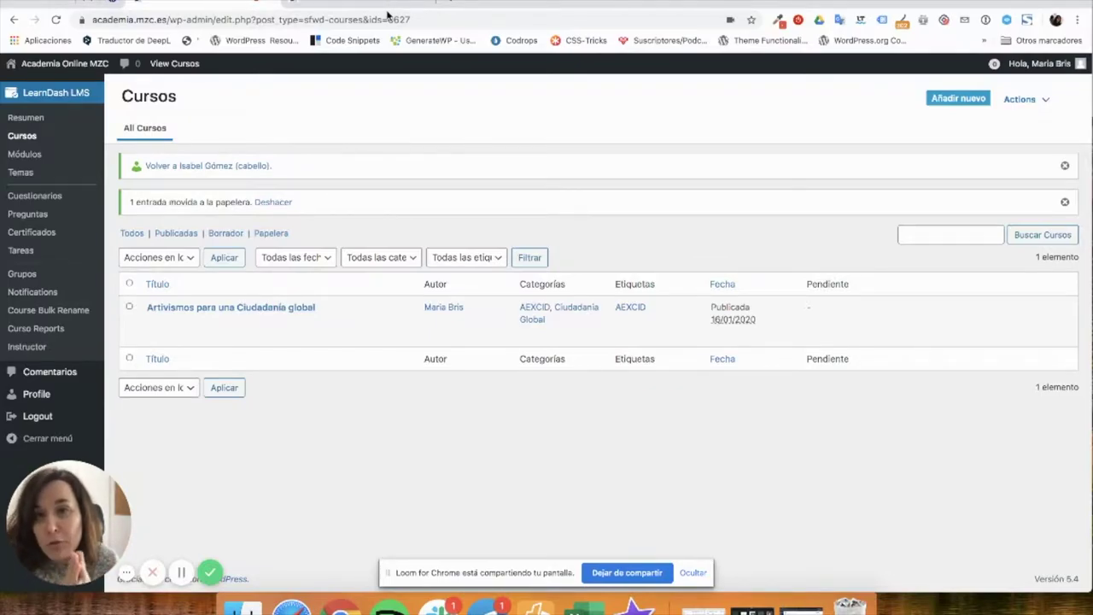
Examine the published course page "Pedagogías feministas para una ciudadanía global": banner, presentation video, objectives, contents and schedule.
left_click(367, 4)
scroll(437, 324, "down", 3)
scroll(437, 324, "down", 3)
left_click(328, 331)
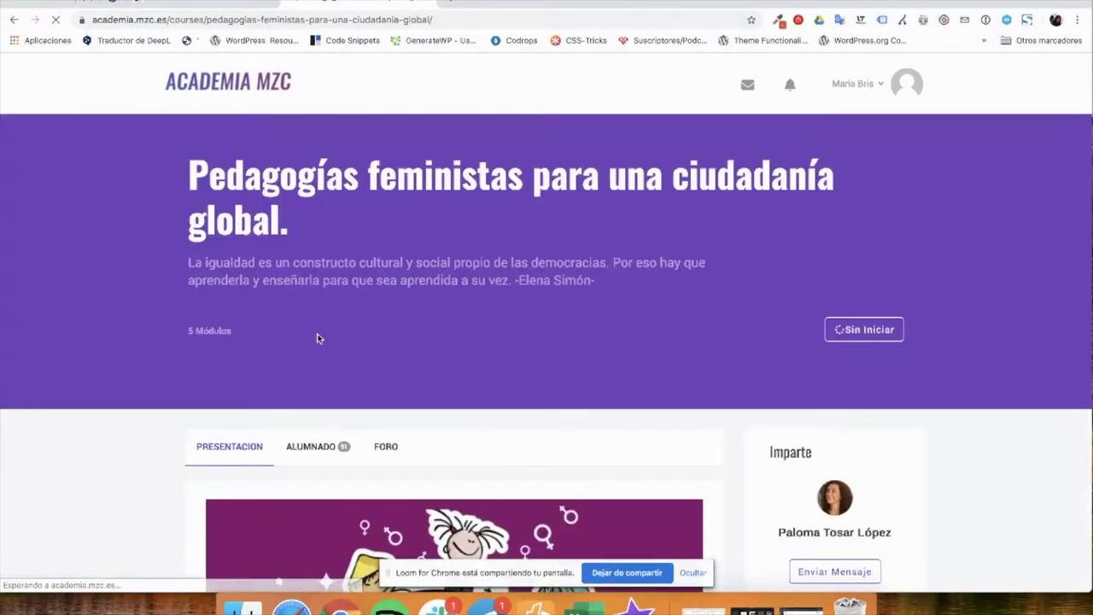
scroll(355, 305, "down", 2)
scroll(356, 305, "down", 2)
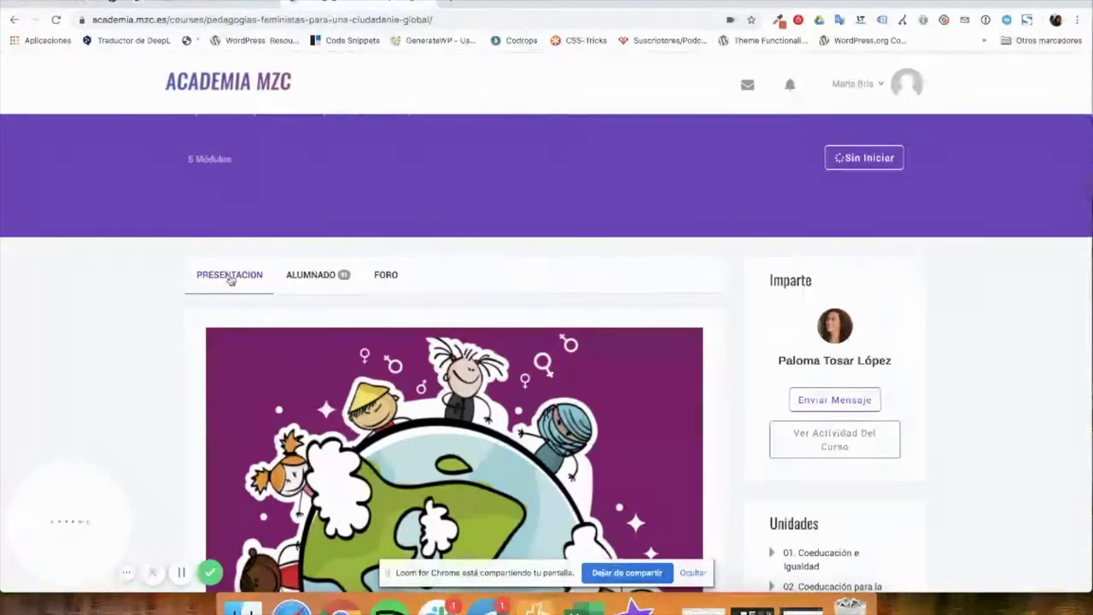
scroll(227, 307, "down", 1)
scroll(307, 349, "down", 2)
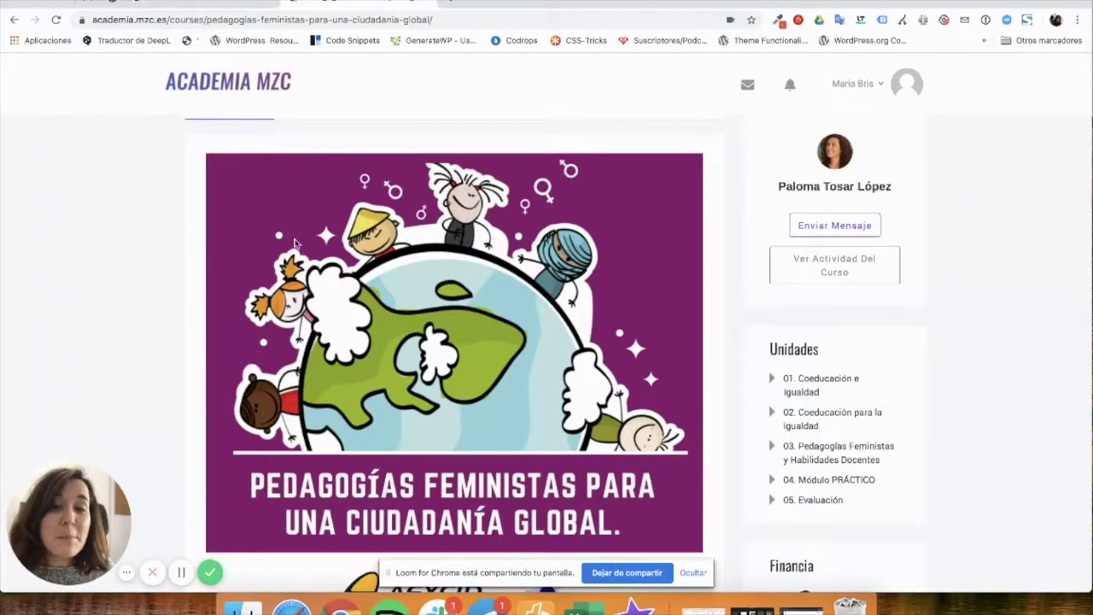
scroll(553, 411, "down", 3)
scroll(552, 411, "down", 2)
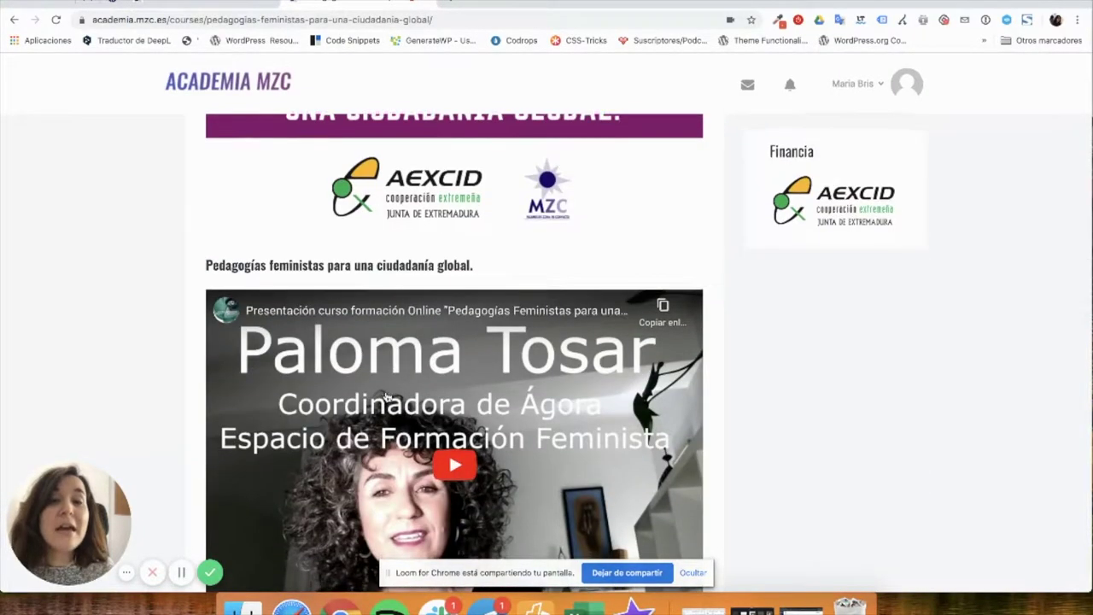
scroll(389, 393, "down", 4)
scroll(389, 393, "up", 3)
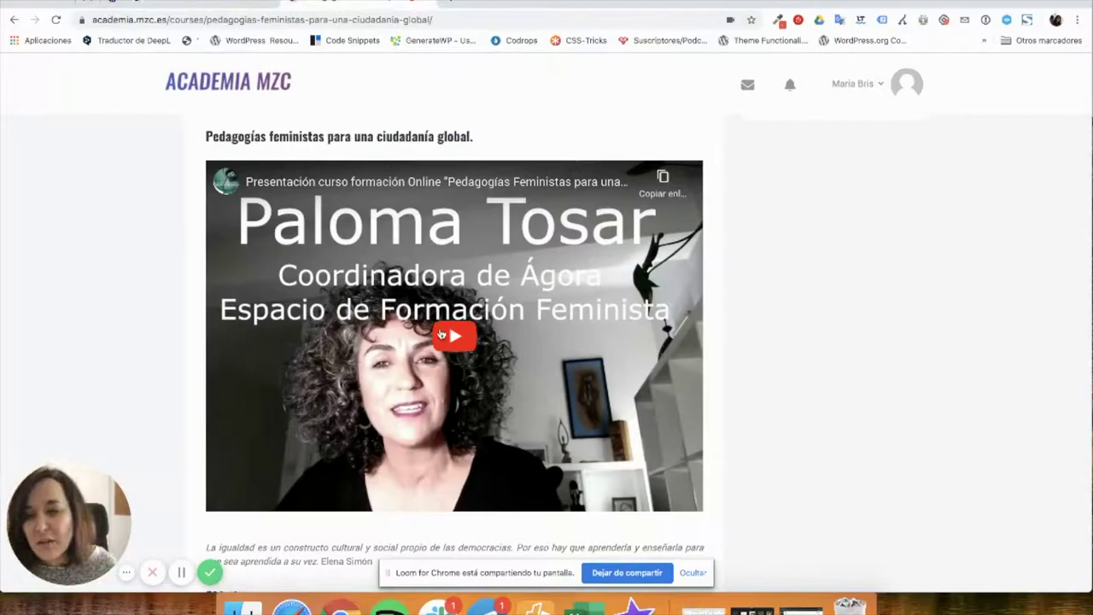
scroll(443, 334, "down", 3)
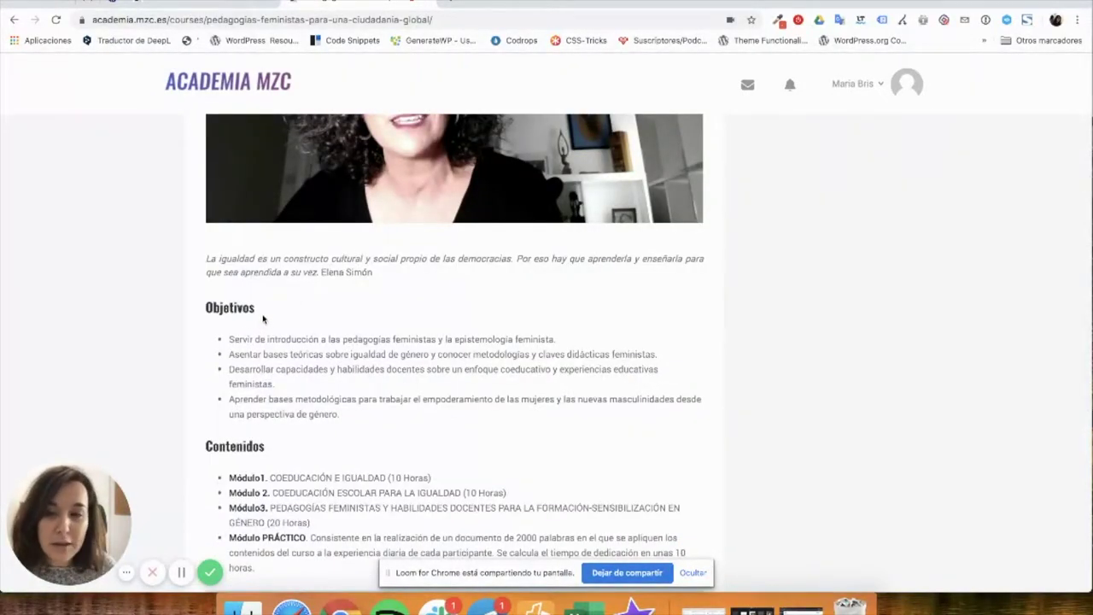
scroll(282, 375, "down", 2)
scroll(292, 396, "down", 1)
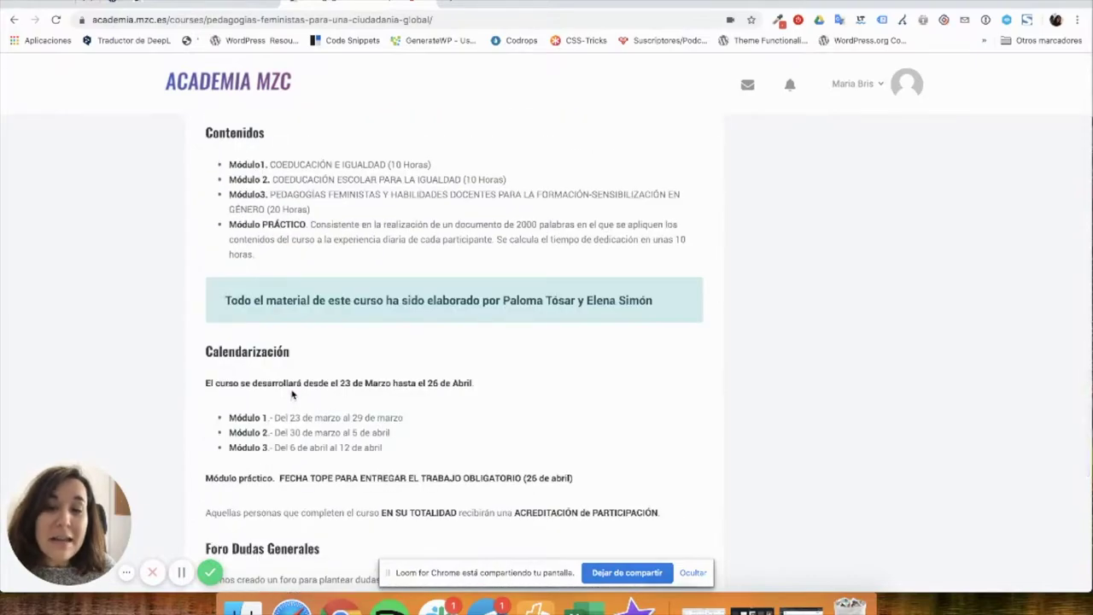
scroll(294, 391, "up", 4)
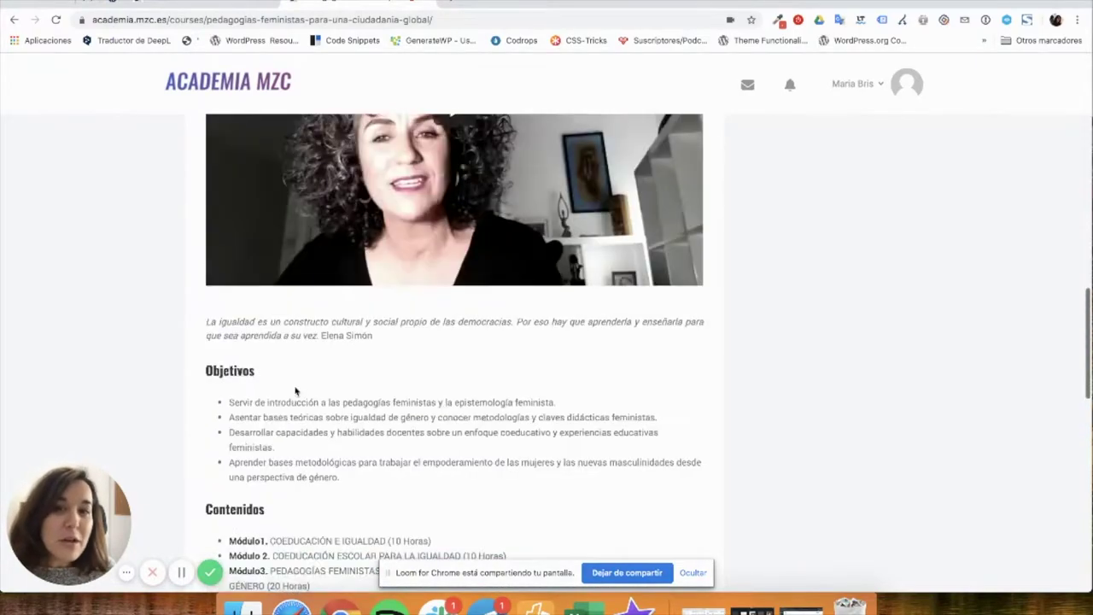
scroll(296, 390, "down", 2)
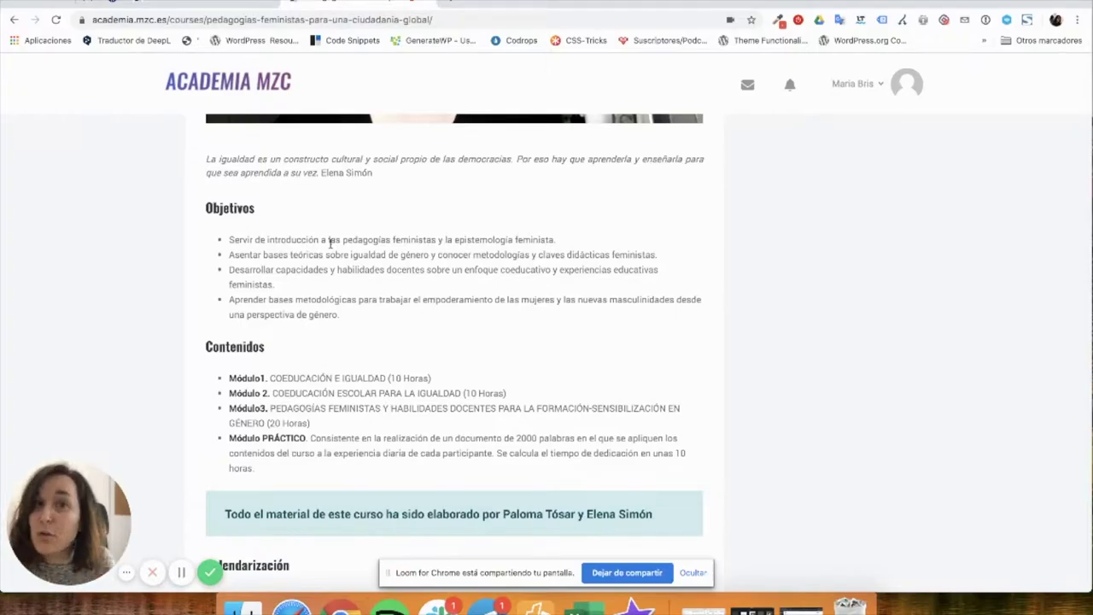
Review the course page's schedule, forum and module sections, and return to the course header.
scroll(593, 223, "down", 3)
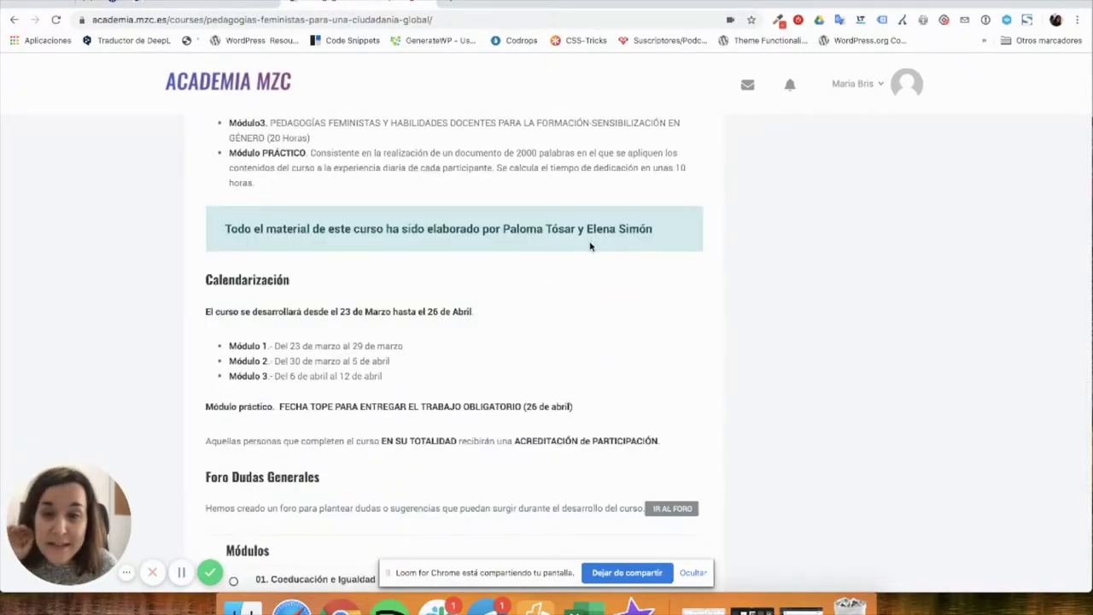
scroll(590, 245, "down", 5)
scroll(590, 245, "up", 9)
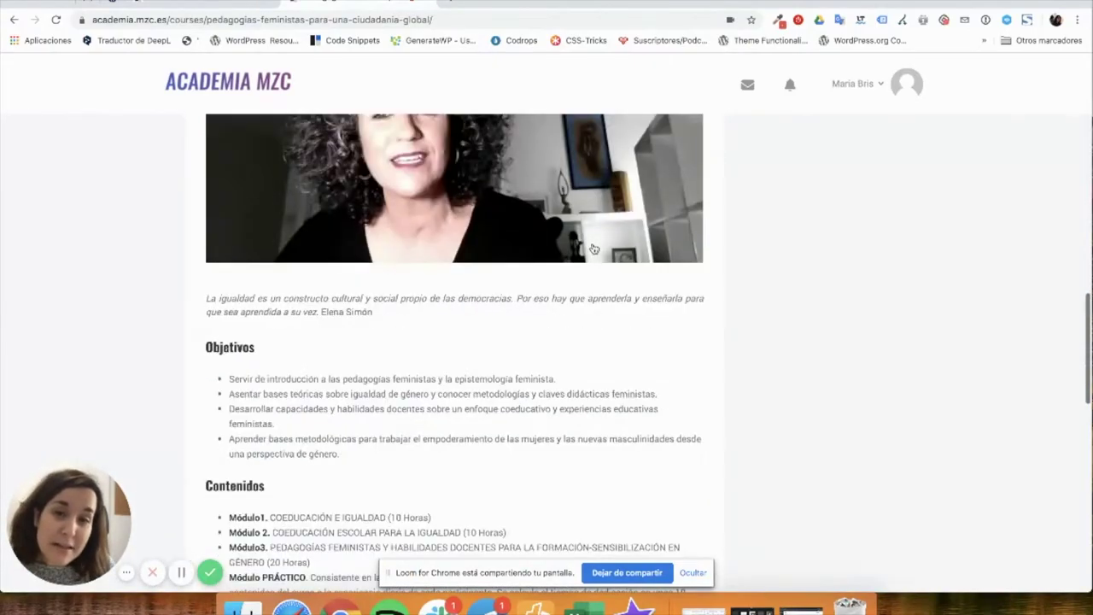
scroll(593, 248, "up", 5)
scroll(594, 248, "up", 5)
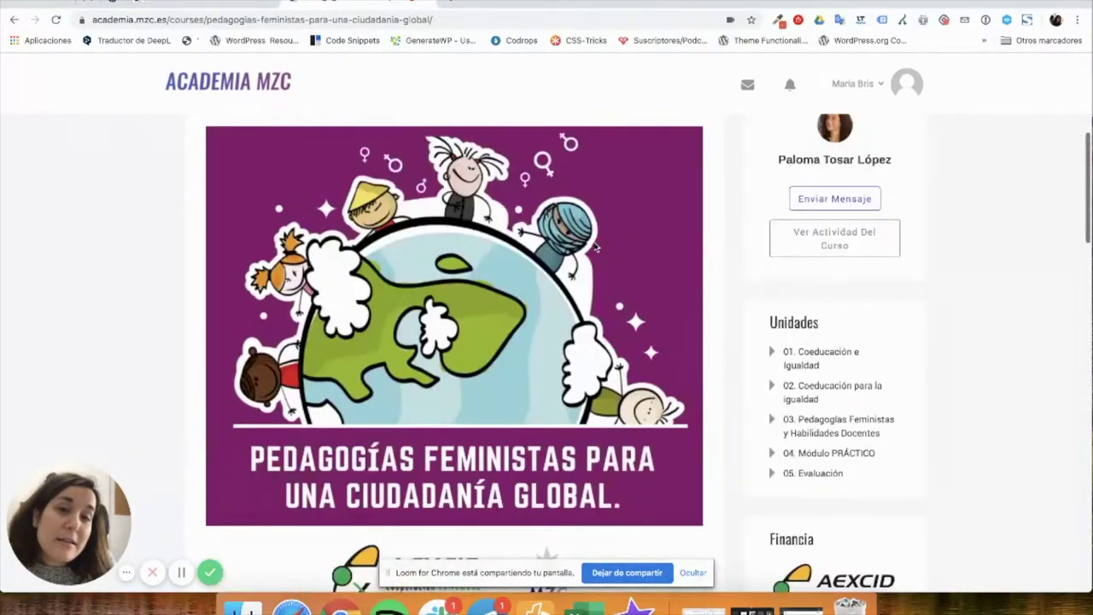
scroll(596, 247, "up", 1)
scroll(596, 256, "up", 2)
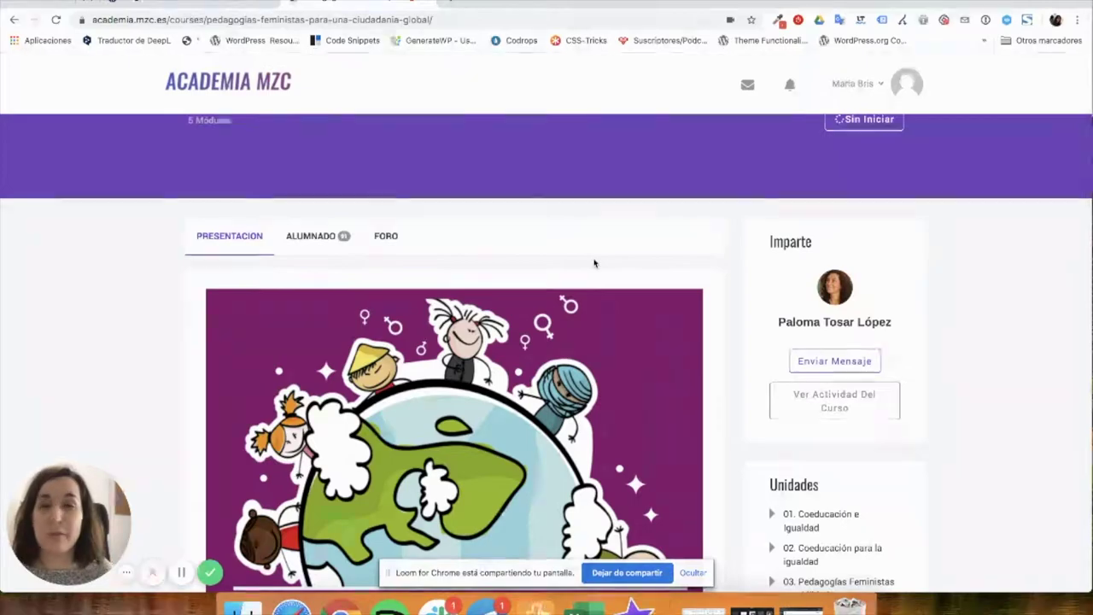
scroll(595, 263, "up", 4)
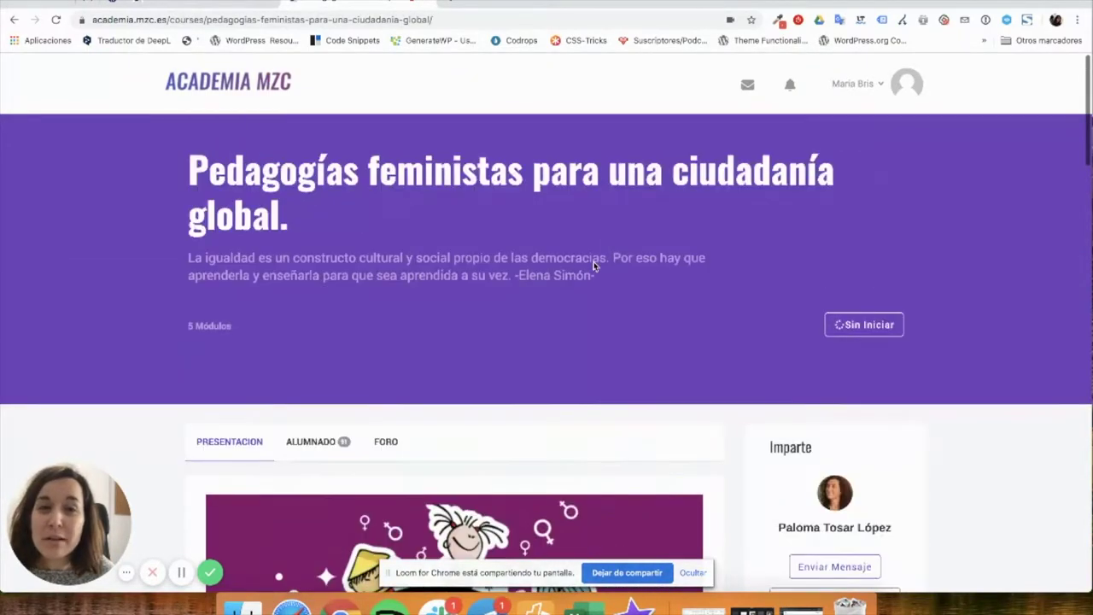
Go back to the LearnDash course list and add a new course titled "Testing 2".
left_click(250, 4)
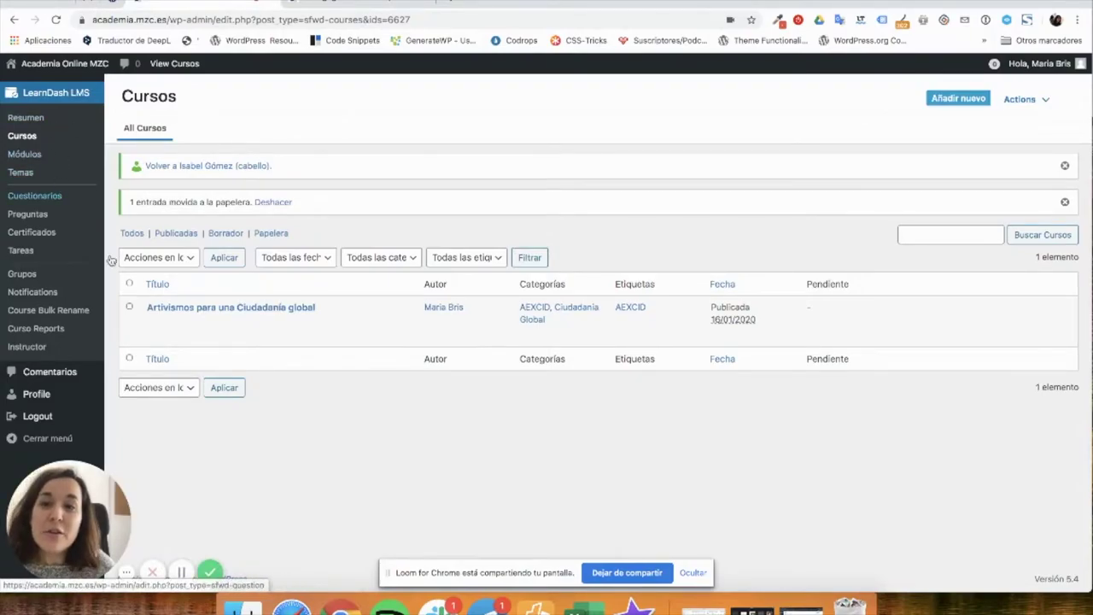
mouse_move(188, 306)
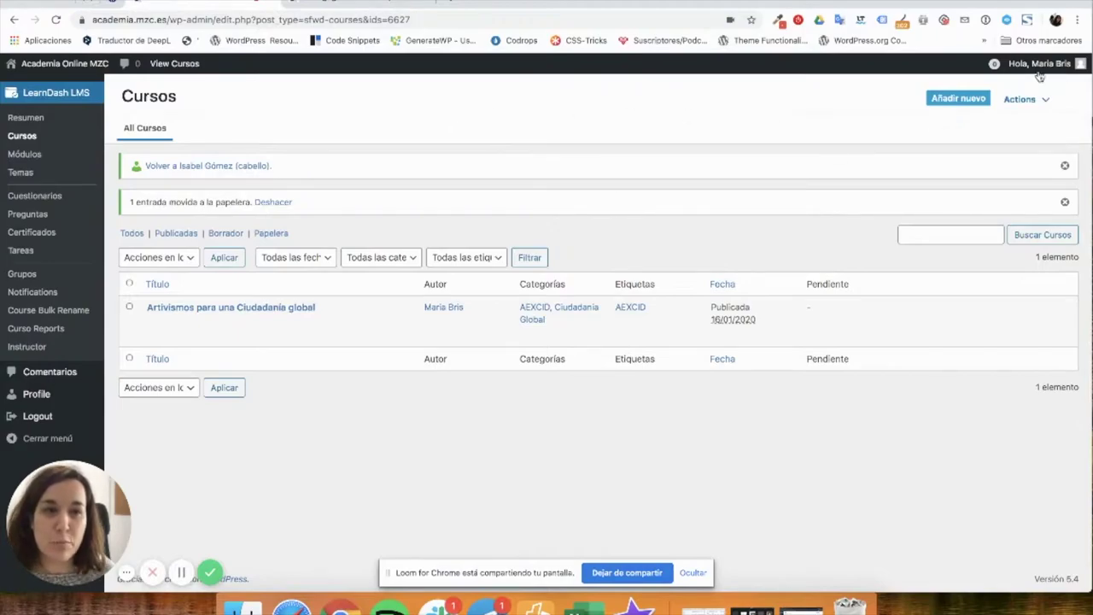
left_click(959, 99)
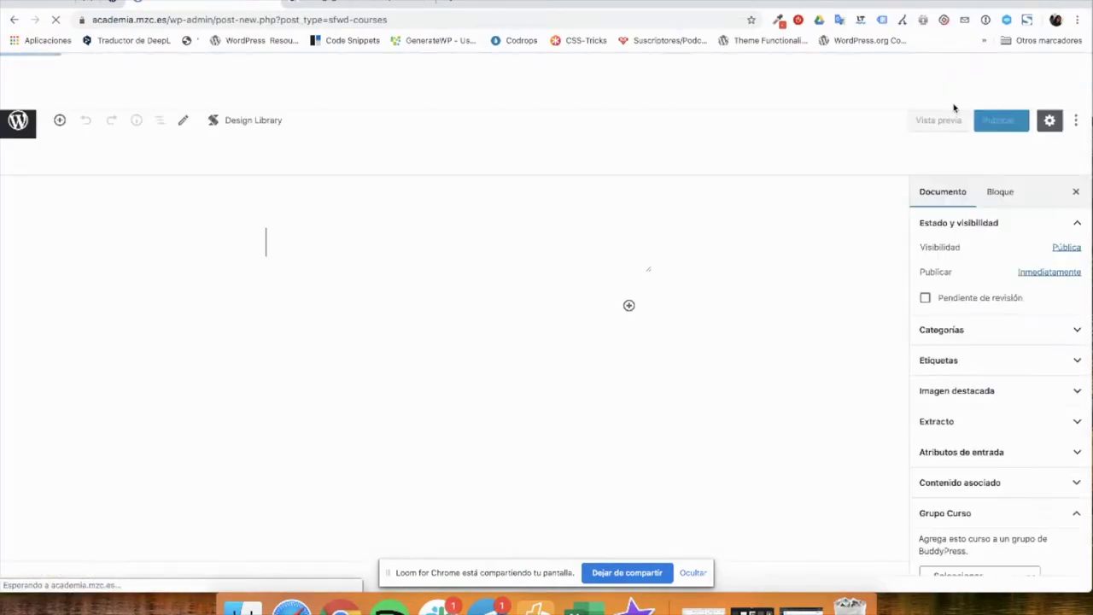
type("T")
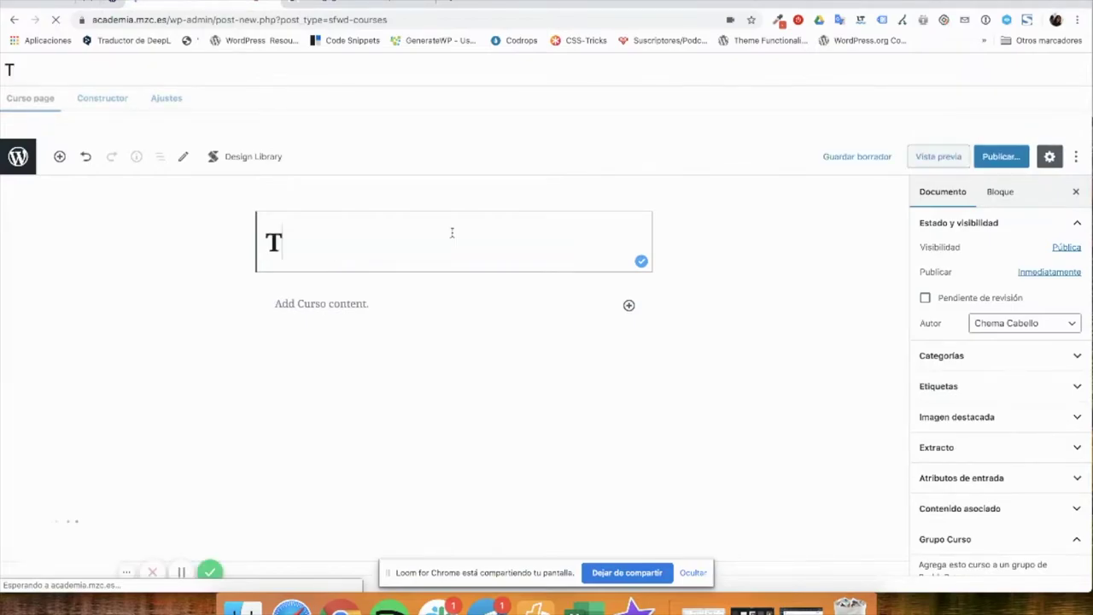
type("esting")
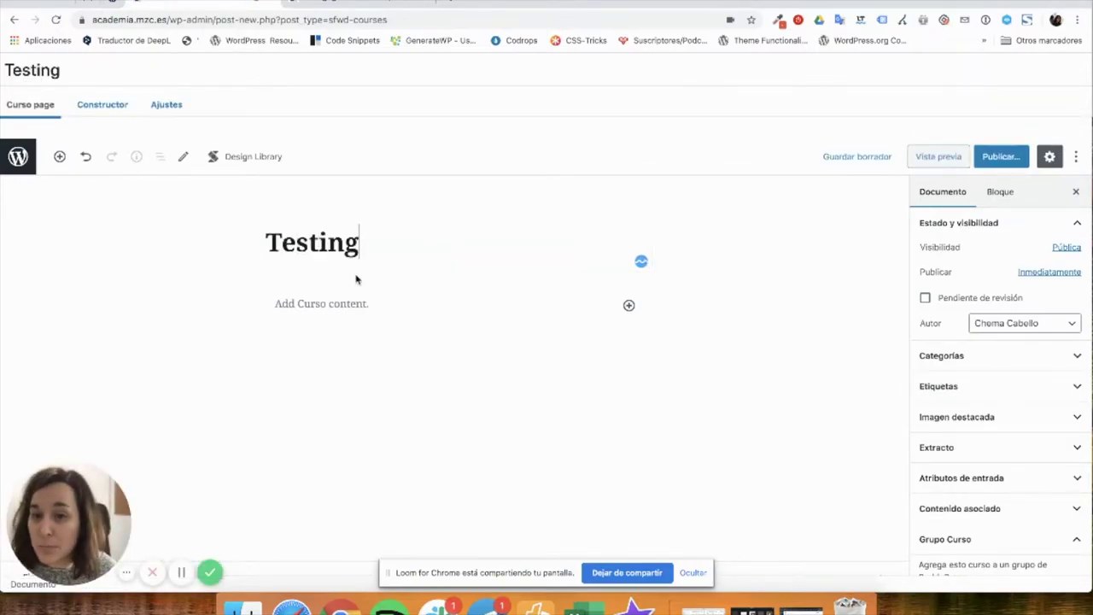
type(" 2")
Add a paragraph block to the course content with the text "Hola cómo estas?".
left_click(356, 296)
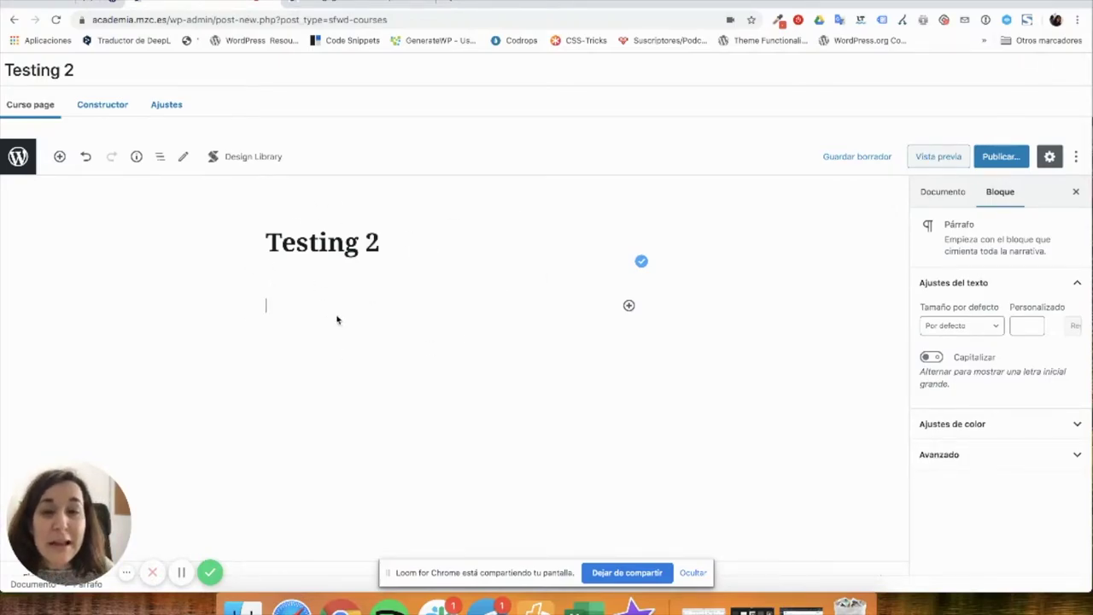
left_click(629, 306)
scroll(630, 299, "down", 3)
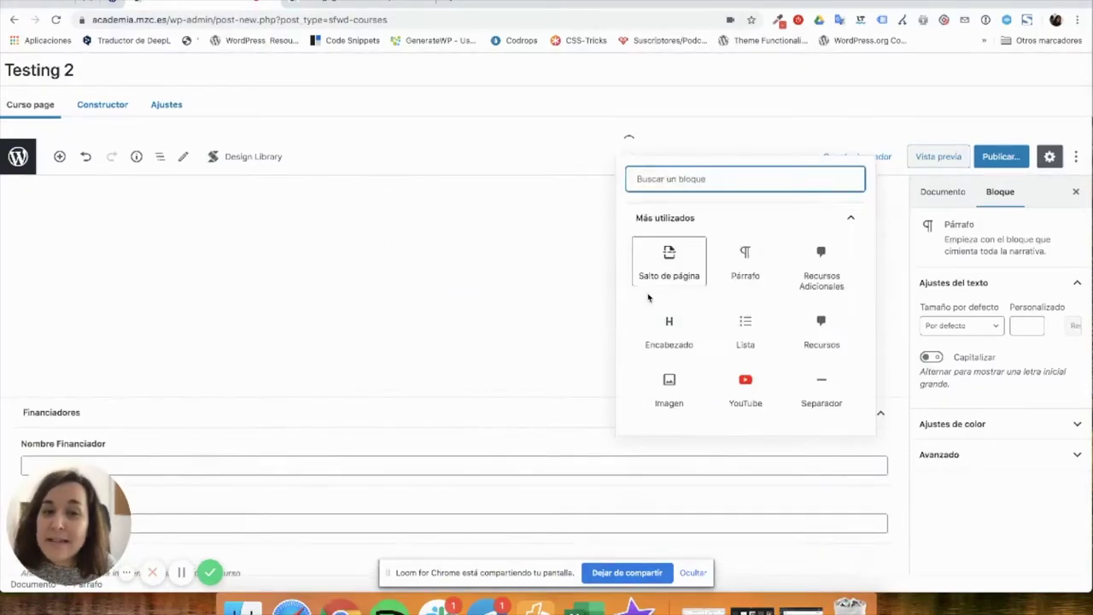
scroll(512, 299, "up", 3)
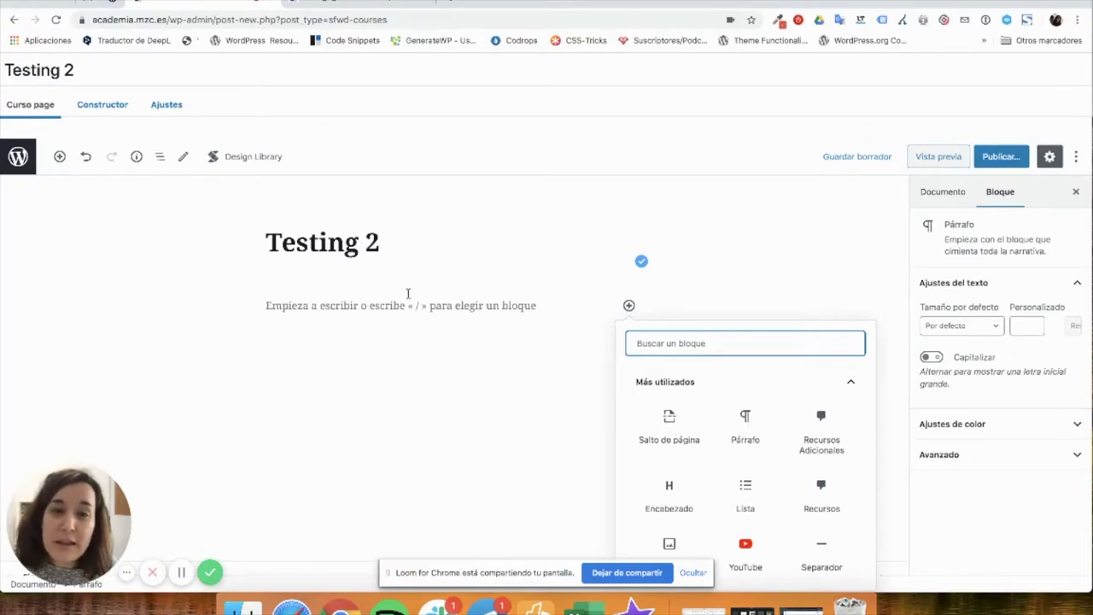
left_click(729, 425)
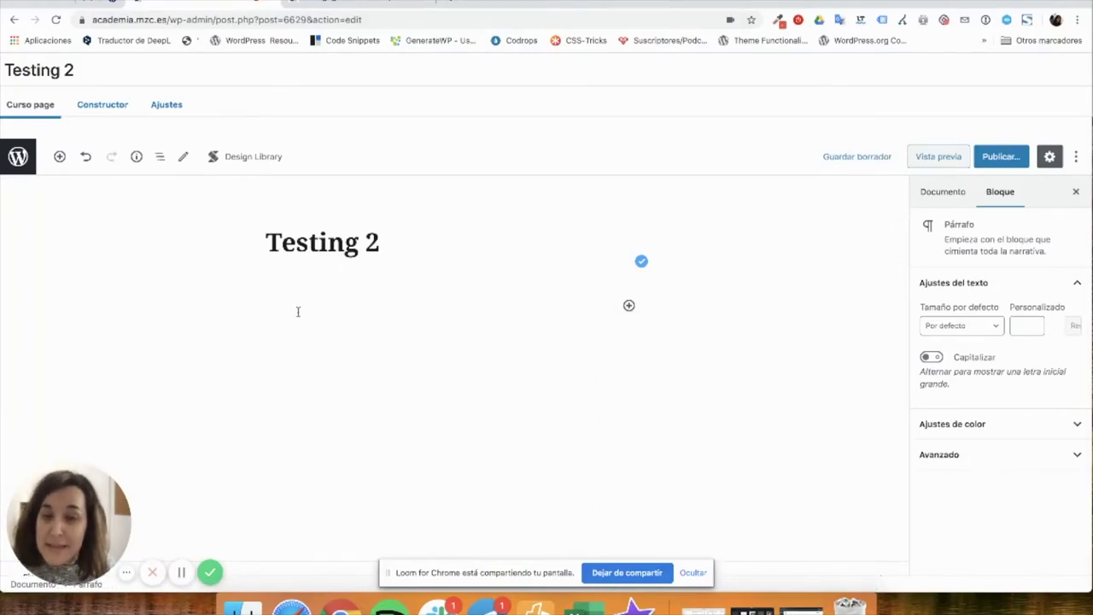
type("Hola que")
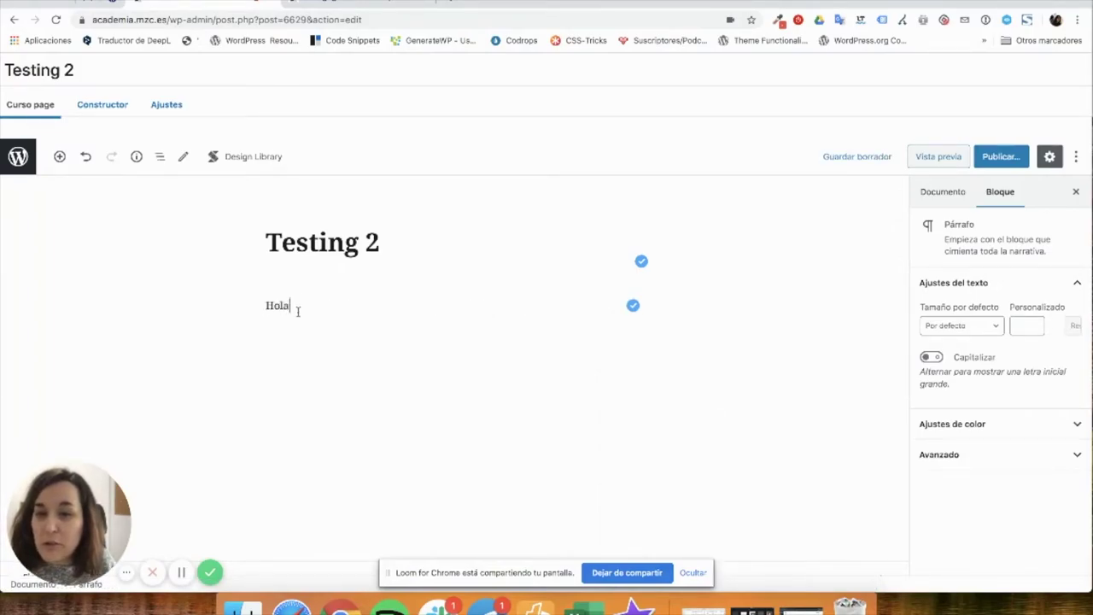
key("BackSpace")
key("BackSpace")
key("BackSpace")
key("BackSpace")
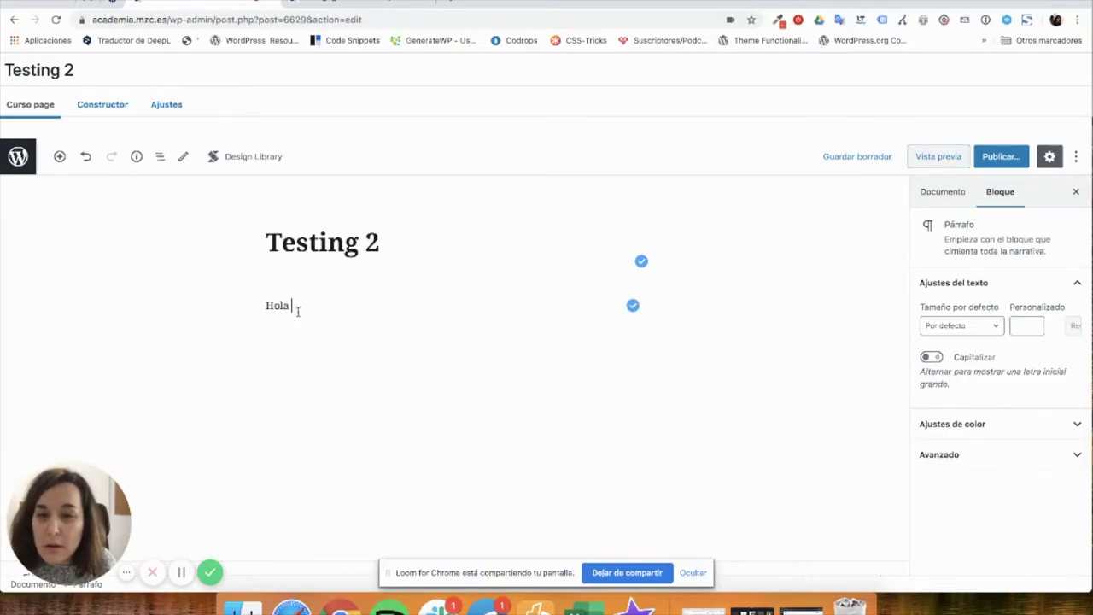
type("cómo estas?")
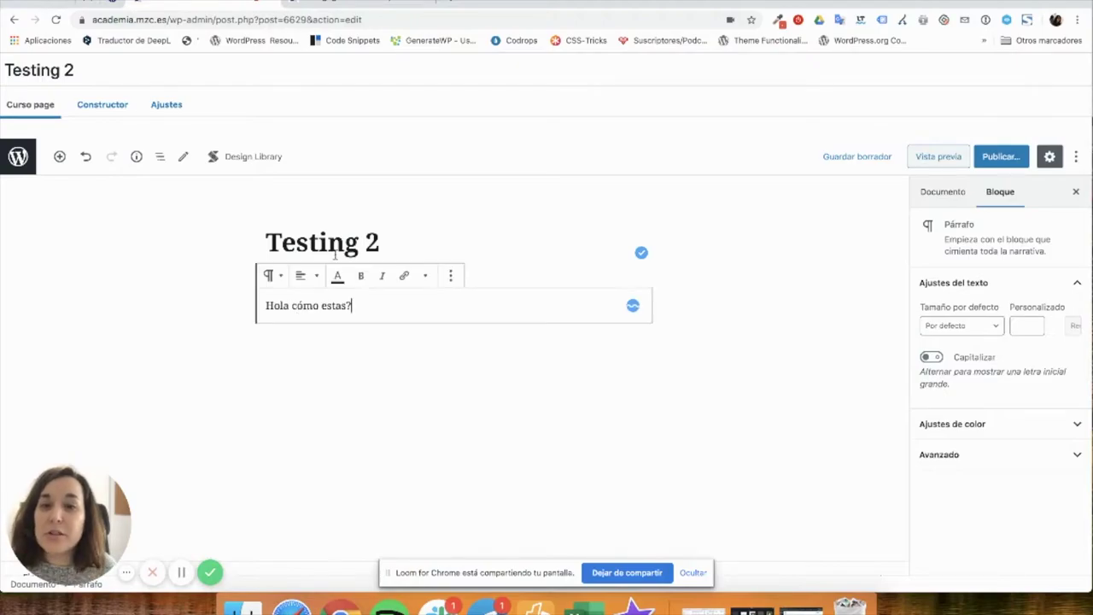
Switch to the published example course page and examine its banner image, heading and presentation video.
left_click(238, 318)
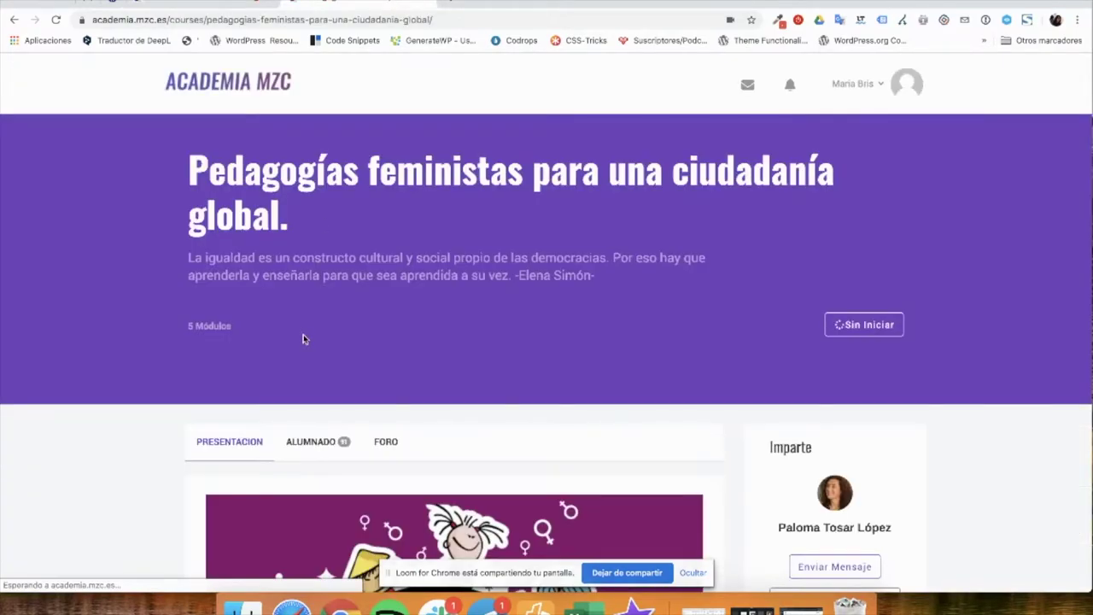
scroll(303, 334, "down", 5)
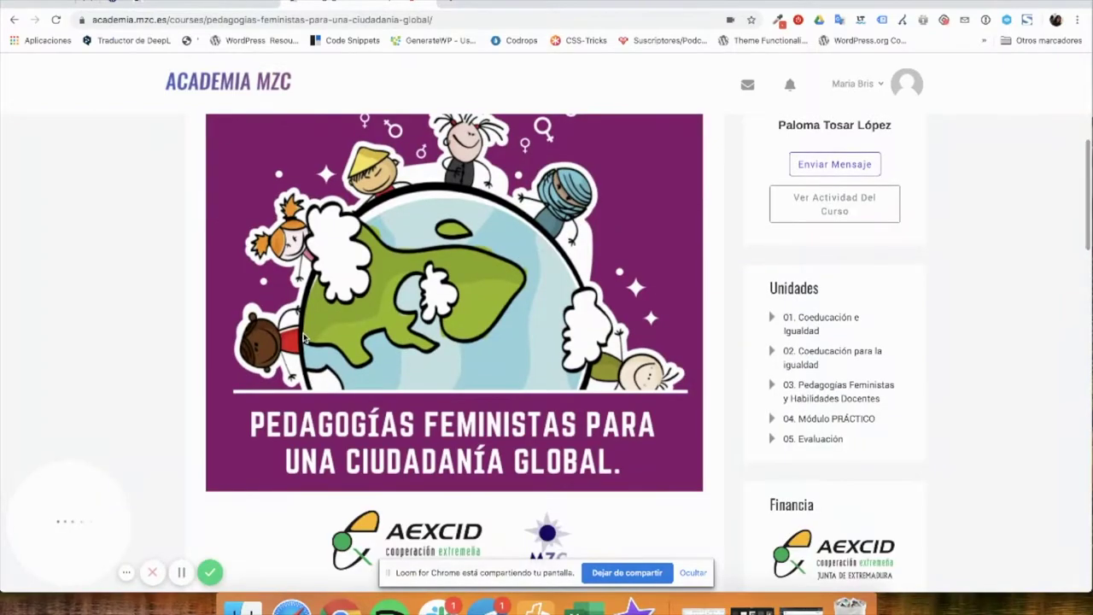
scroll(305, 339, "down", 1)
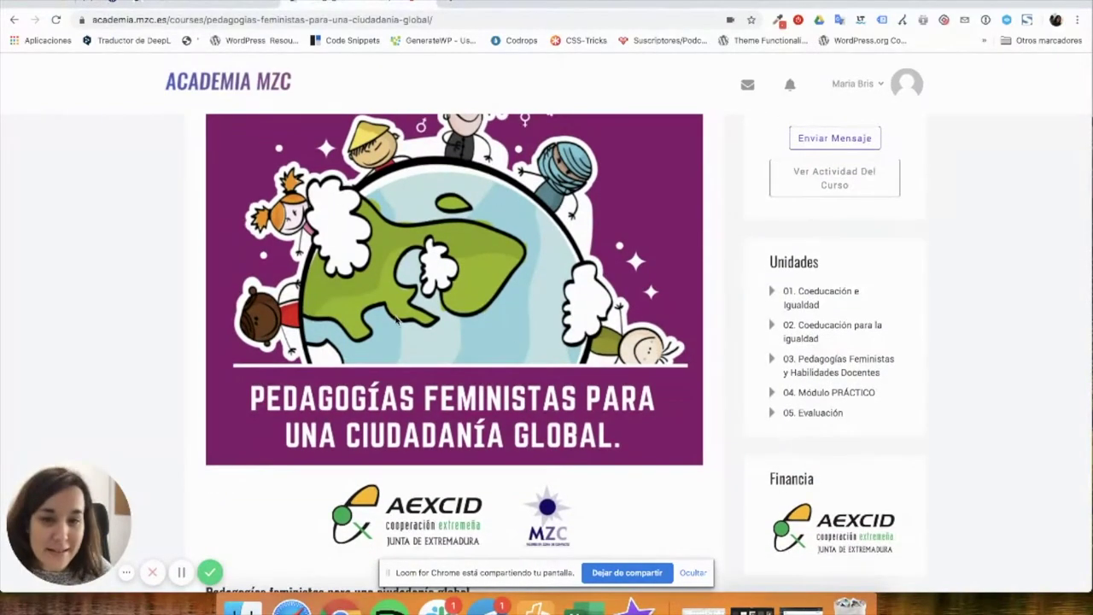
scroll(395, 319, "down", 3)
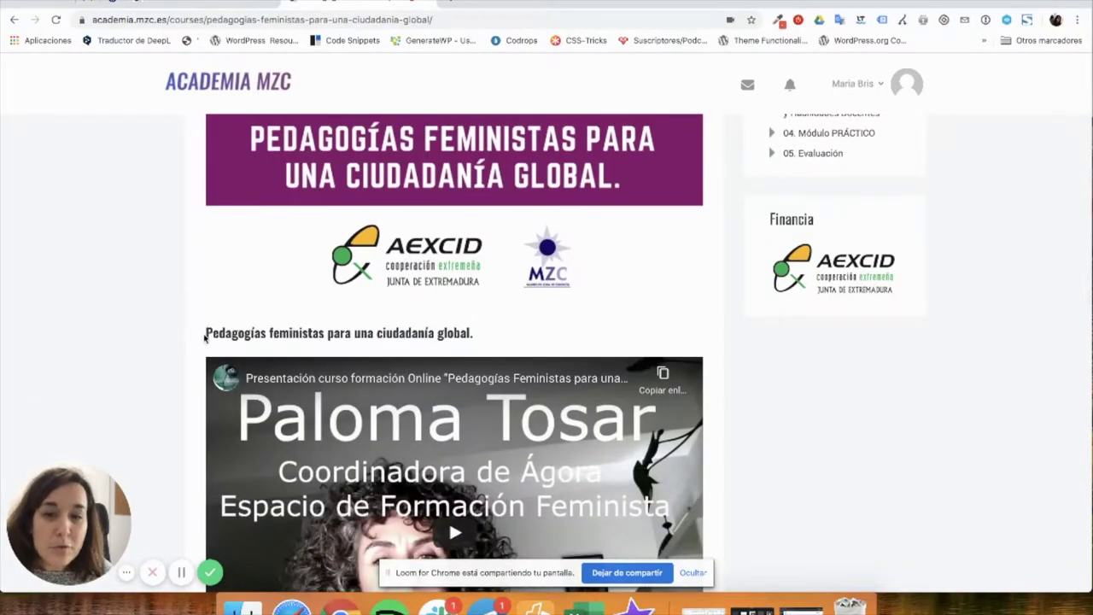
left_click_drag(206, 332, 474, 340)
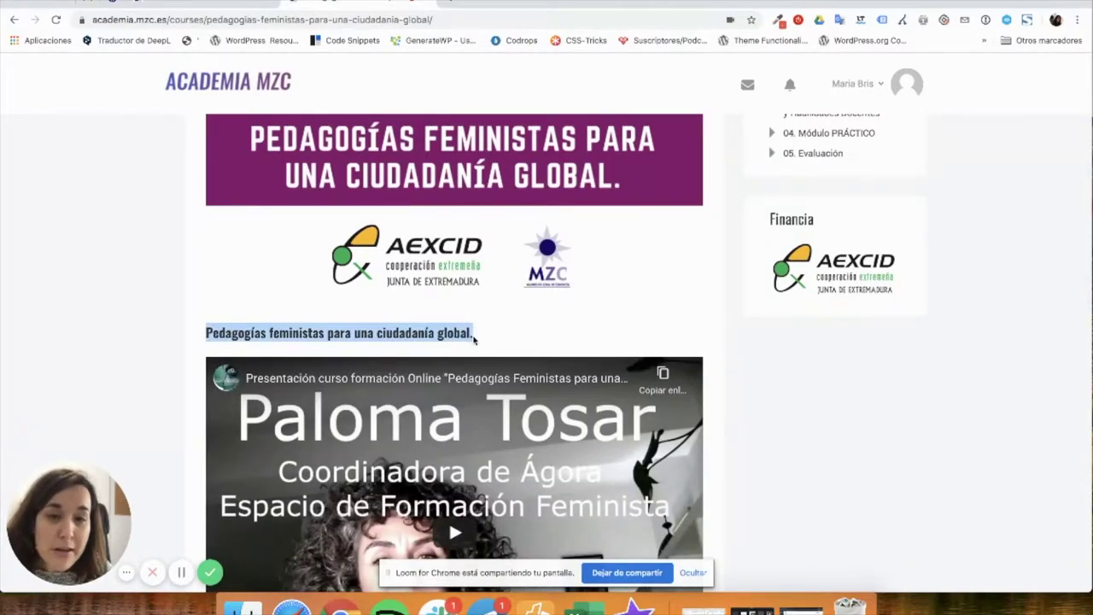
scroll(474, 340, "down", 3)
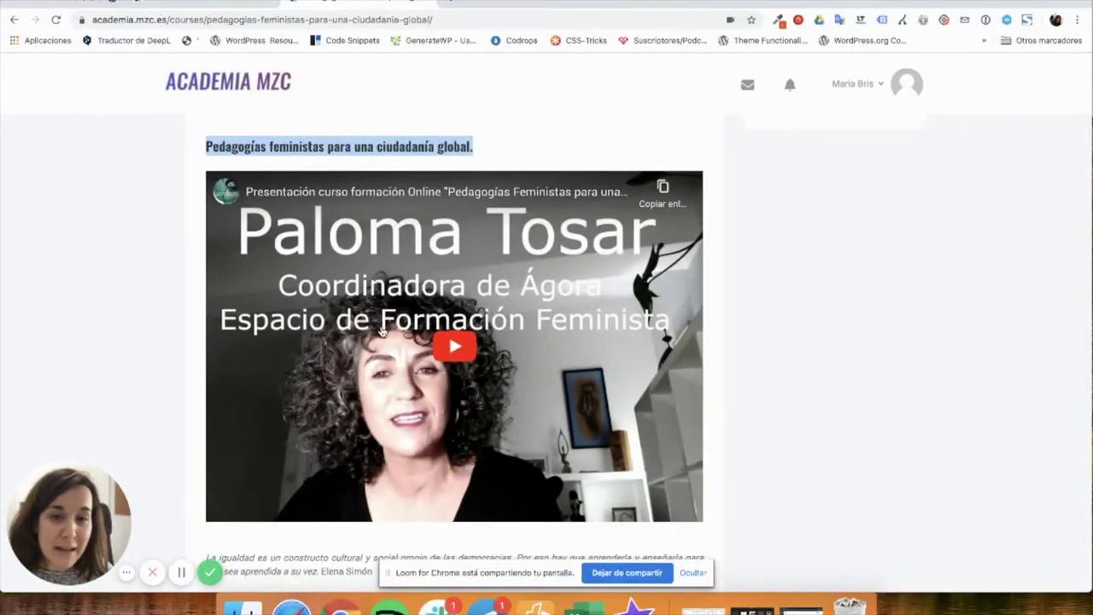
scroll(384, 330, "down", 1)
Examine how the Objetivos and Contenidos headings and bulleted lists are structured, down to the Calendarización section.
scroll(383, 331, "down", 4)
left_click_drag(376, 277, 200, 265)
left_click_drag(208, 305, 358, 420)
scroll(359, 418, "down", 2)
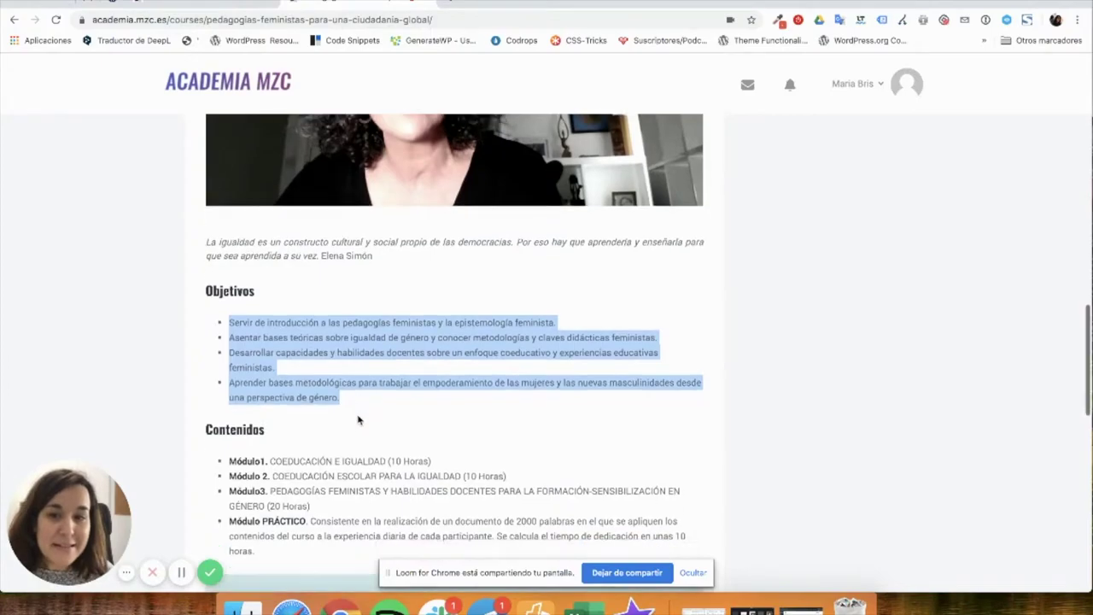
left_click_drag(267, 360, 196, 359)
left_click_drag(271, 484, 229, 389)
scroll(250, 416, "down", 1)
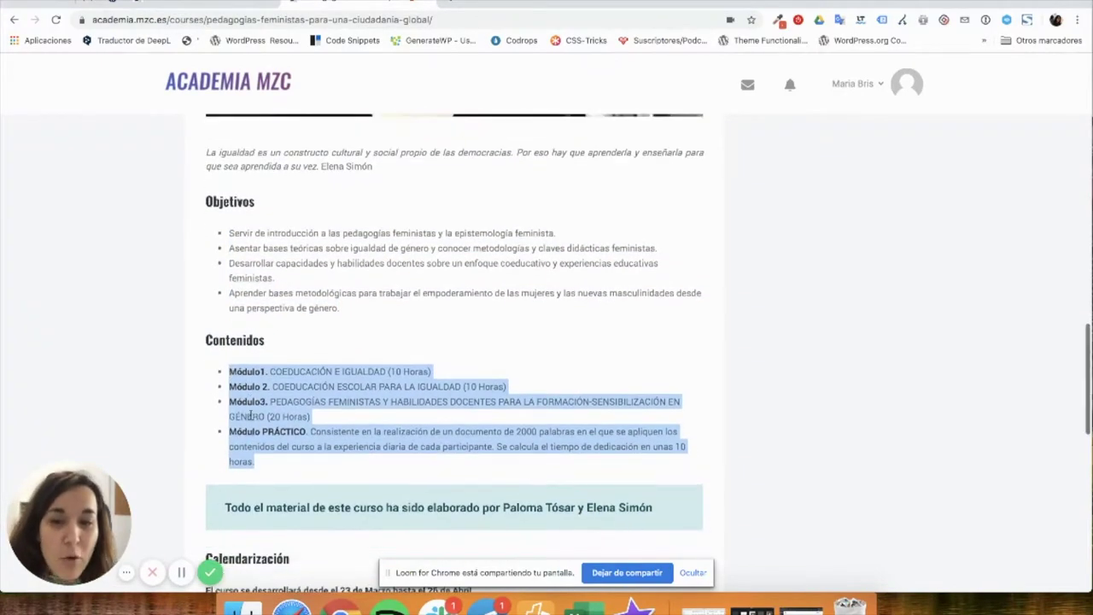
scroll(250, 416, "down", 5)
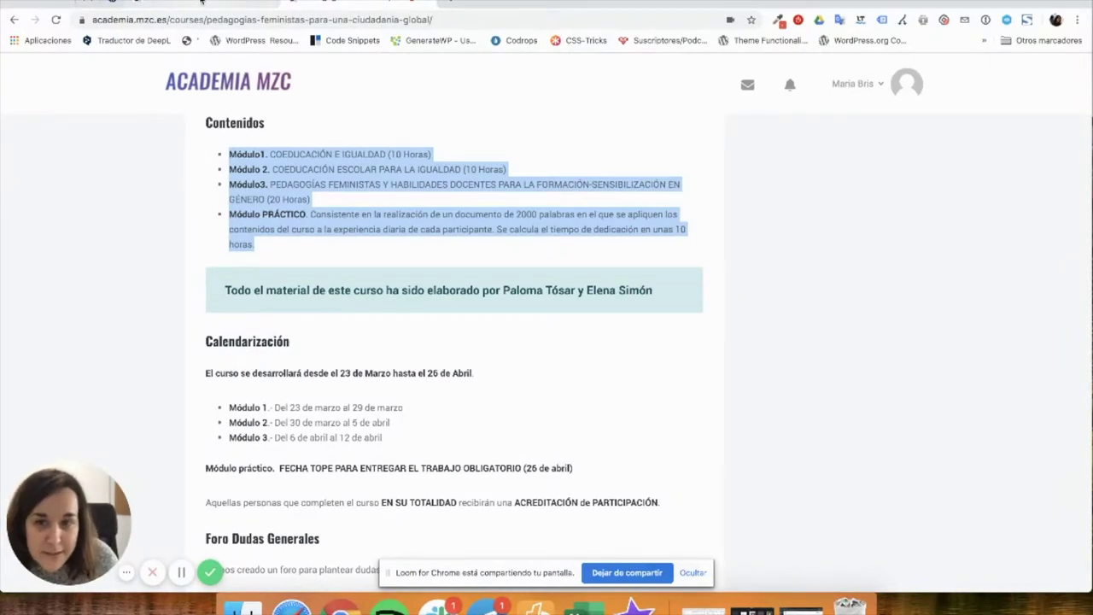
Return to the Testing 2 course editor and delete the paragraph block containing "Hola cómo estas?".
scroll(321, 175, "up", 10)
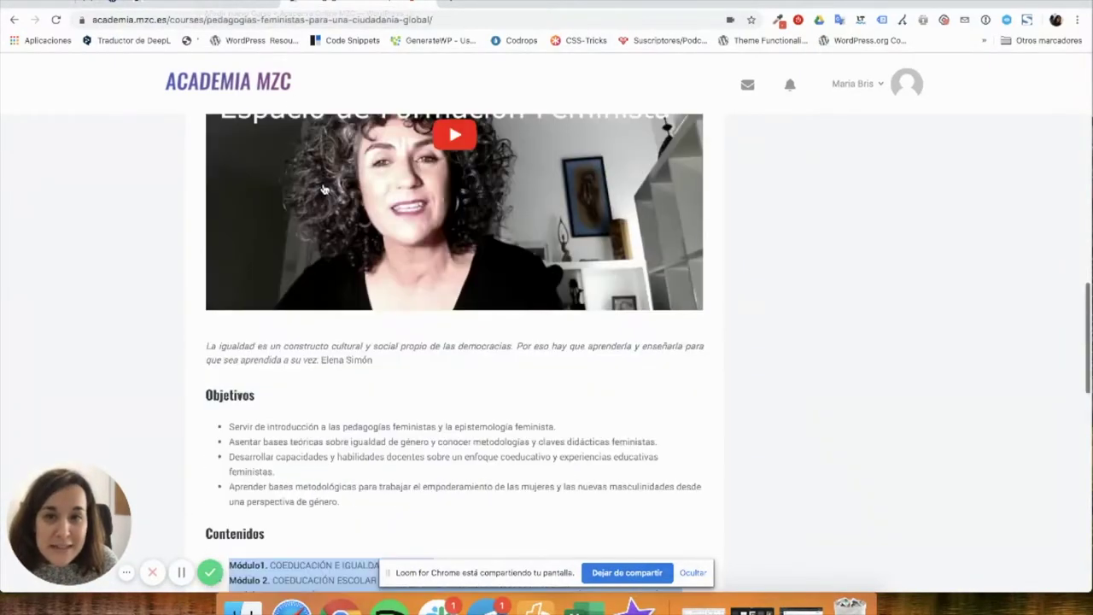
scroll(324, 188, "up", 2)
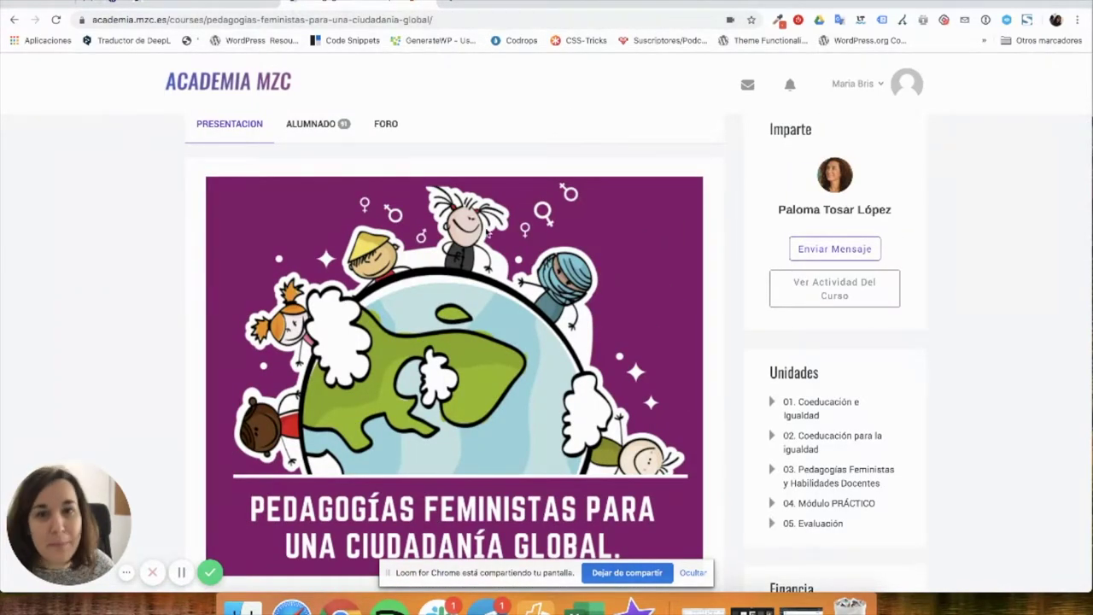
left_click(211, 7)
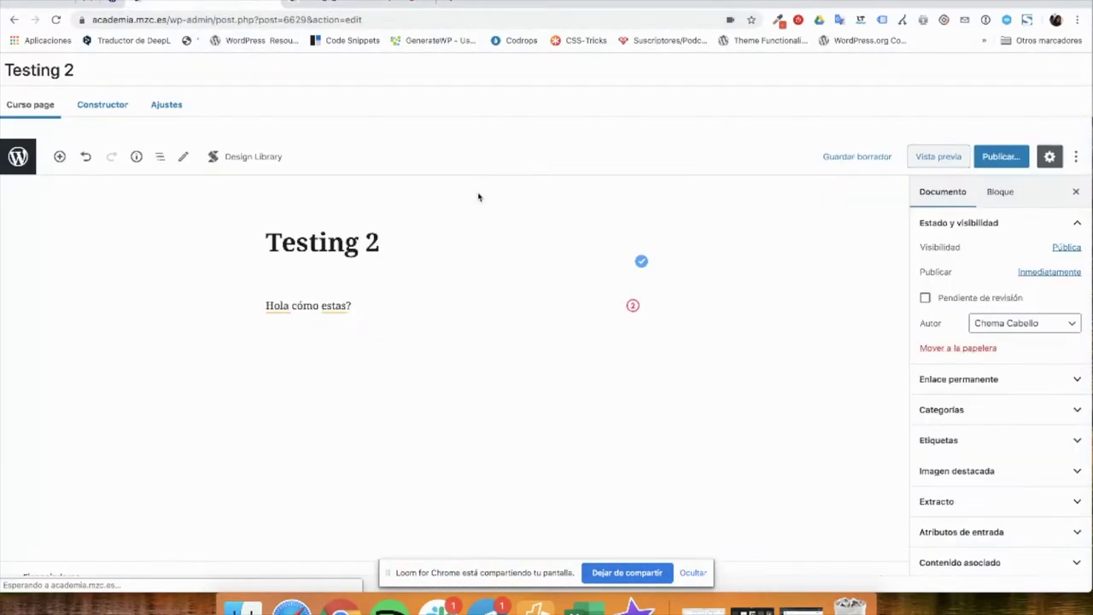
left_click(411, 312)
left_click(451, 275)
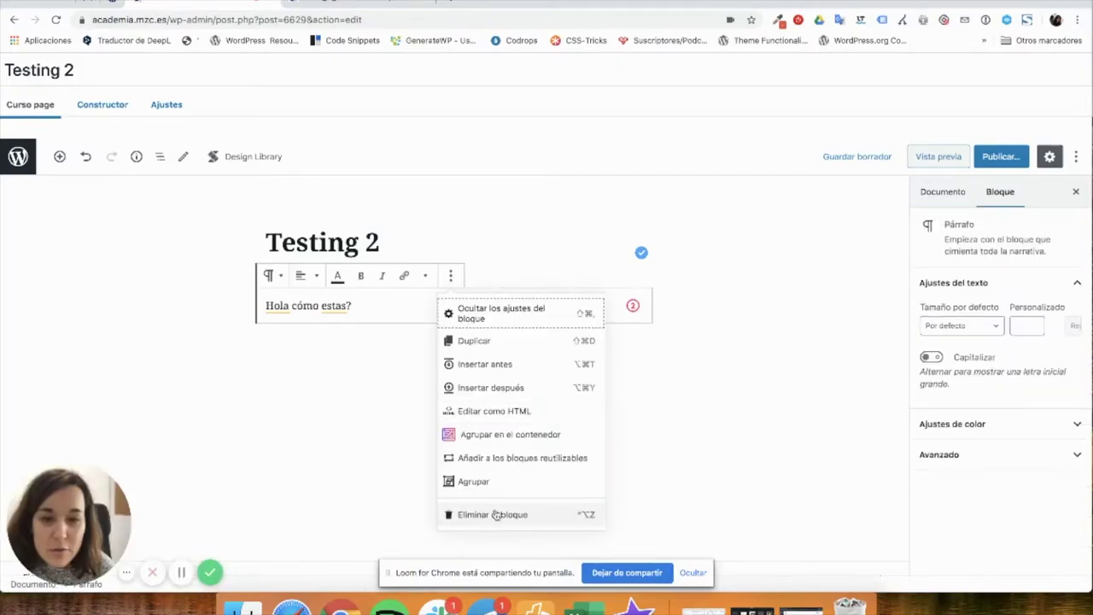
left_click(482, 514)
Open the block picker for the empty paragraph and review its categories, including Formatos, Elementos de diseño and Bloques comunes.
left_click(368, 6)
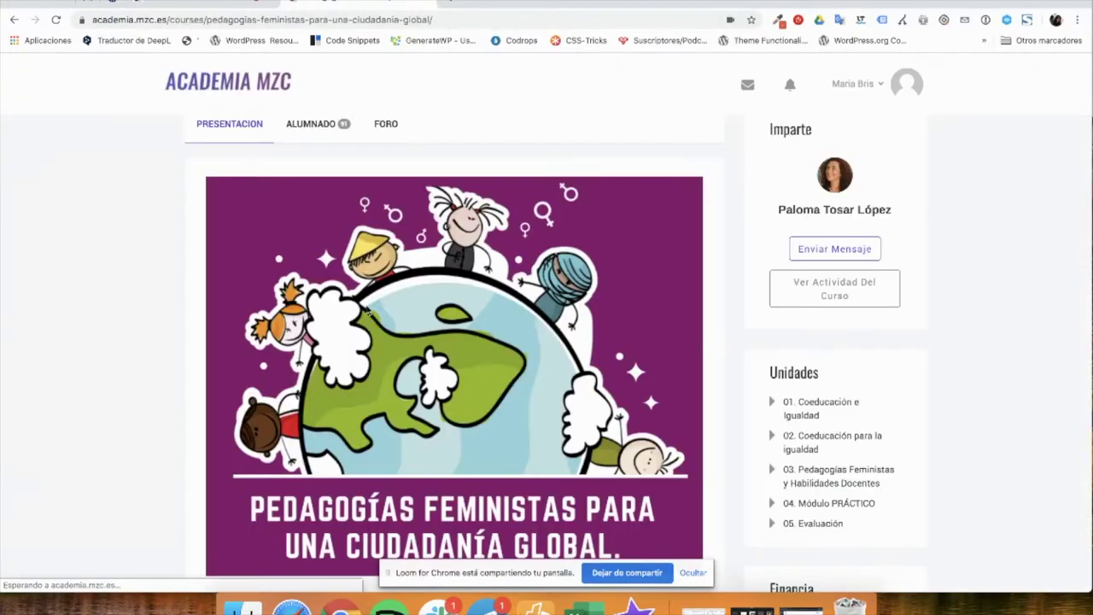
left_click(222, 7)
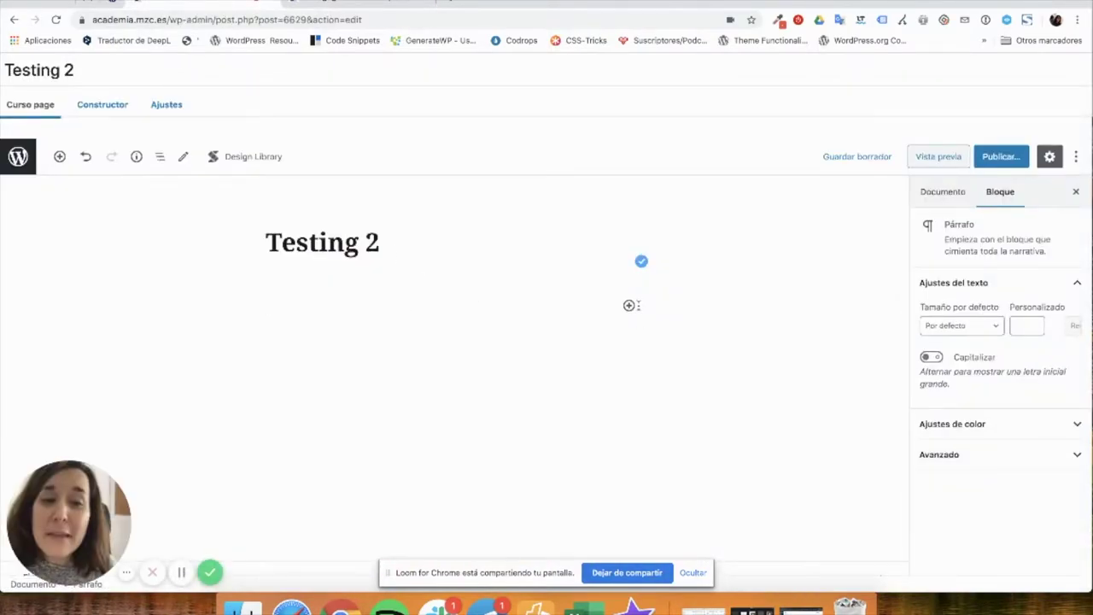
left_click(629, 306)
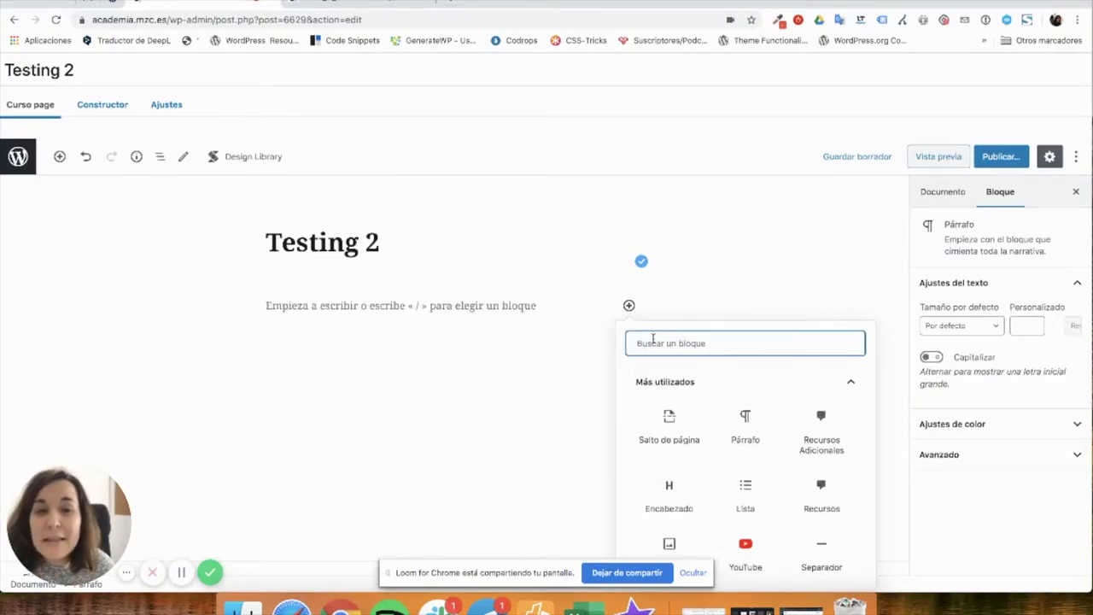
left_click(695, 382)
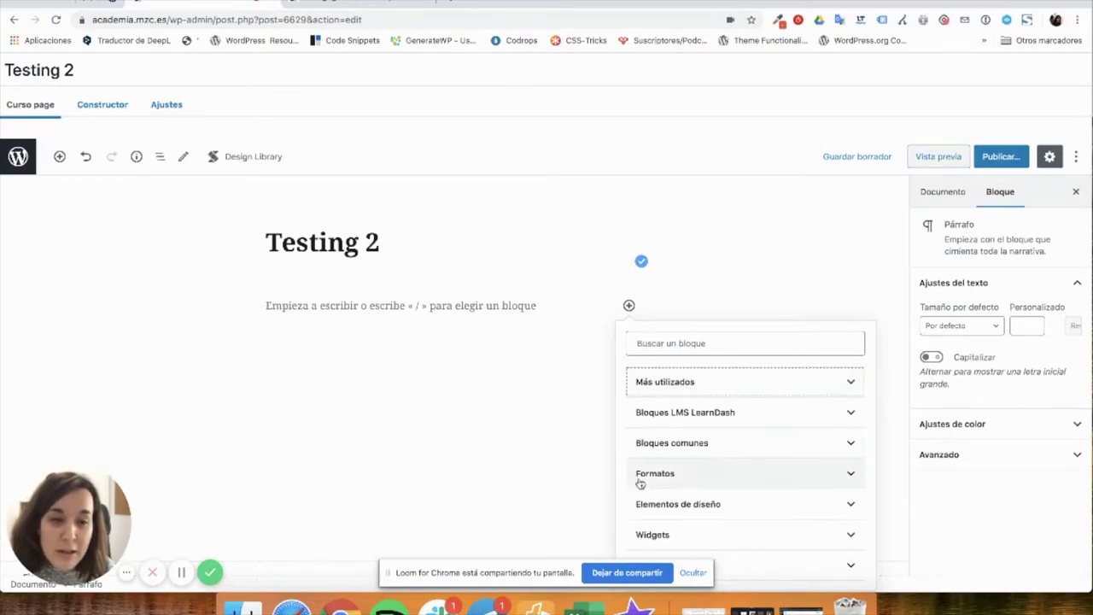
scroll(652, 479, "down", 3)
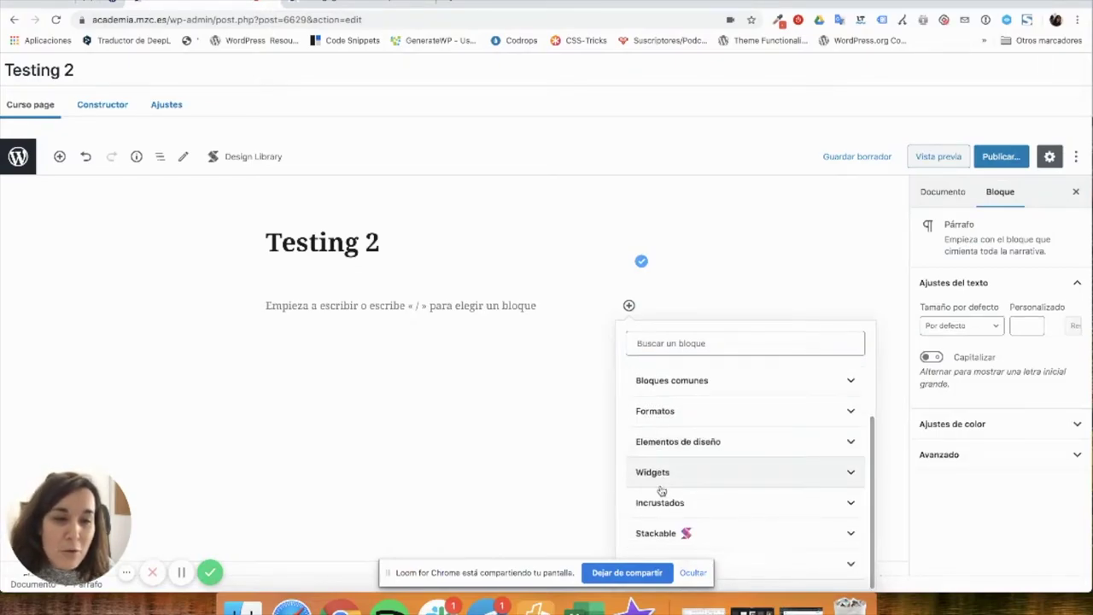
scroll(660, 491, "up", 3)
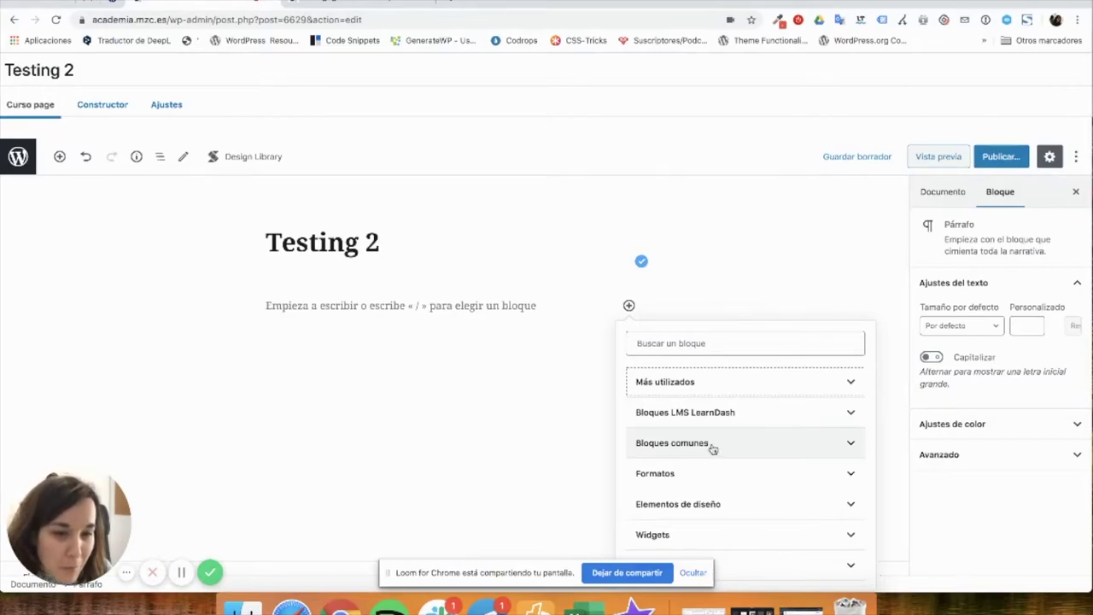
left_click(715, 476)
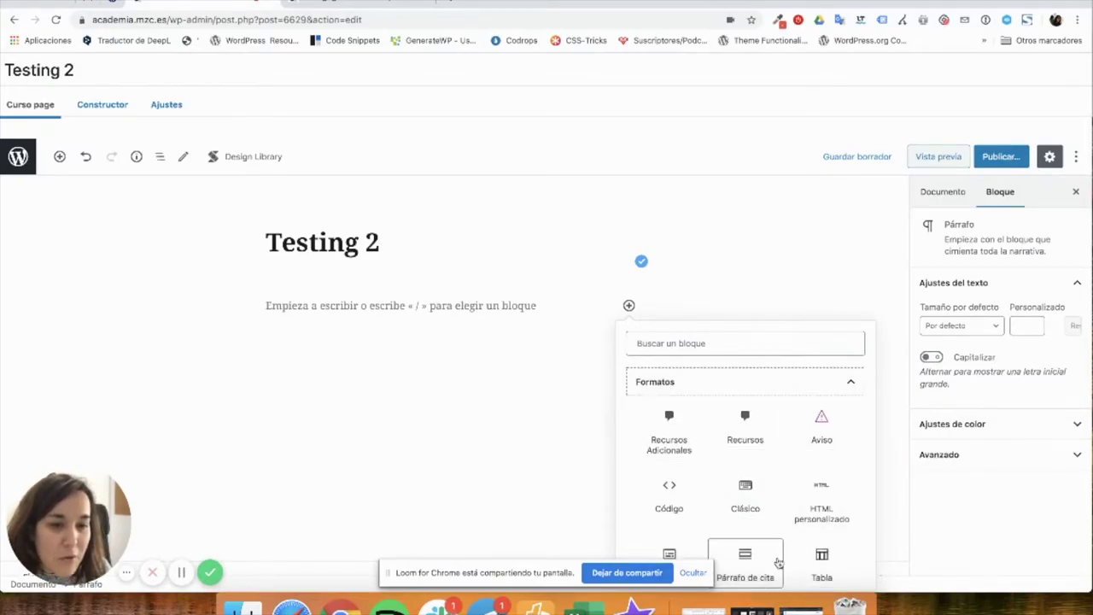
left_click(829, 389)
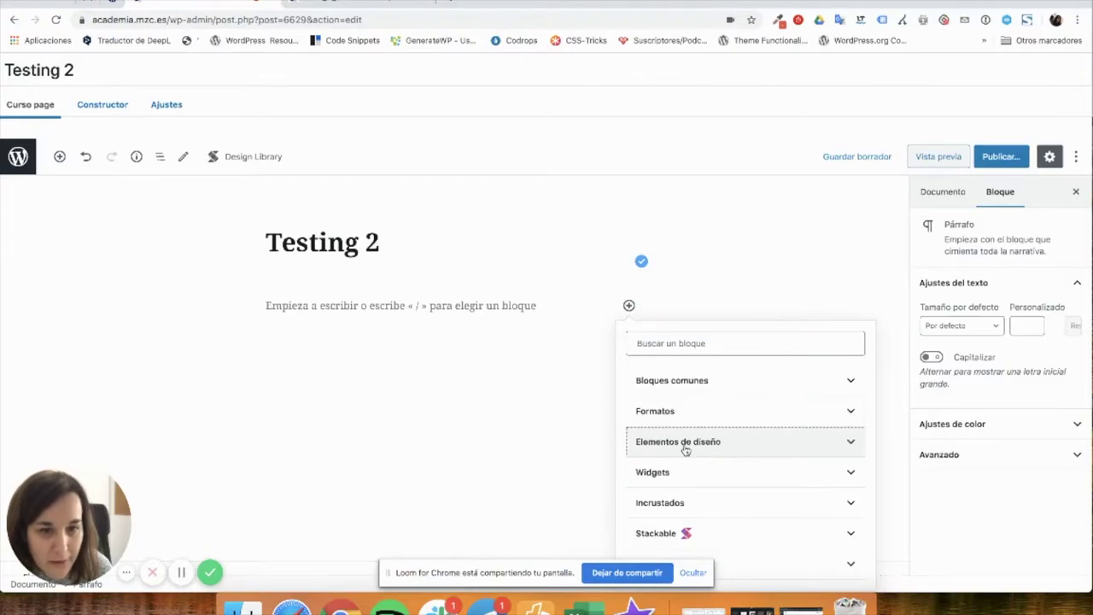
left_click(683, 444)
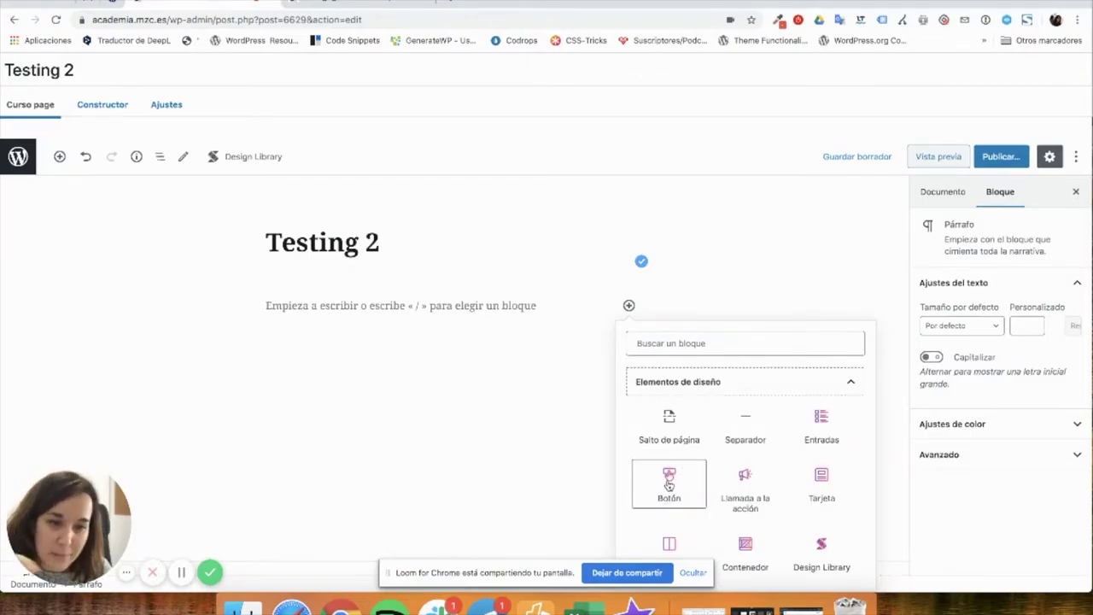
left_click(846, 386)
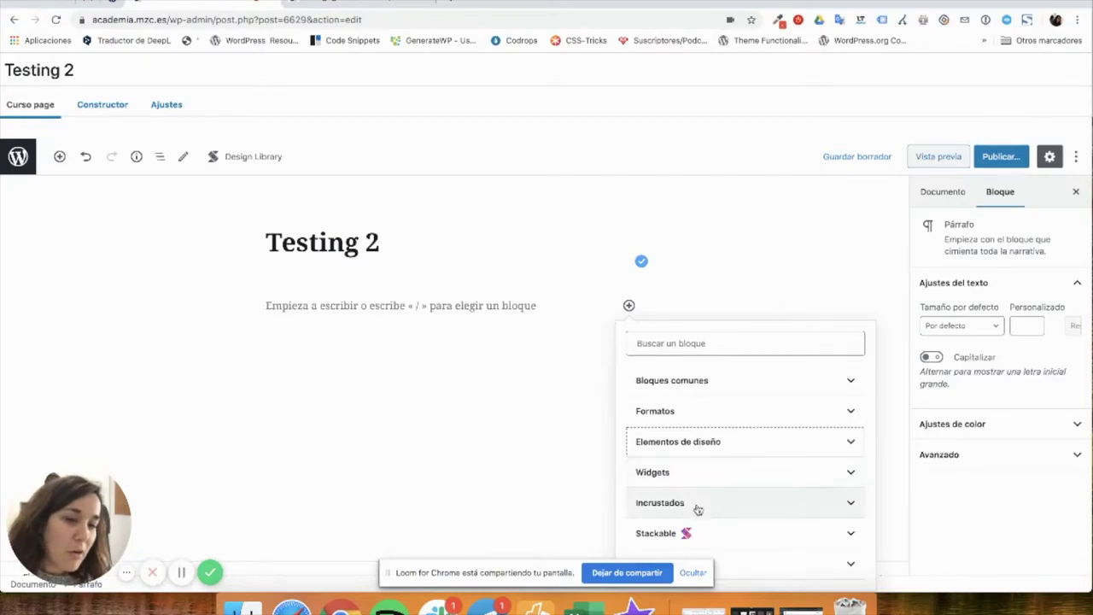
left_click(733, 384)
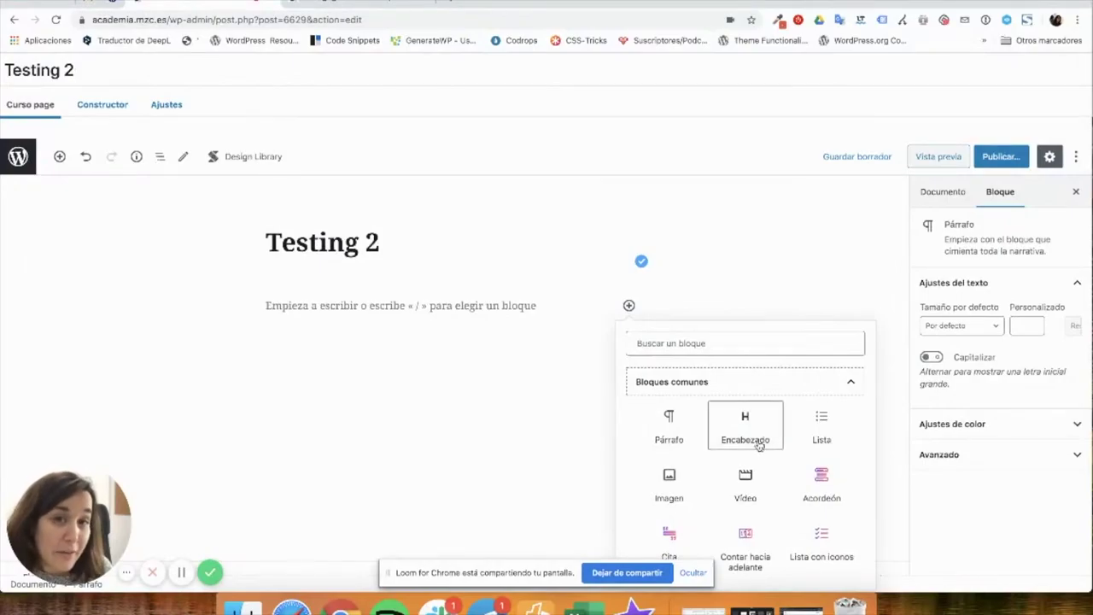
Examine the published example course from its banner image through Calendarización to identify which block type each section uses.
left_click(355, 5)
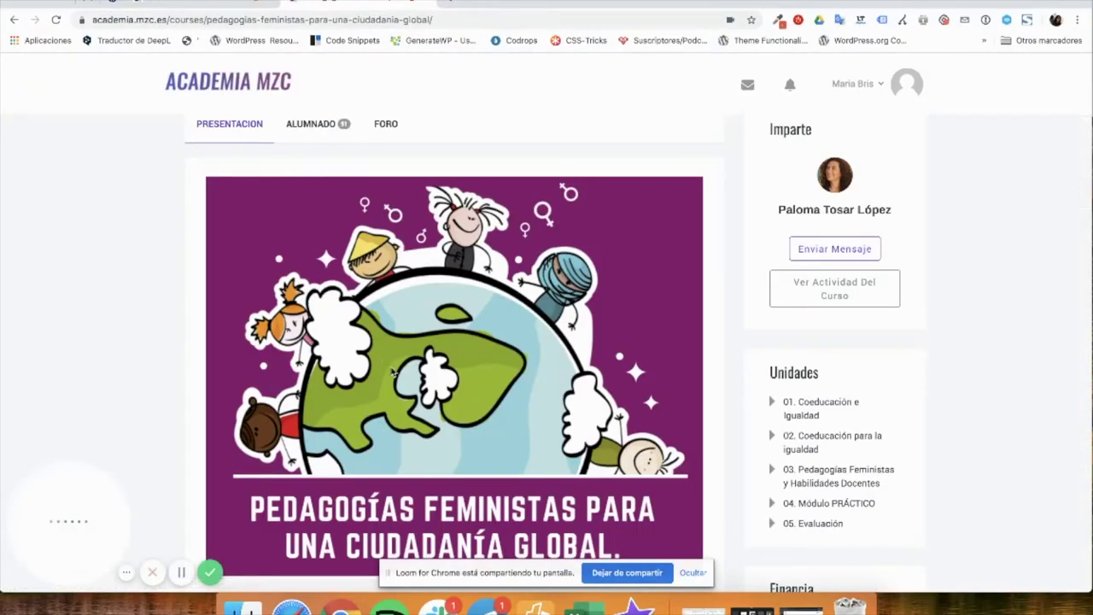
scroll(397, 380, "down", 5)
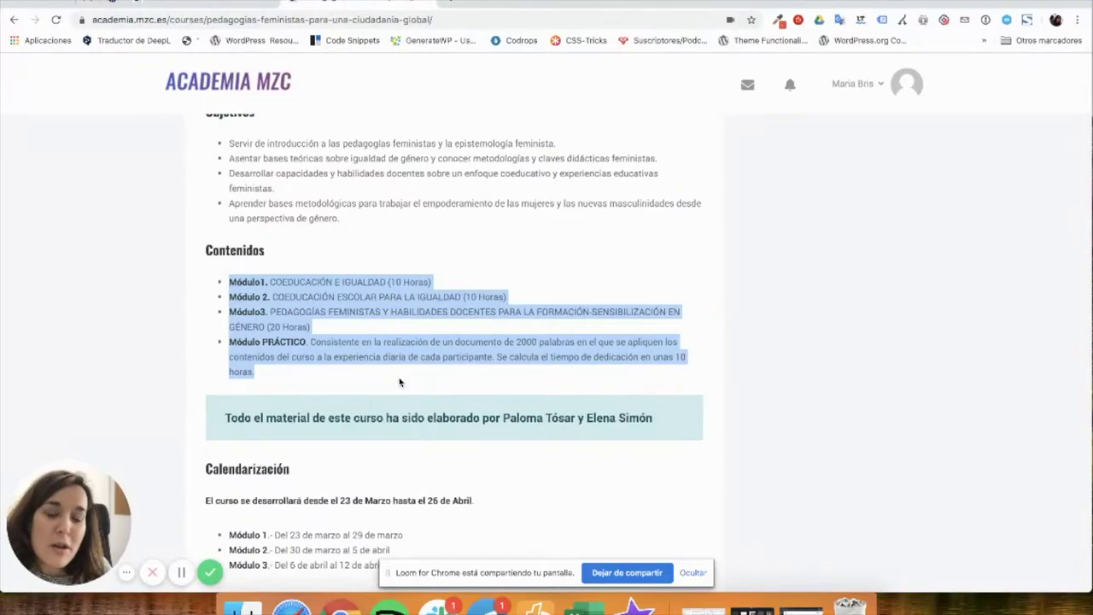
scroll(405, 385, "down", 3)
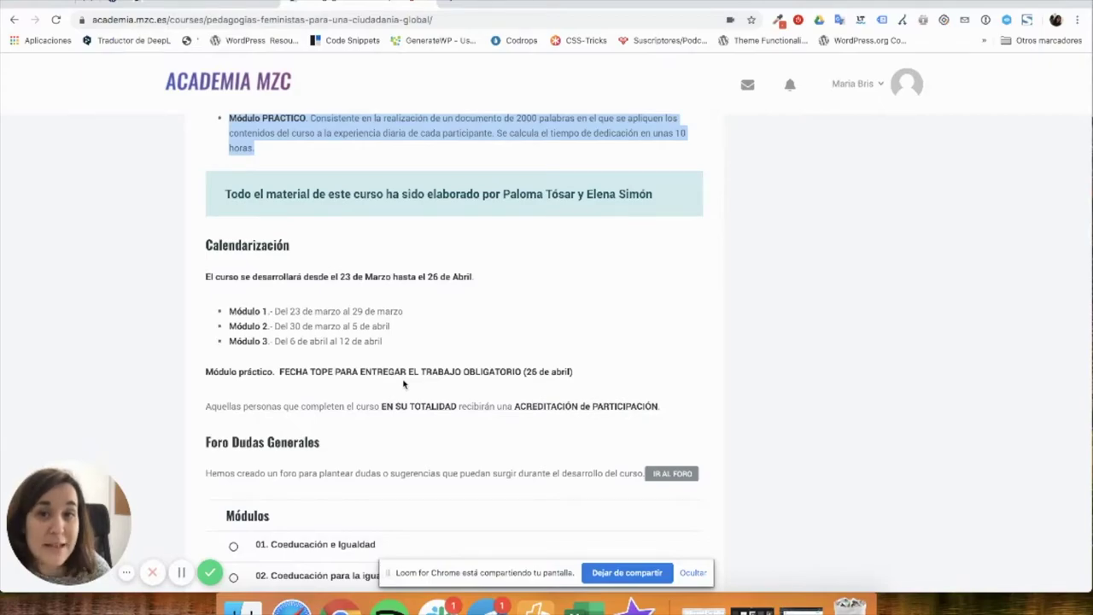
scroll(410, 386, "up", 5)
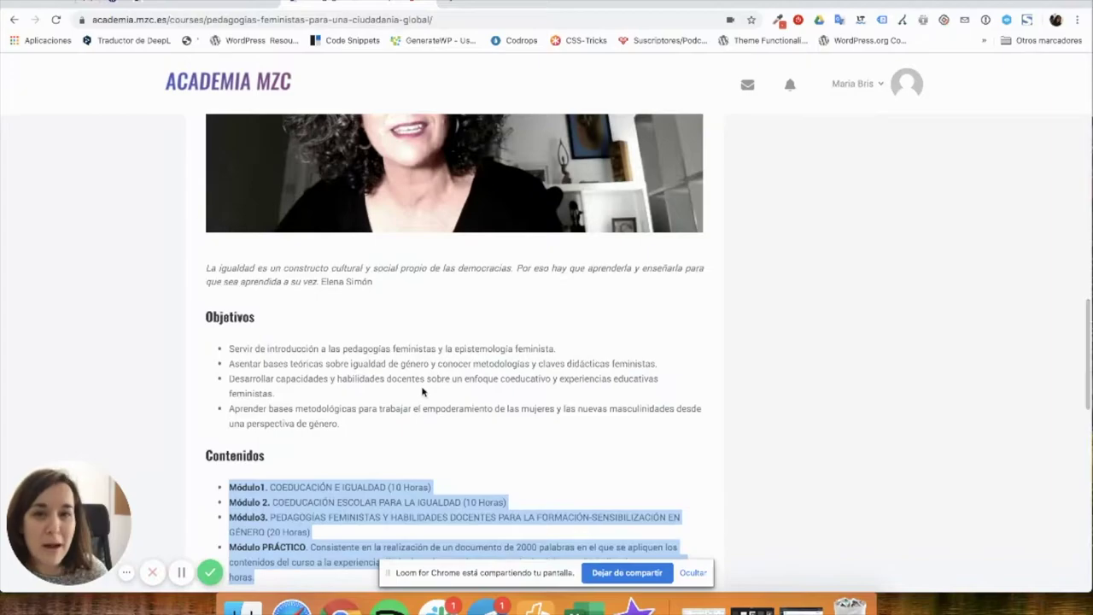
scroll(422, 384, "up", 5)
scroll(438, 386, "up", 4)
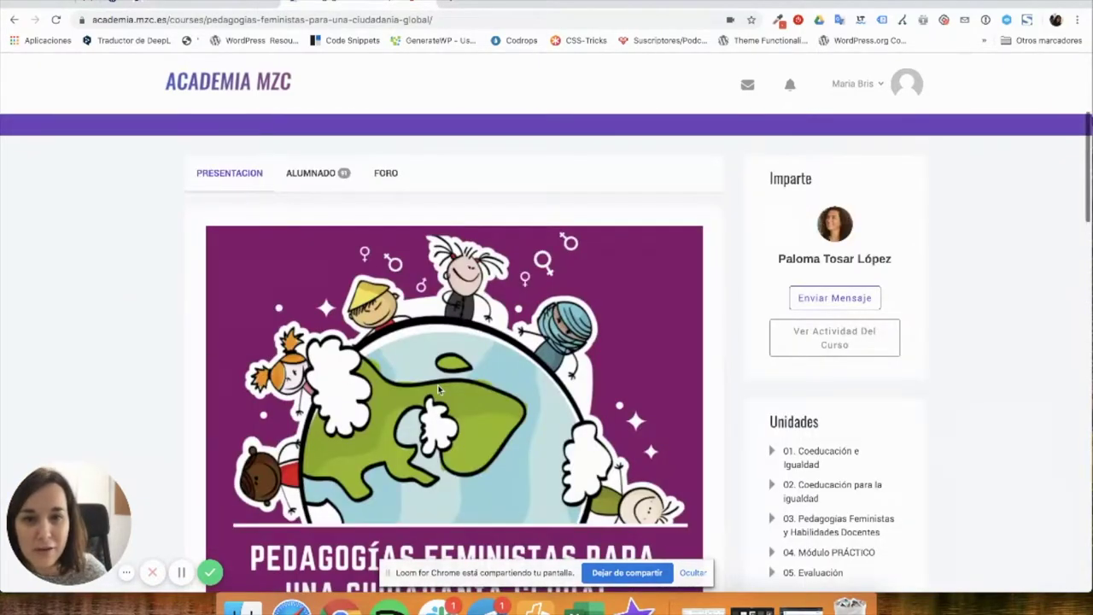
scroll(438, 391, "down", 6)
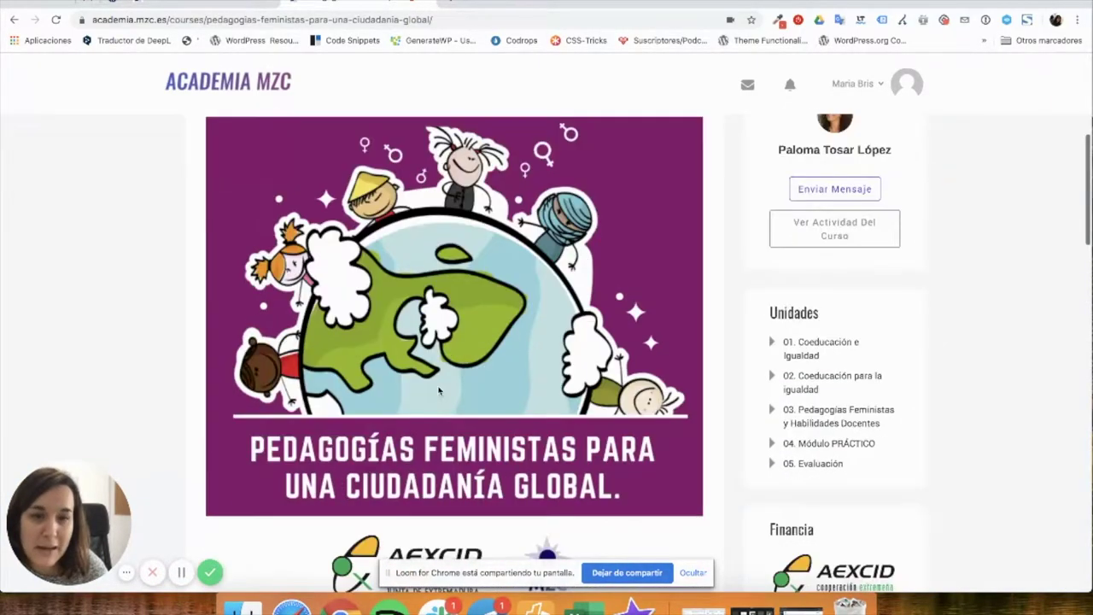
scroll(443, 396, "down", 1)
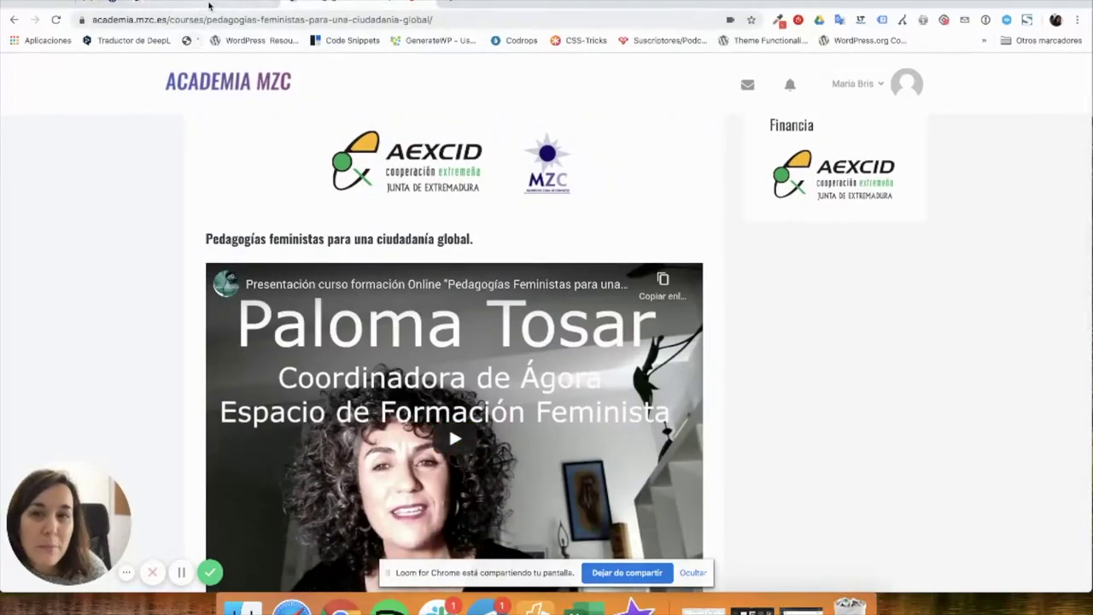
Search the block picker in the Testing 2 editor for "Image" and insert an Imagen block below the title.
left_click(210, 5)
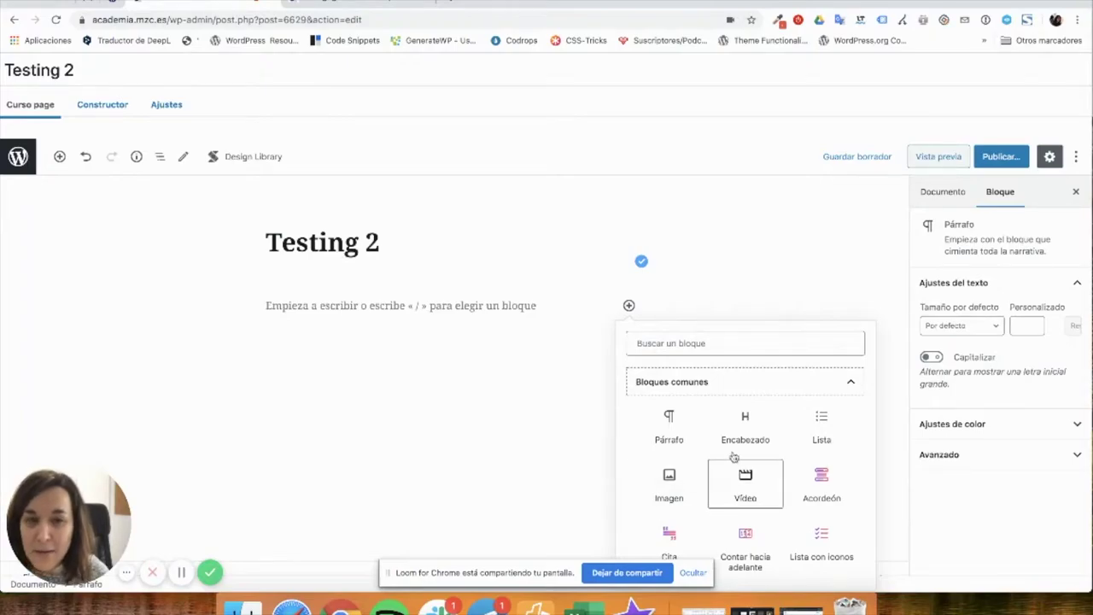
left_click(675, 386)
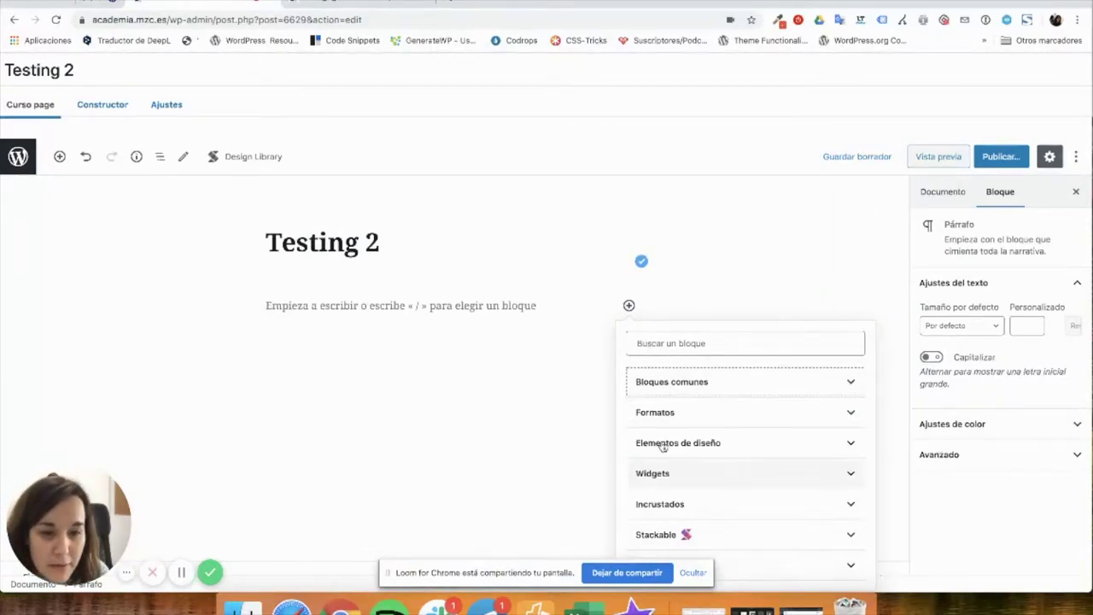
left_click(653, 344)
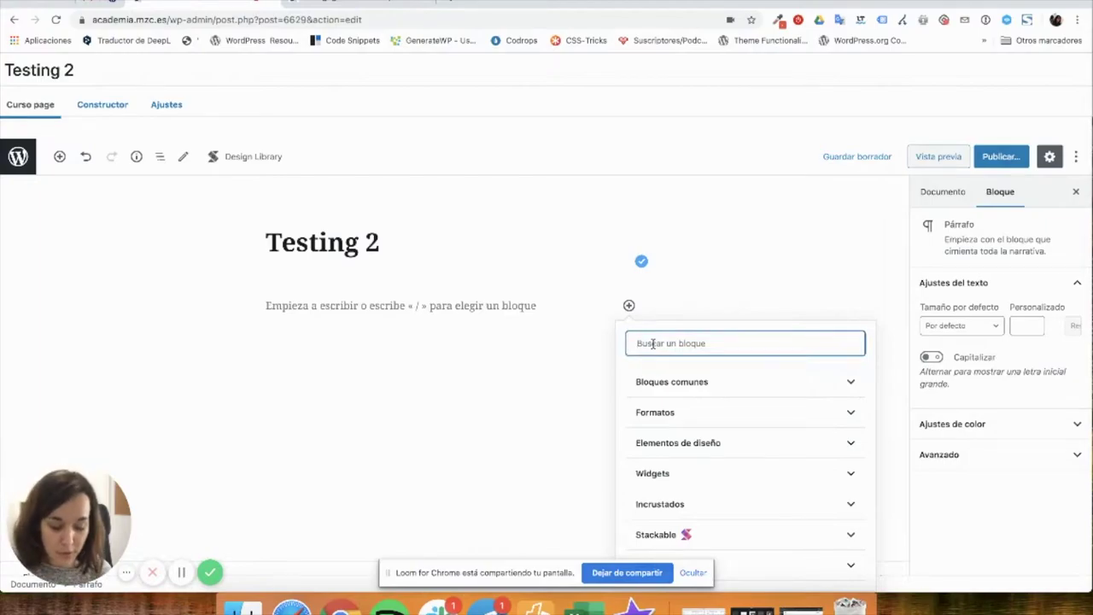
type("Image")
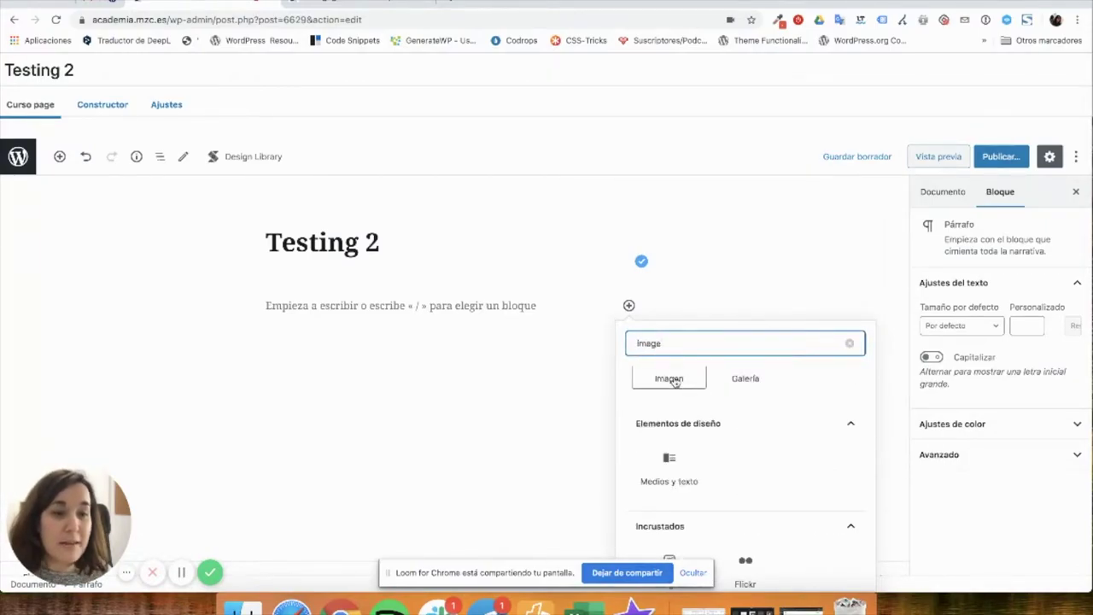
scroll(688, 388, "up", 1)
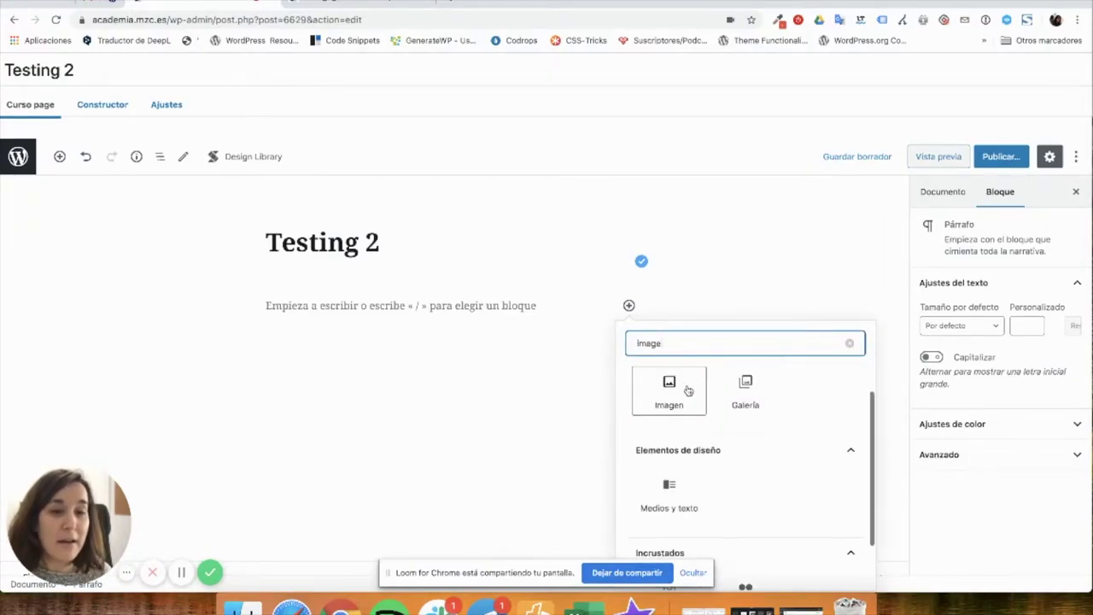
left_click(670, 392)
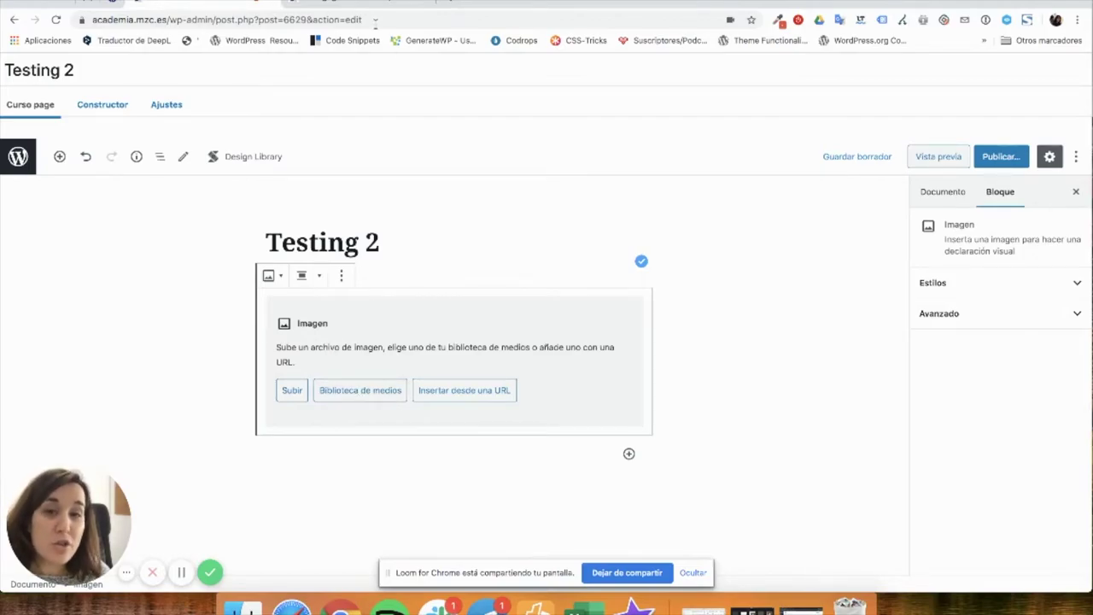
Check the banner image at the beginning of the published example course and go back to the Testing 2 editor.
left_click(385, 5)
scroll(547, 342, "up", 10)
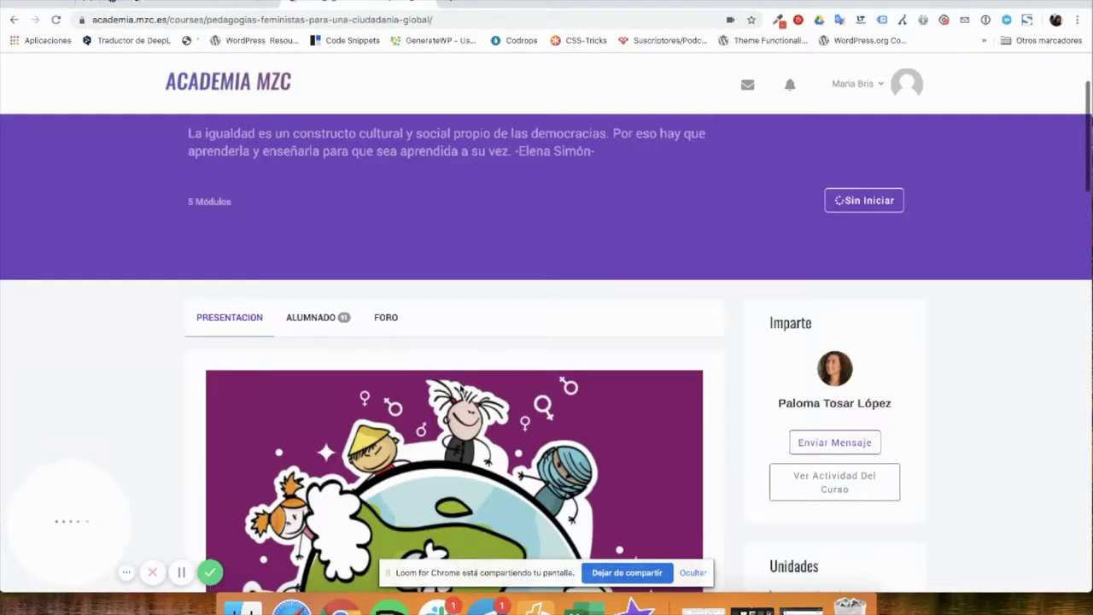
scroll(334, 326, "down", 3)
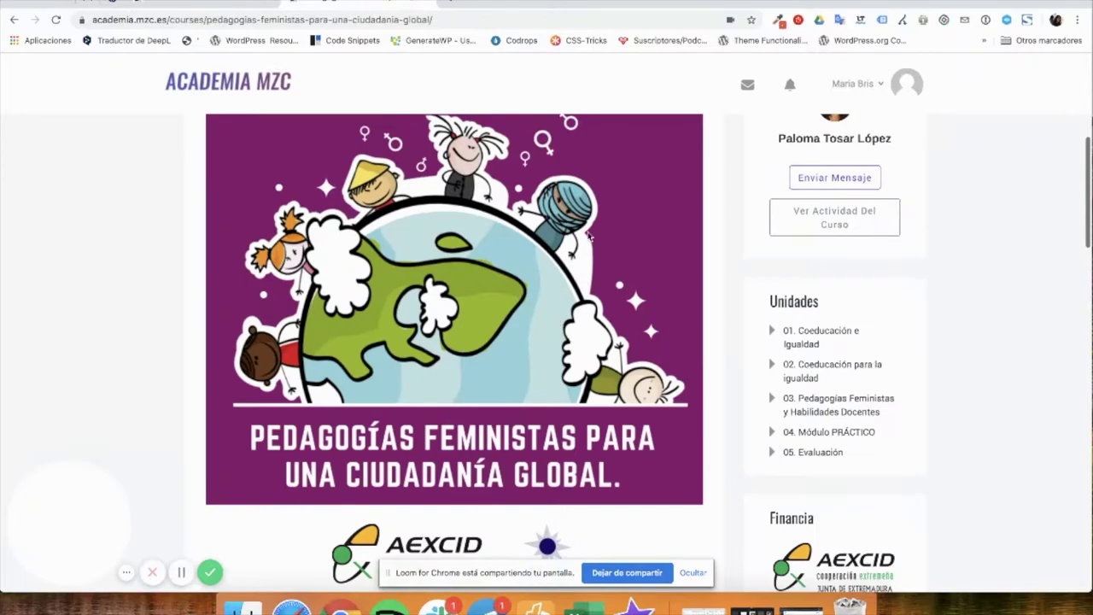
left_click(219, 7)
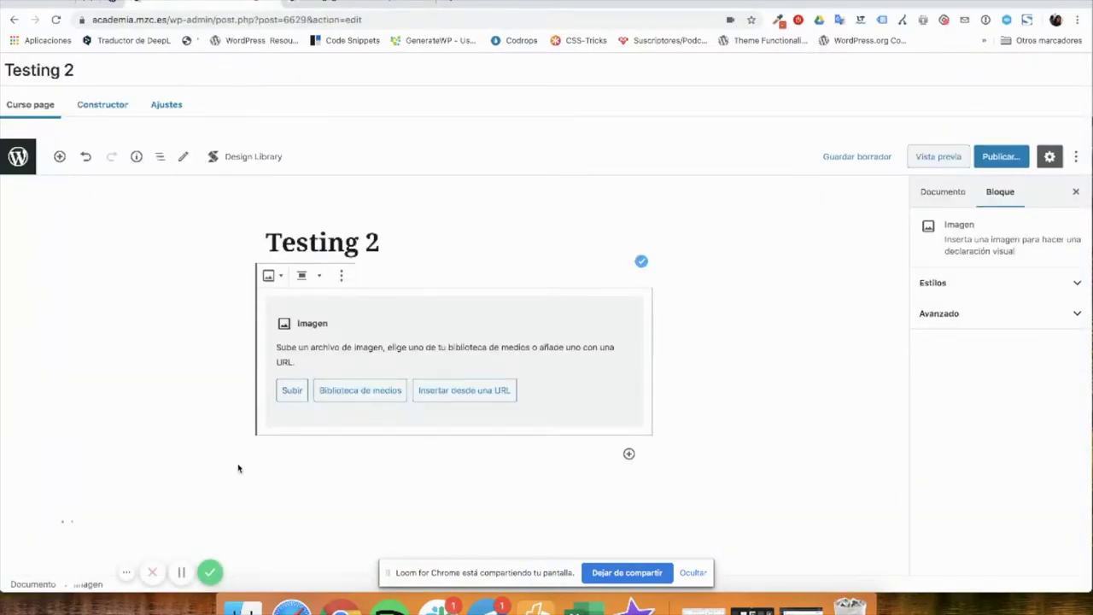
Narrow and reposition the browser window and clear the chat window away so the desktop files are accessible beside the editor.
left_click_drag(1092, 40, 711, 40)
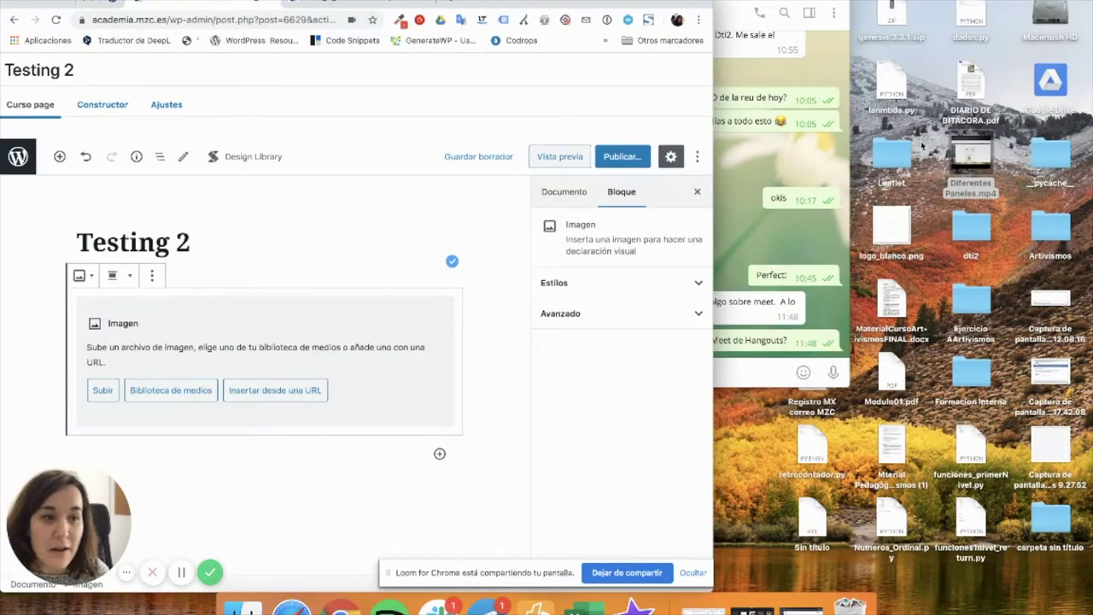
key("super+Tab")
key("super+Tab")
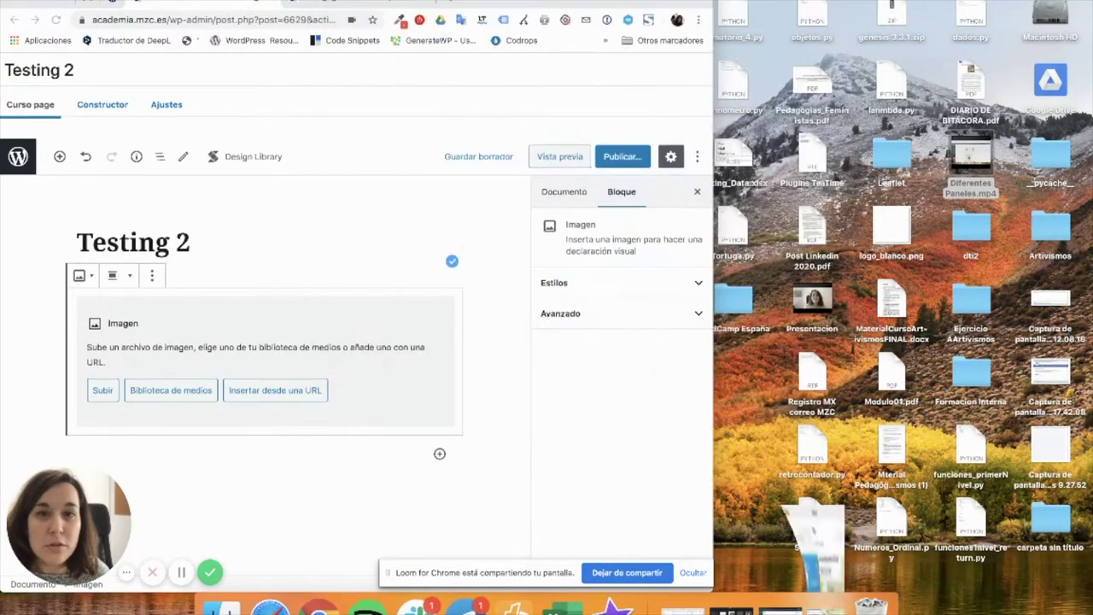
left_click_drag(512, 7, 570, 7)
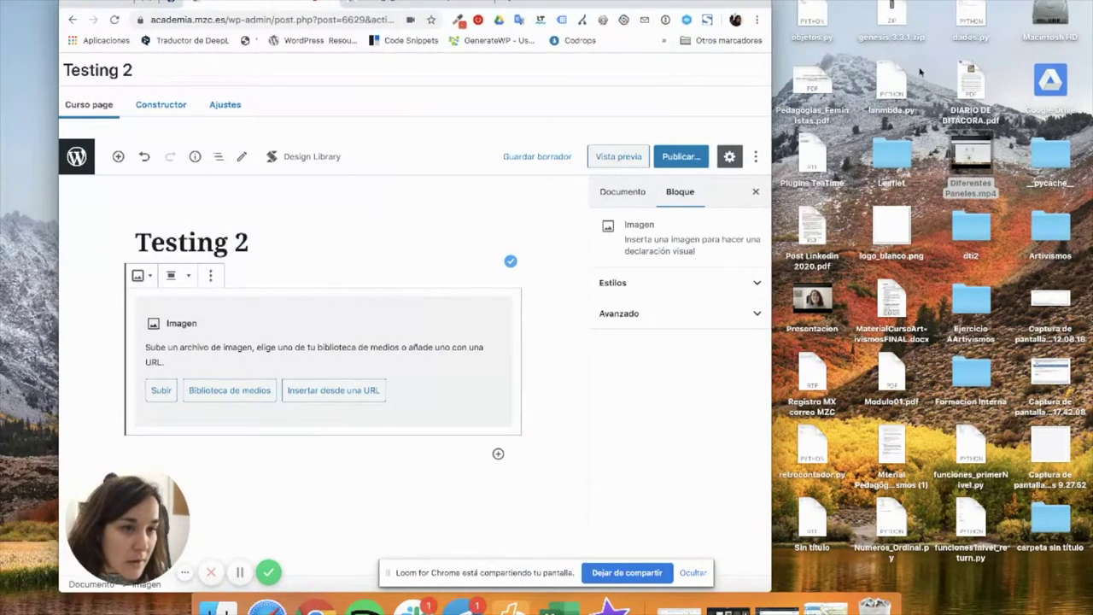
Preview the desktop screen captures ending in 9.27.52 and 12.08.16 to find an image for the block.
left_click(1060, 442)
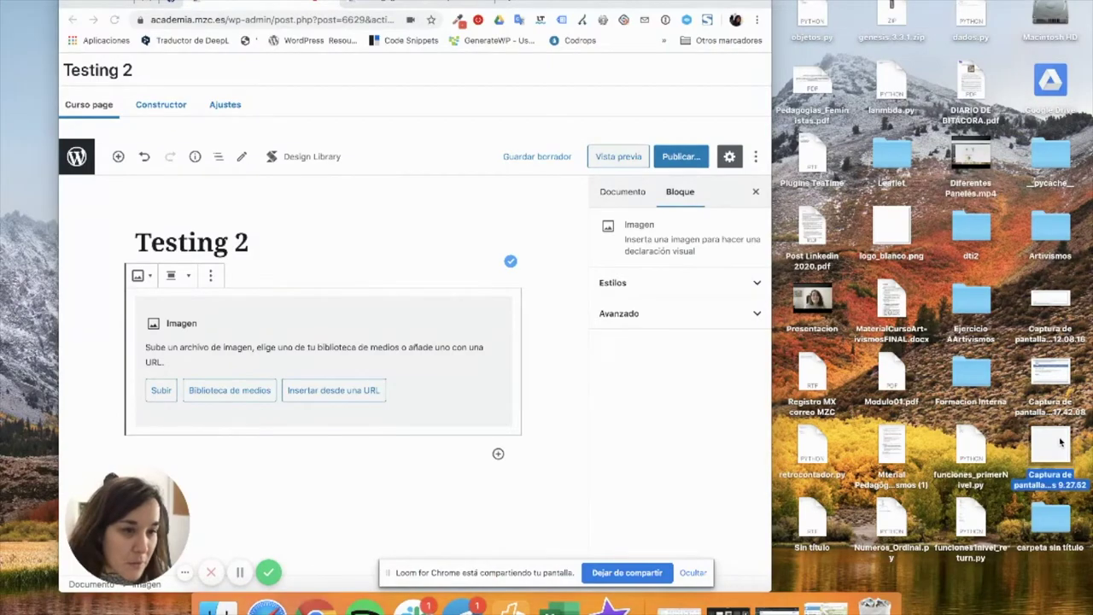
key("space")
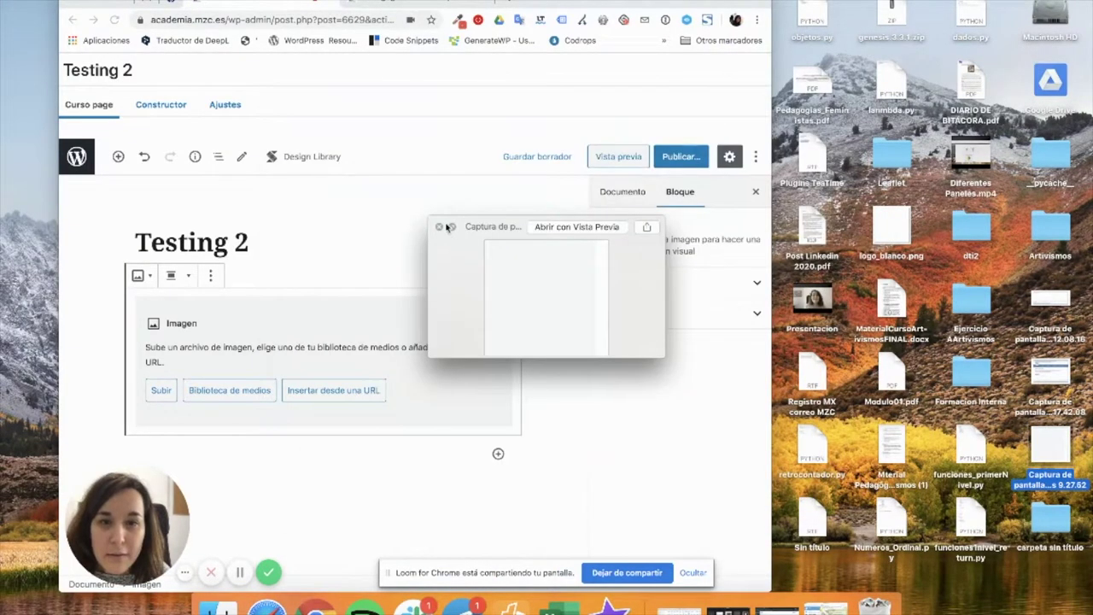
left_click(439, 226)
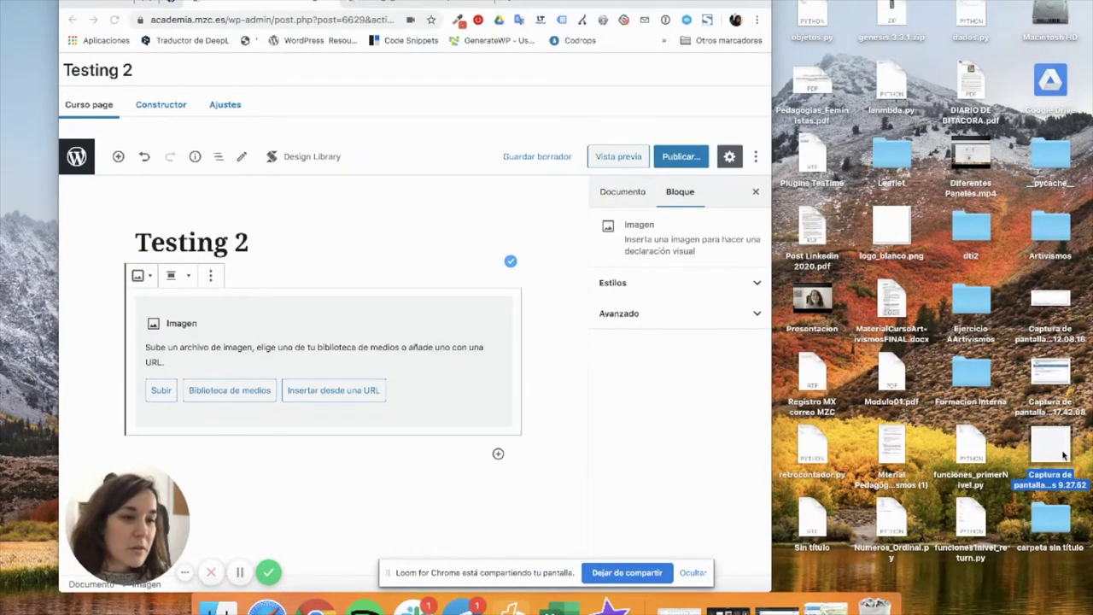
left_click(1067, 298)
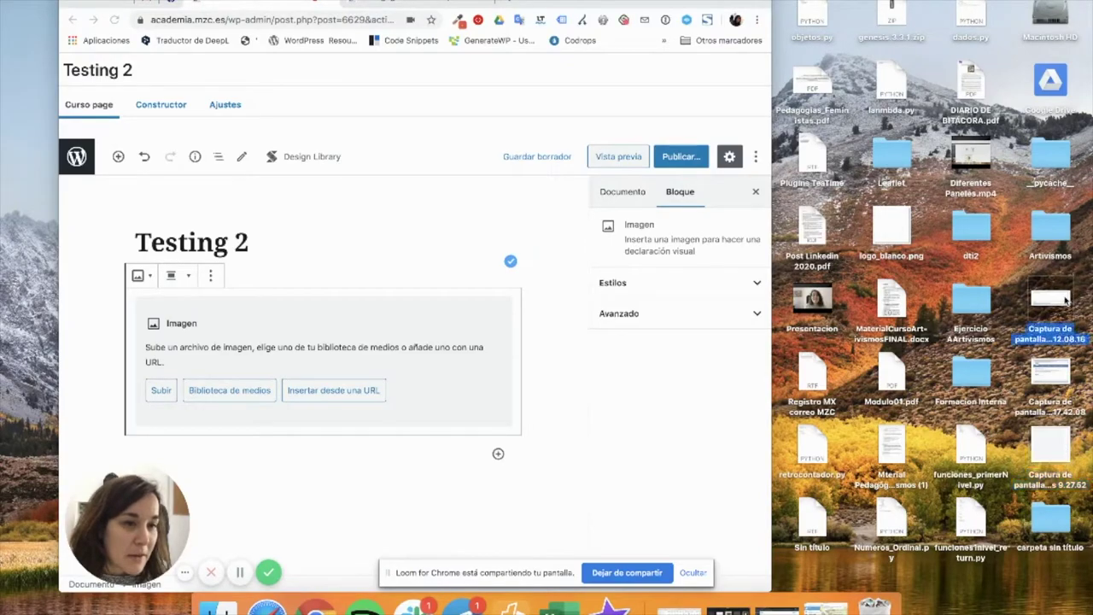
key("space")
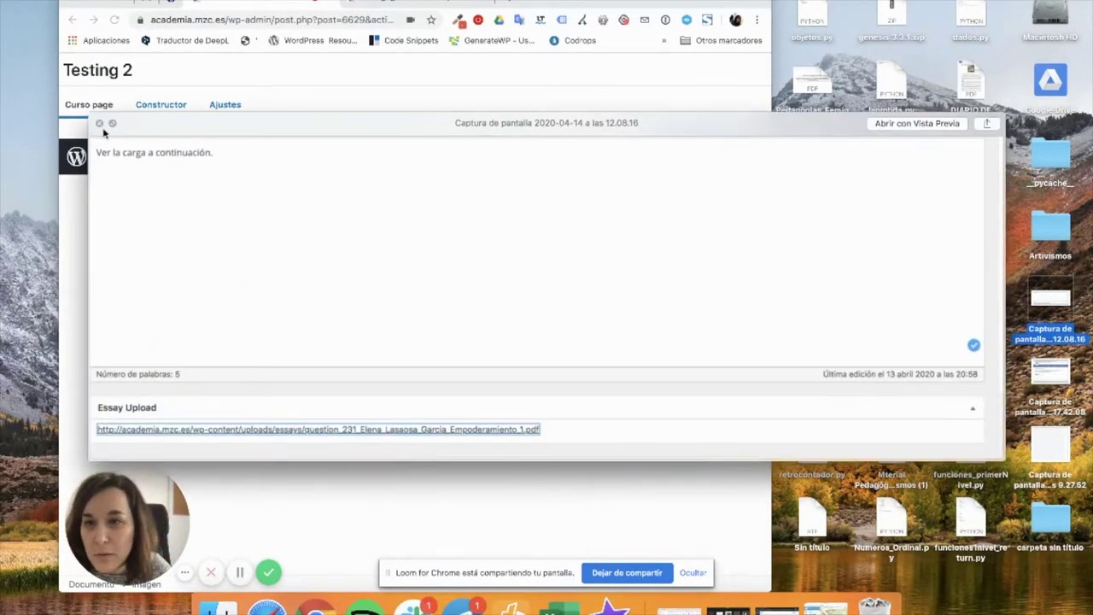
left_click(100, 123)
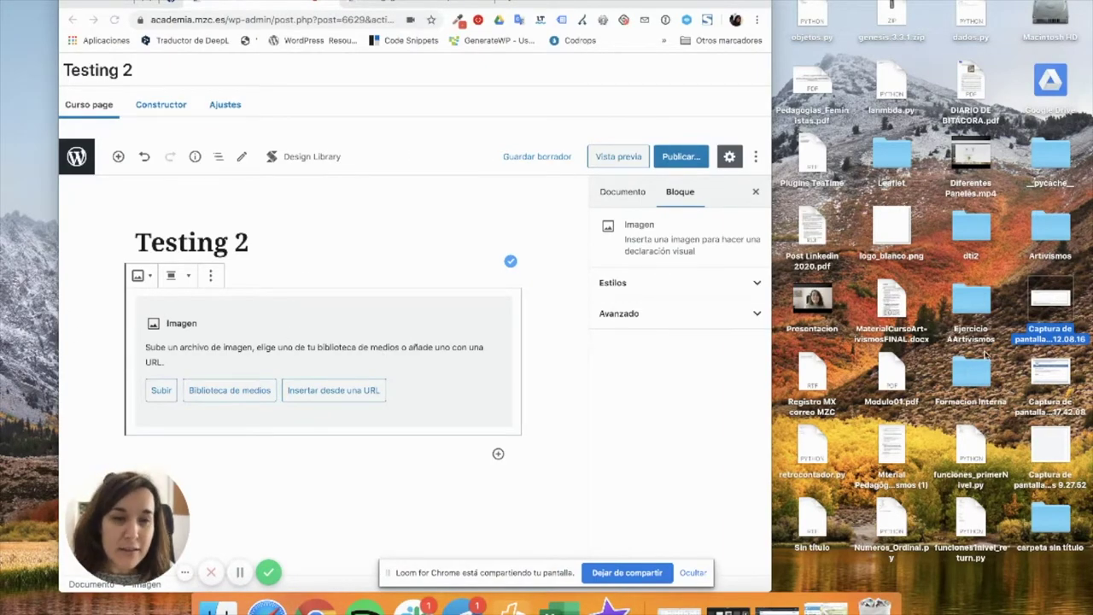
Upload the desktop capture ending in 12.08.16 directly into the Imagen block and glance at the published example course.
left_click_drag(1055, 310, 323, 340)
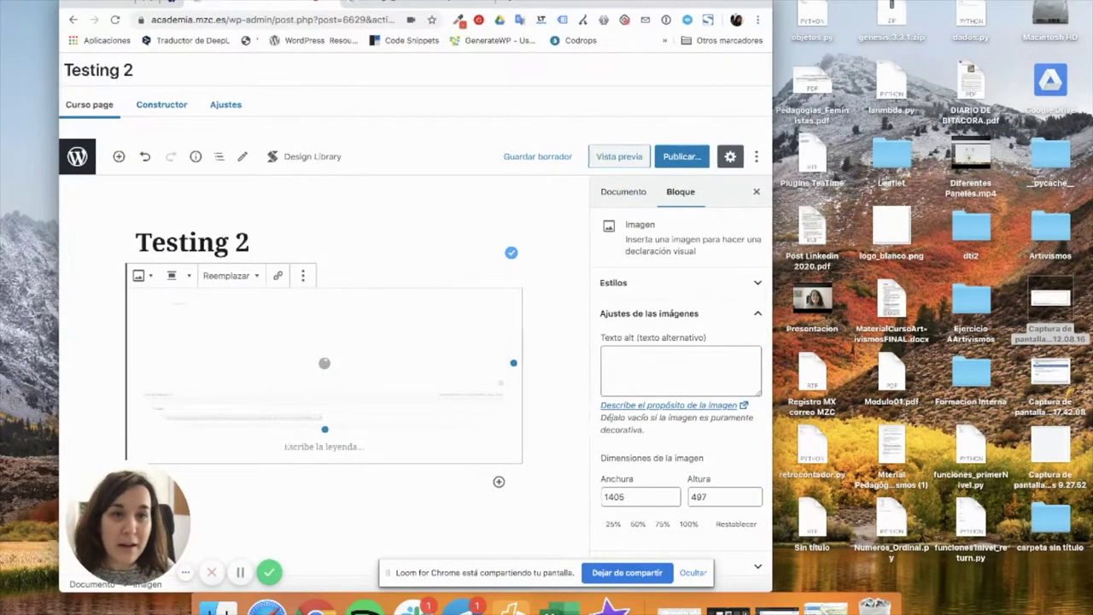
left_click_drag(597, 5, 741, 5)
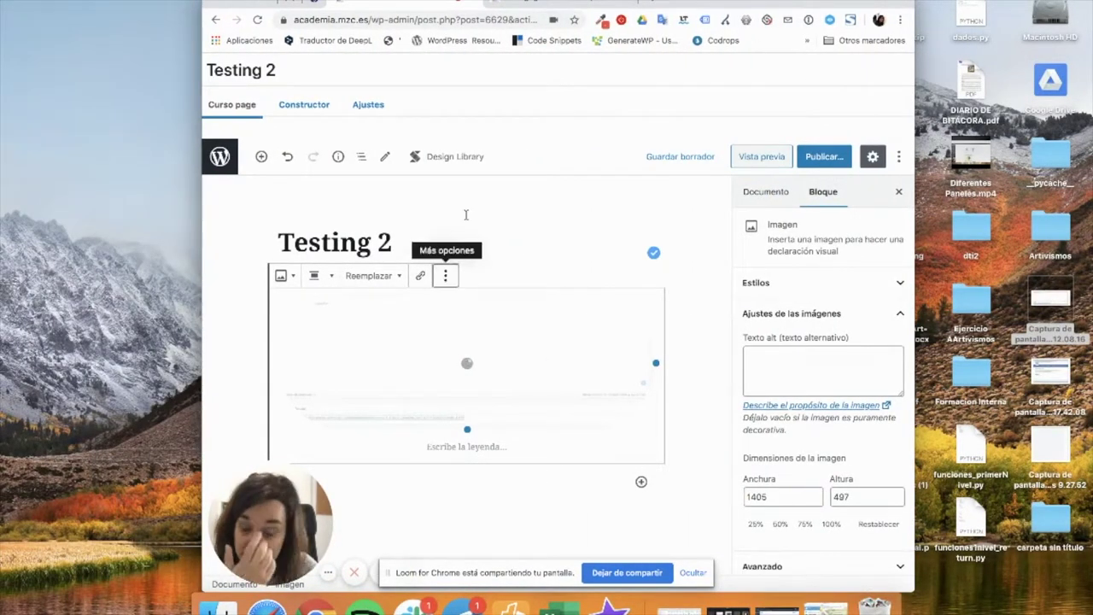
left_click(536, 5)
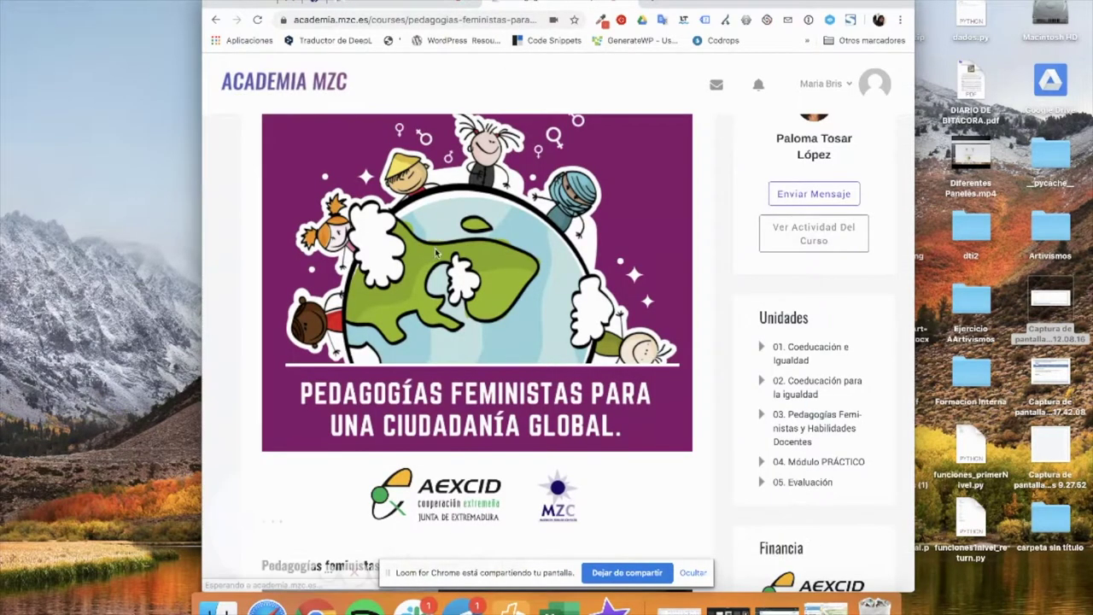
left_click(405, 5)
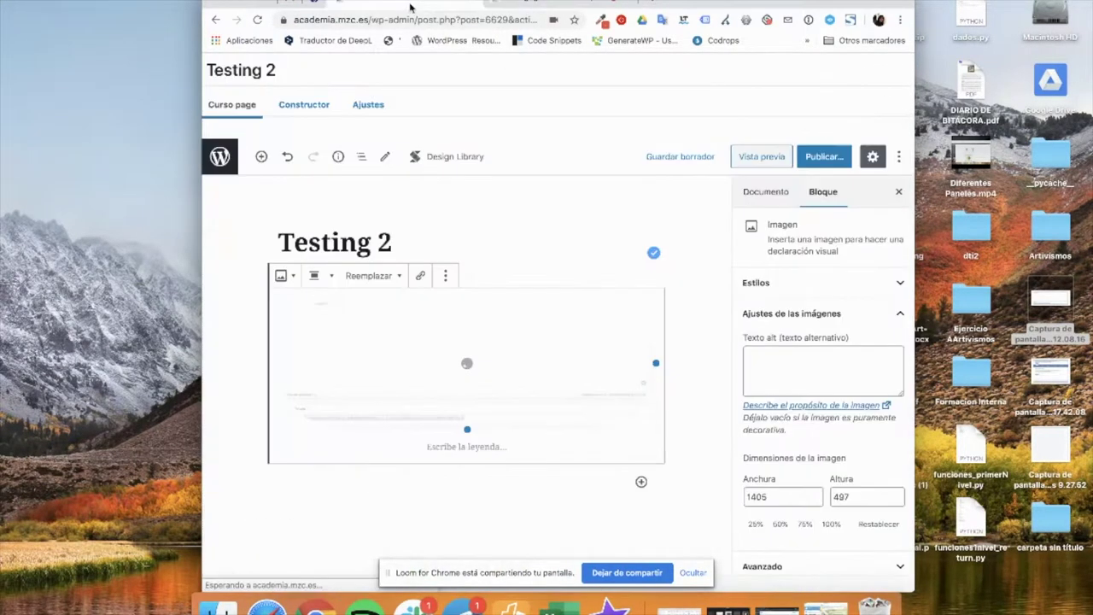
Remove the filled image block and insert a new empty Imagen block below the title.
left_click(444, 275)
left_click(487, 514)
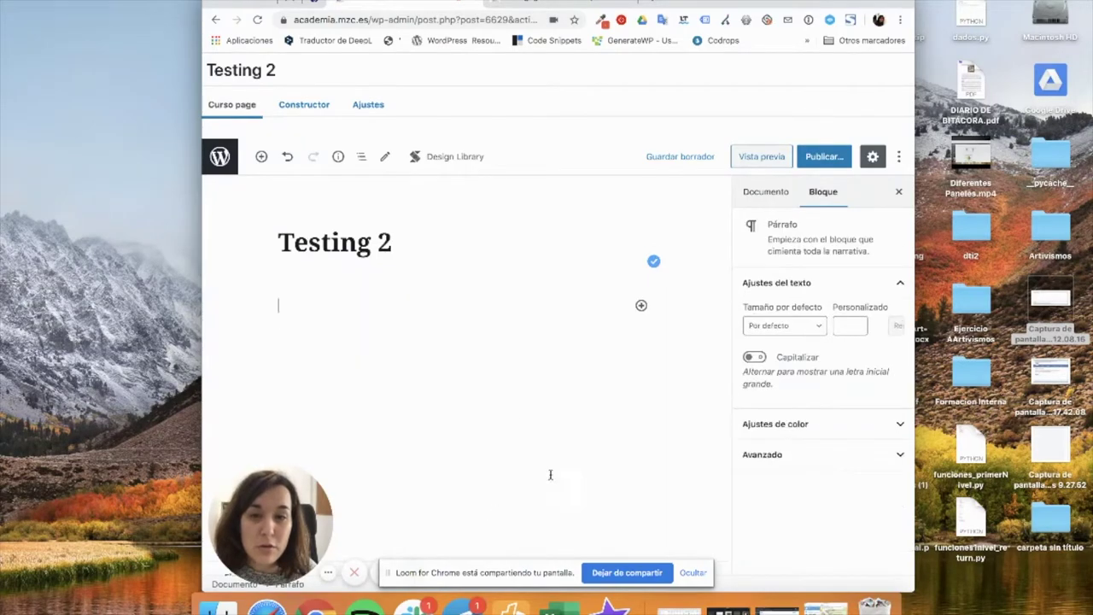
left_click(641, 306)
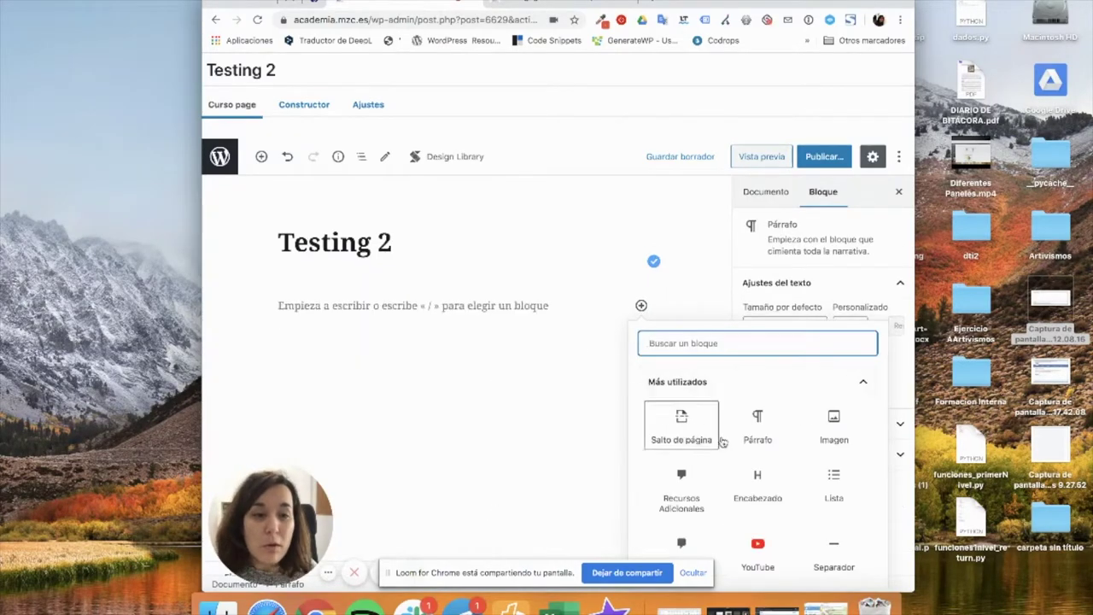
left_click(835, 424)
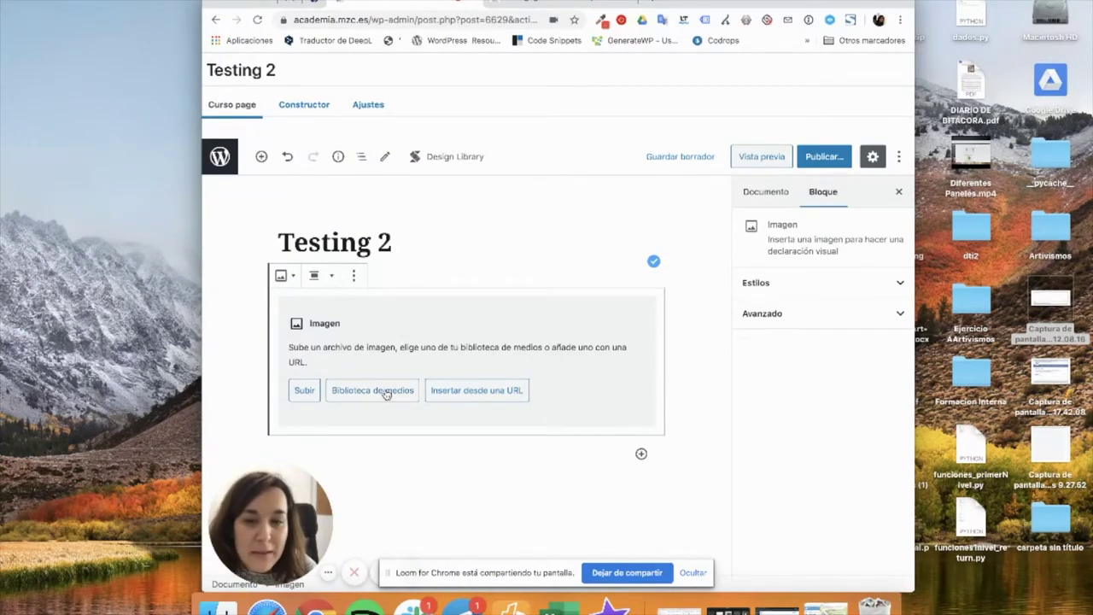
Open the media library for the Imagen block, widen the window, and review the date filter and the Subir archivos option.
left_click(385, 391)
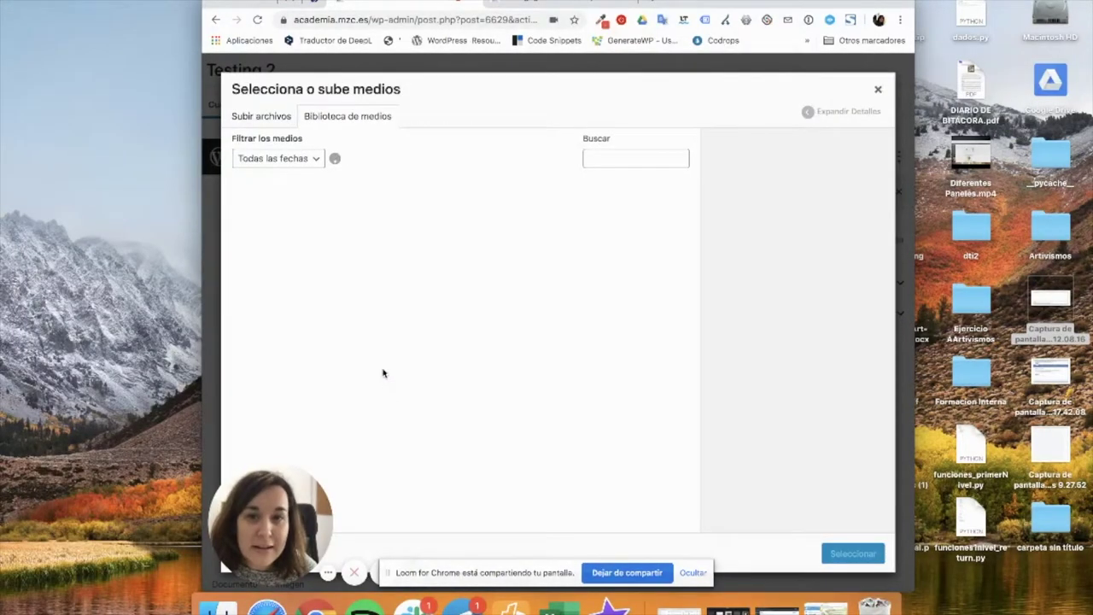
left_click_drag(202, 89, 28, 89)
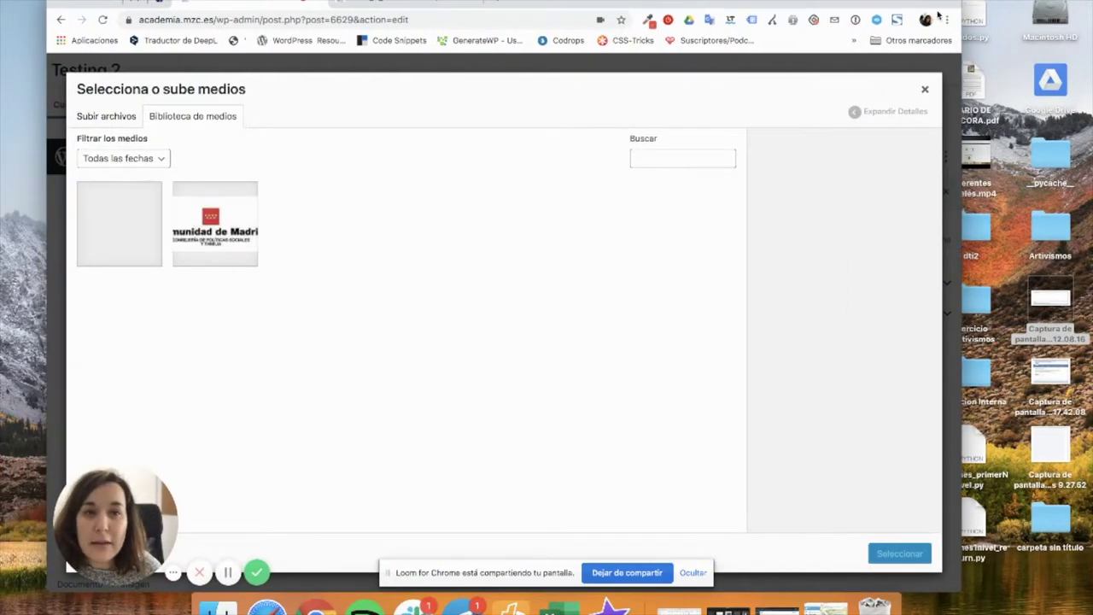
left_click(130, 154)
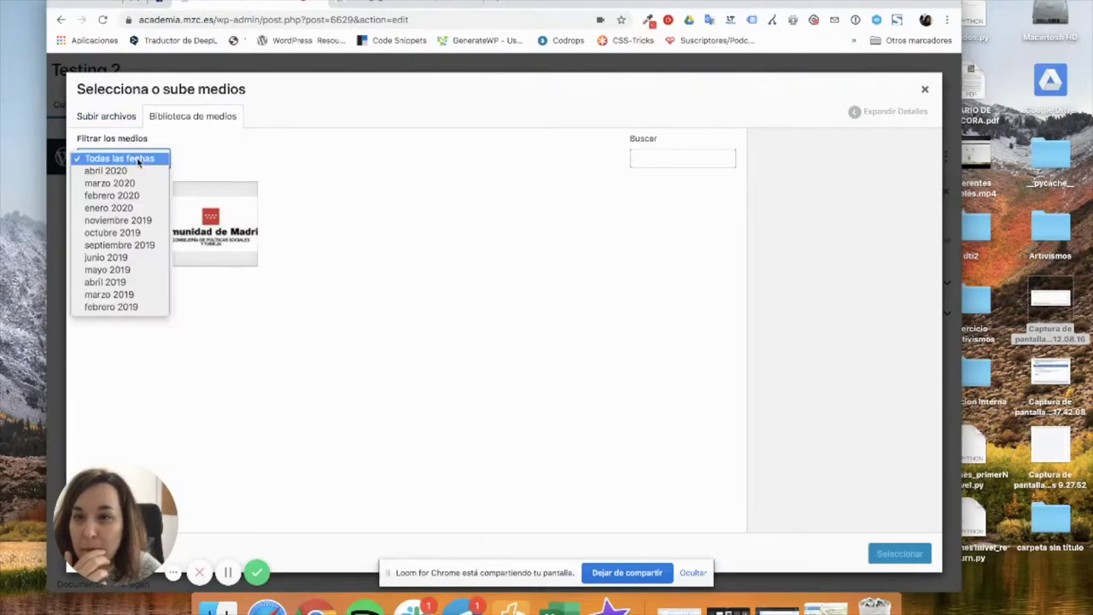
left_click(137, 154)
left_click(118, 117)
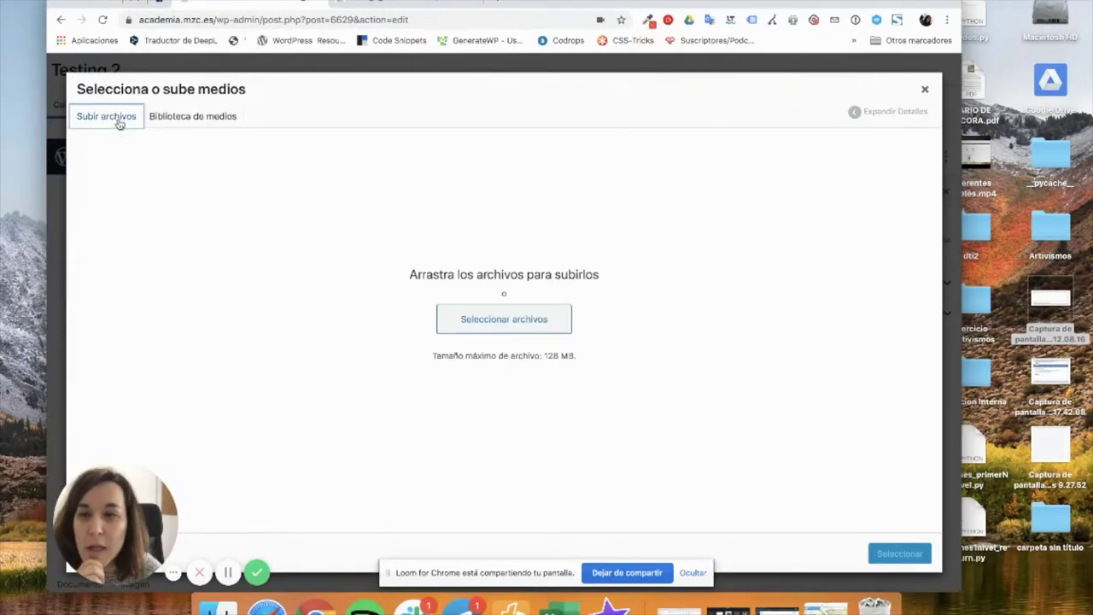
left_click(190, 117)
left_click(132, 159)
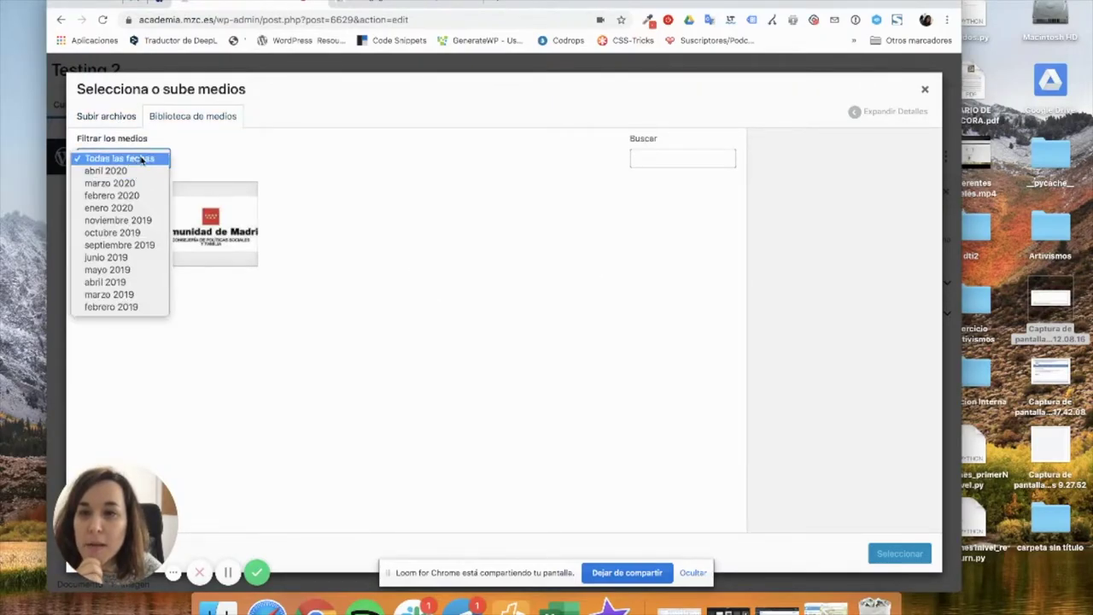
left_click(134, 162)
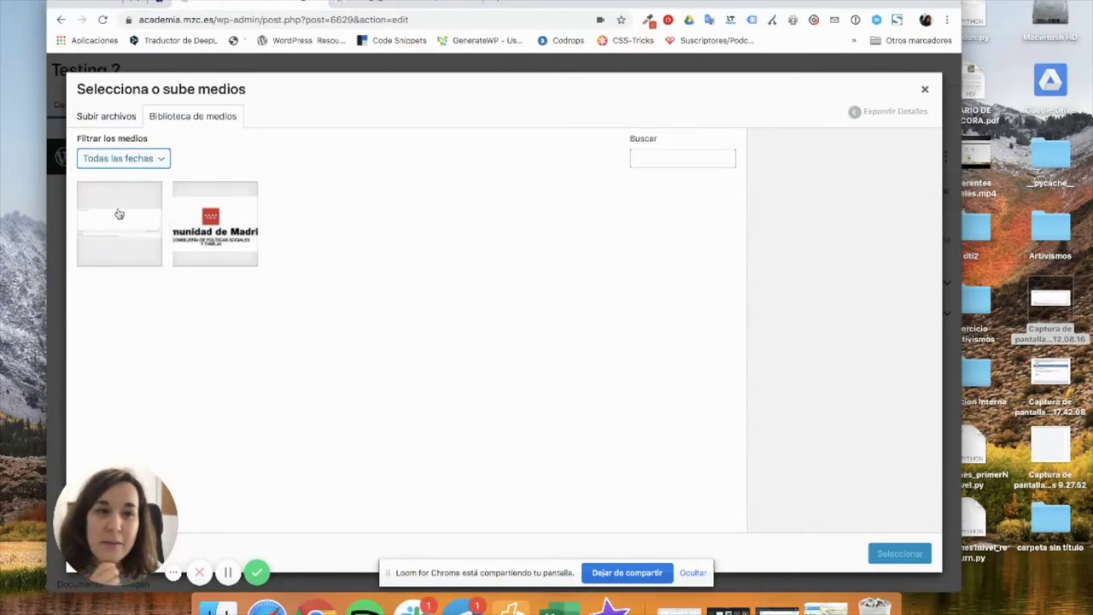
left_click(99, 126)
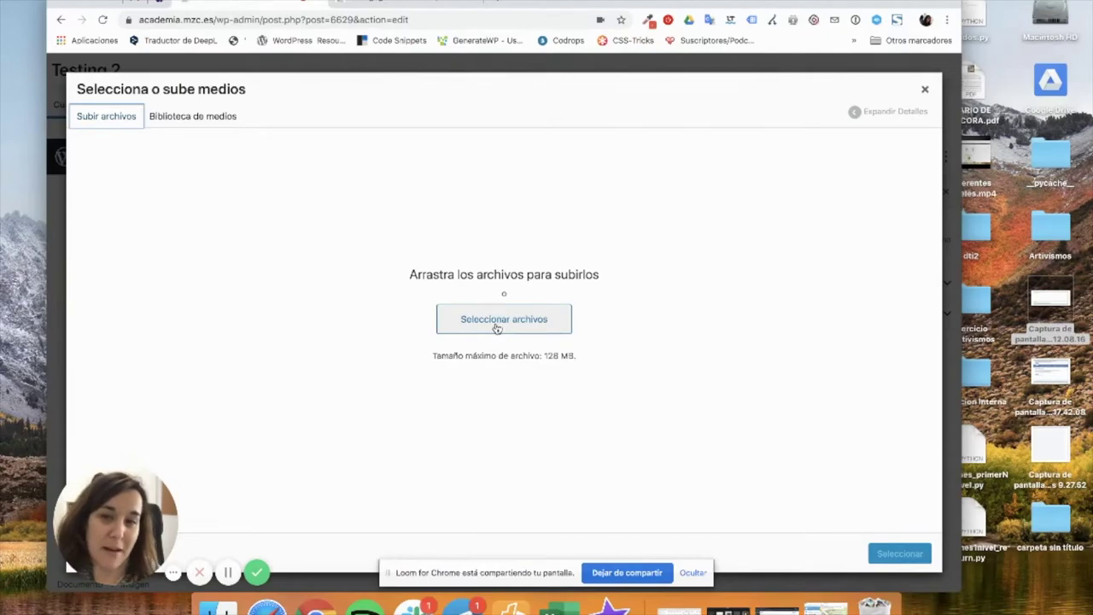
left_click(209, 117)
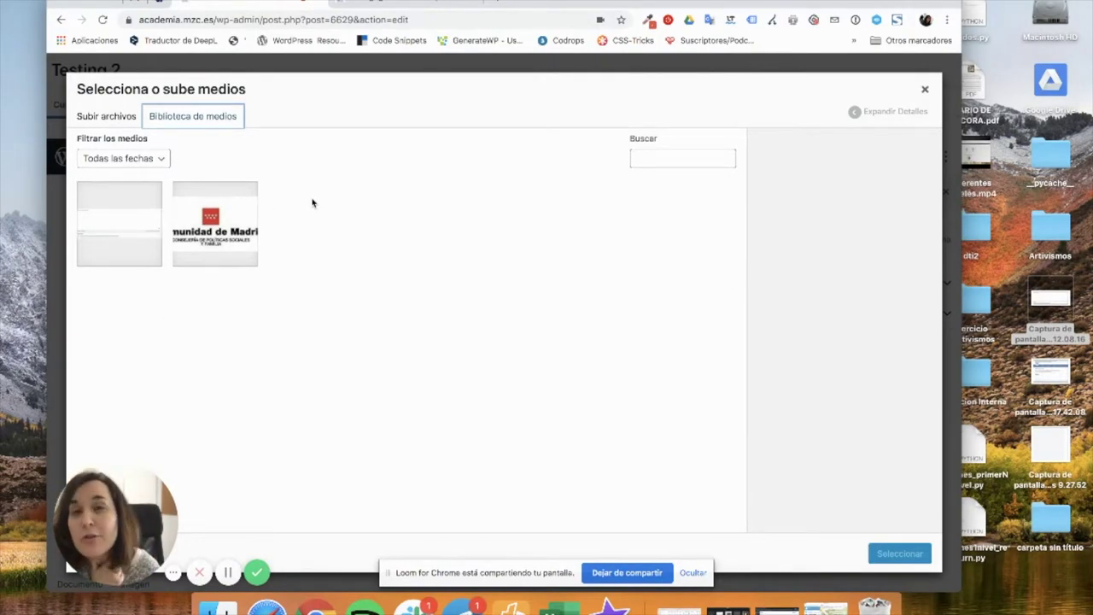
Check the banner image on the published Pedagogías Feministas course and return to the media library.
left_click(363, 4)
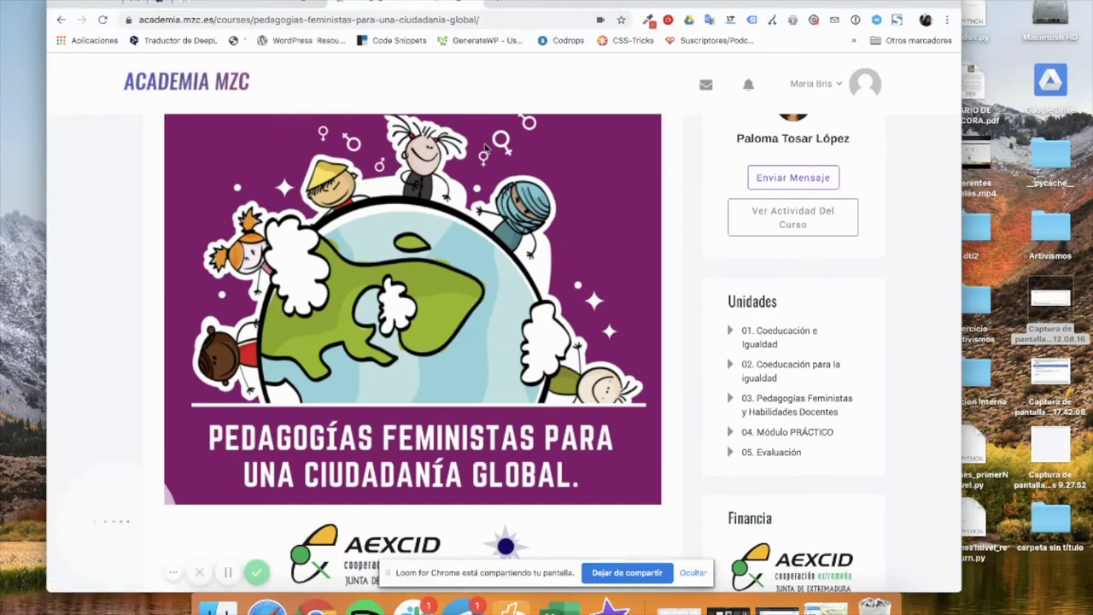
scroll(313, 338, "up", 2)
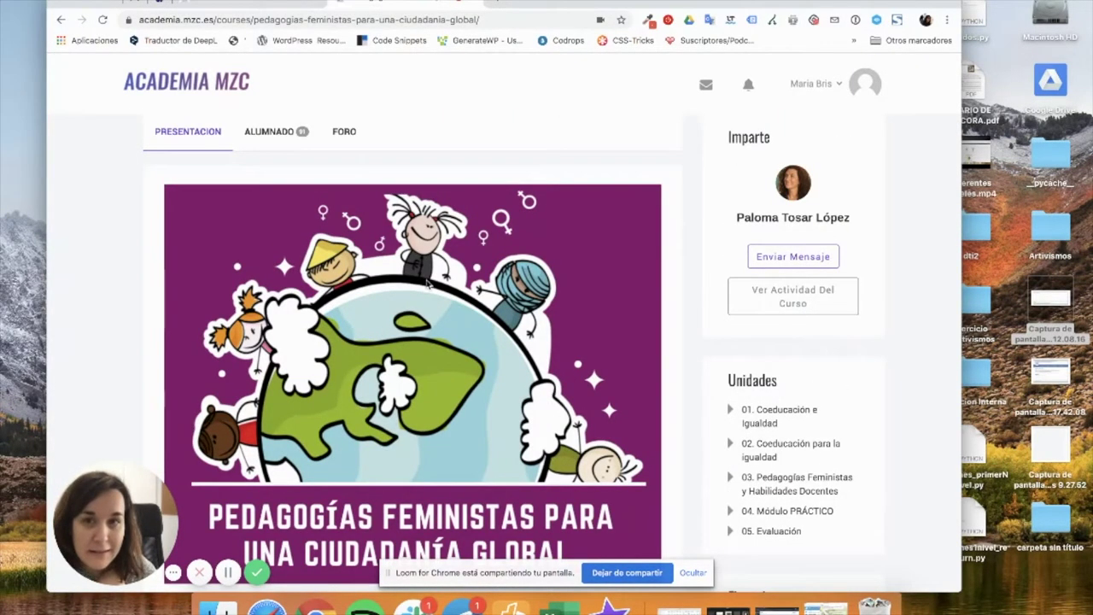
left_click(256, 4)
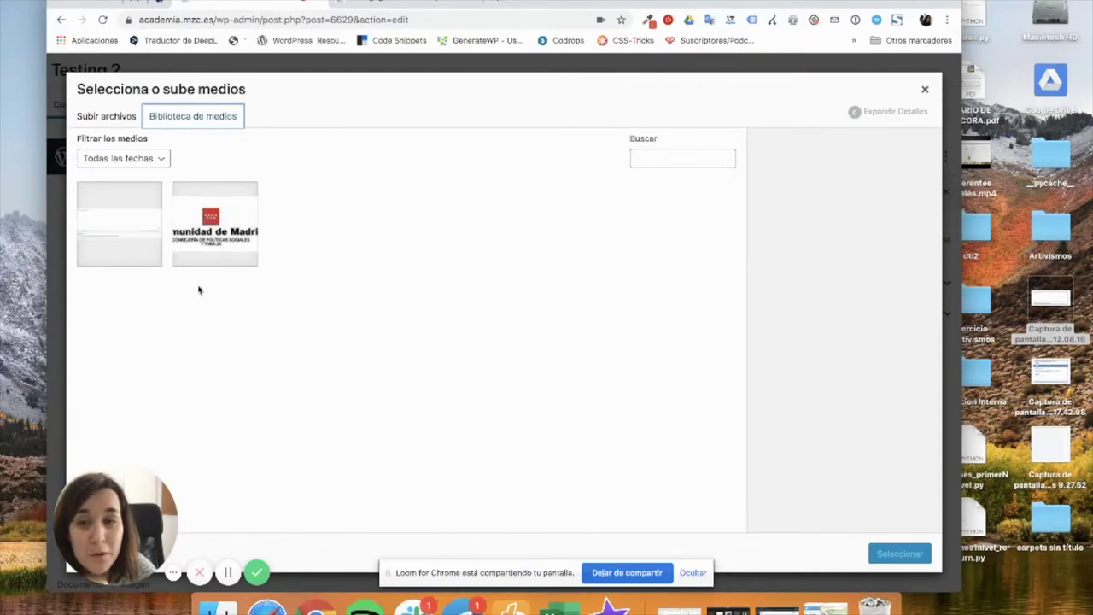
Insert Captura-de-pantalla-2020-04-14-a-las-12.08.16.png from the media library into the Imagen block and compare it with the published course's banner.
left_click(110, 217)
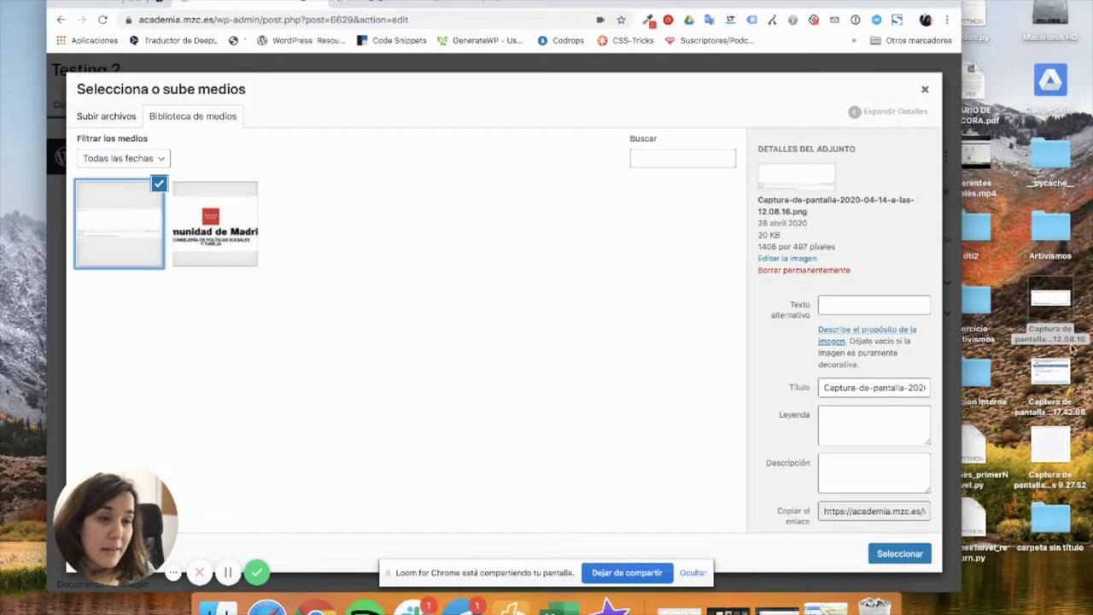
left_click(900, 554)
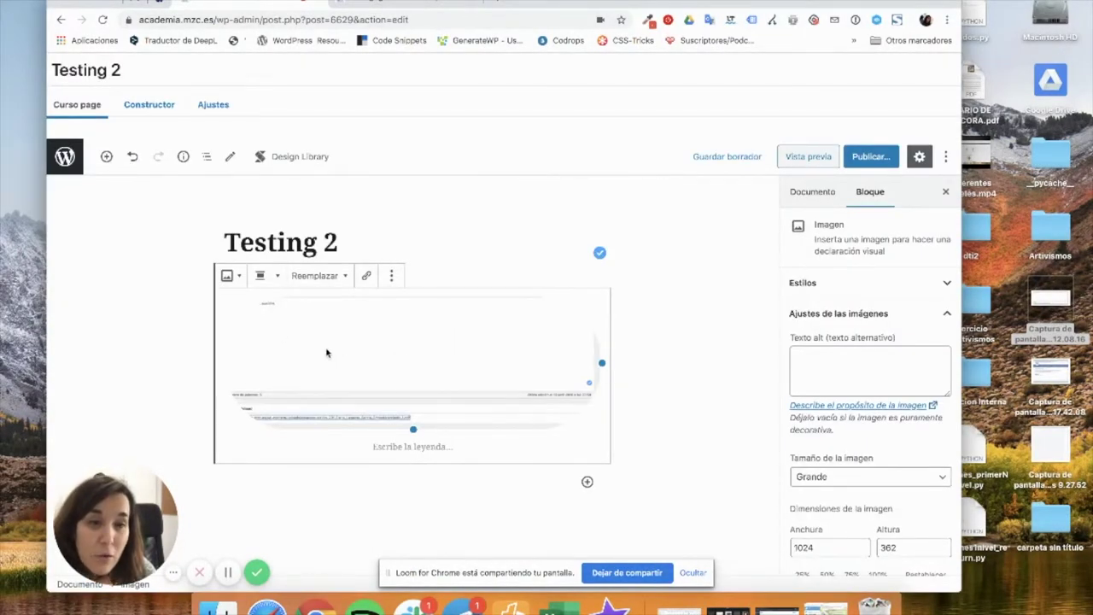
scroll(666, 364, "down", 2)
scroll(666, 365, "up", 2)
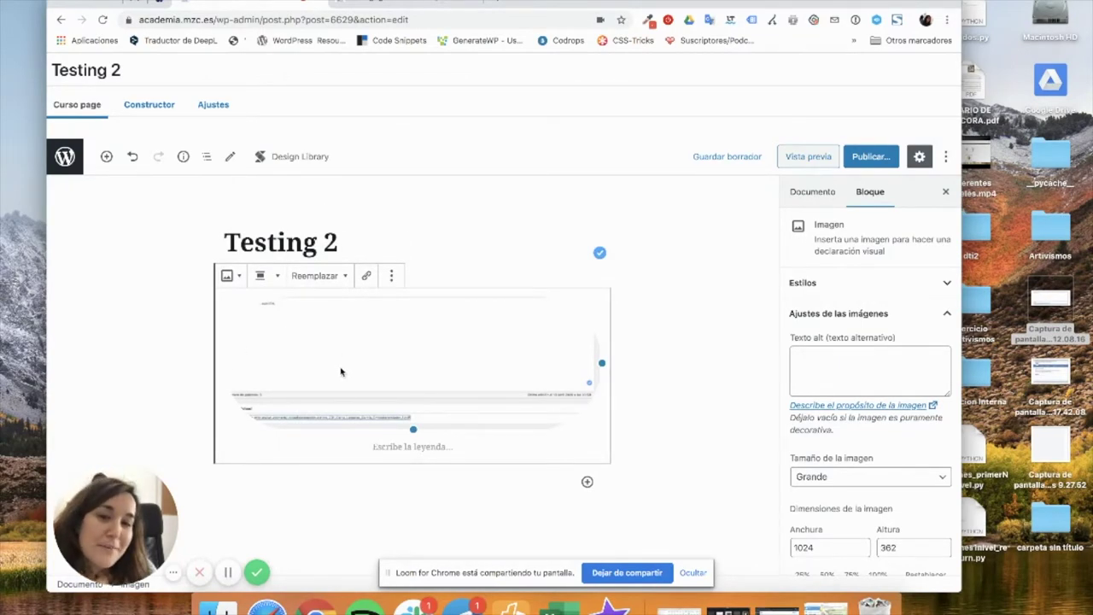
left_click(427, 3)
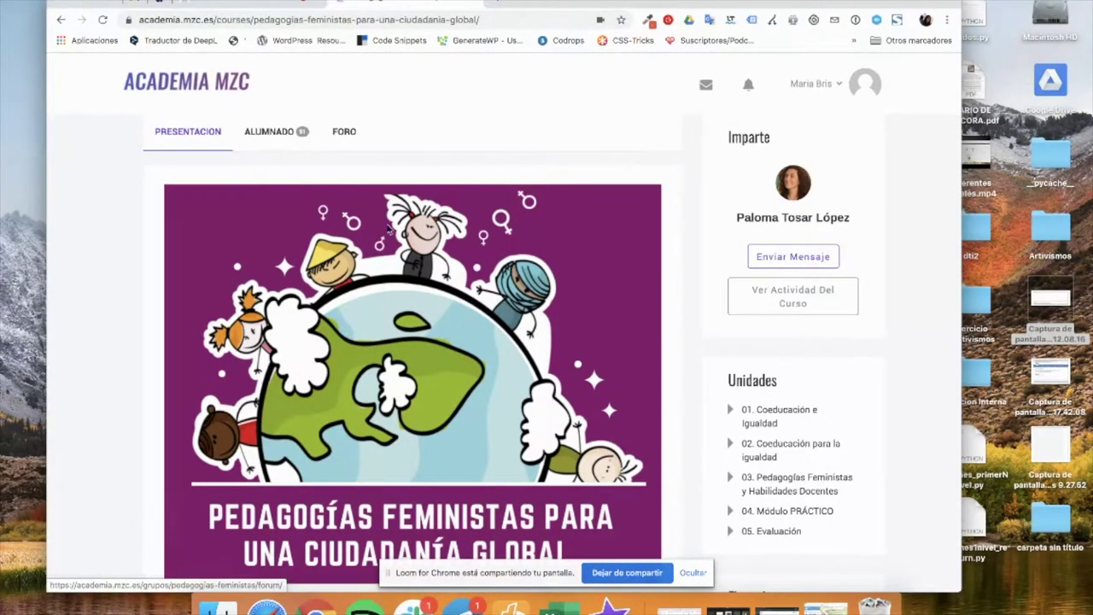
left_click(282, 4)
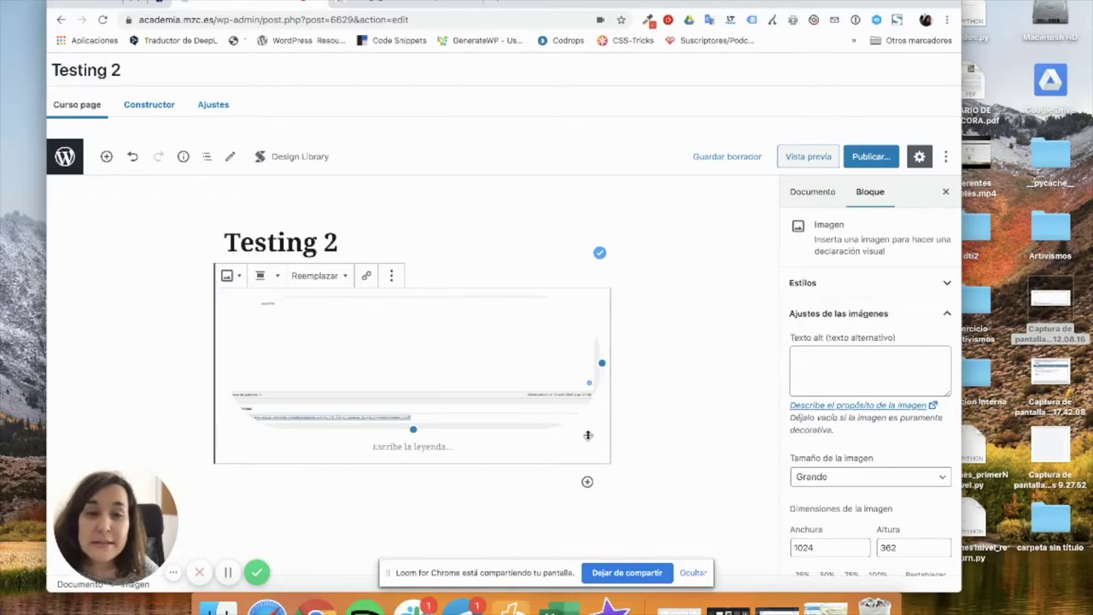
Insert a second Imagen block below the first and try its upload and media library options without choosing a file.
left_click(587, 483)
left_click(775, 286)
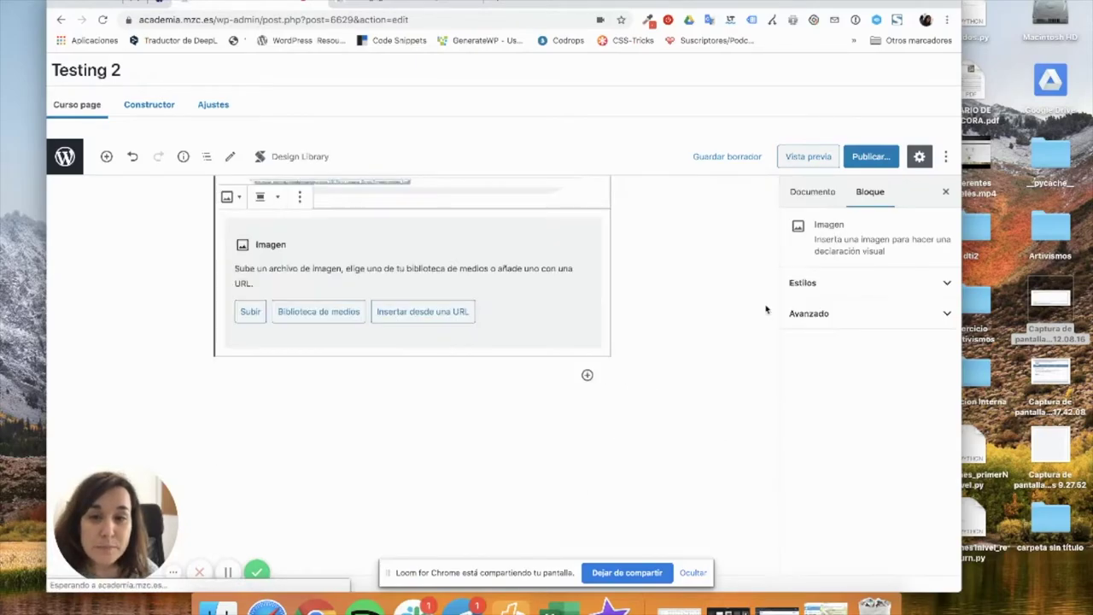
left_click(251, 313)
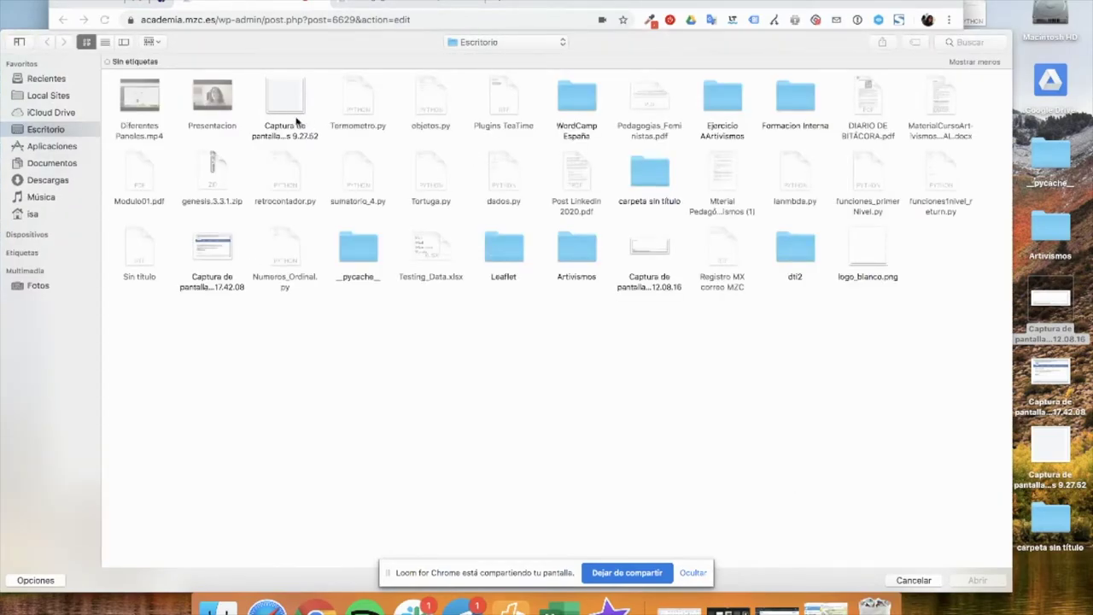
left_click(649, 252)
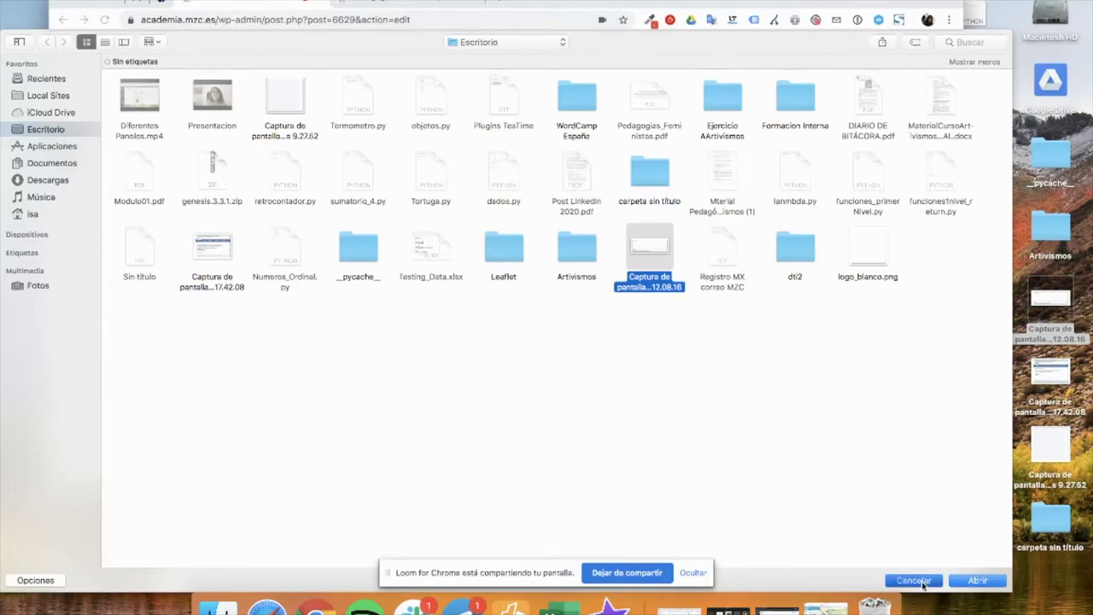
left_click(913, 579)
left_click(318, 311)
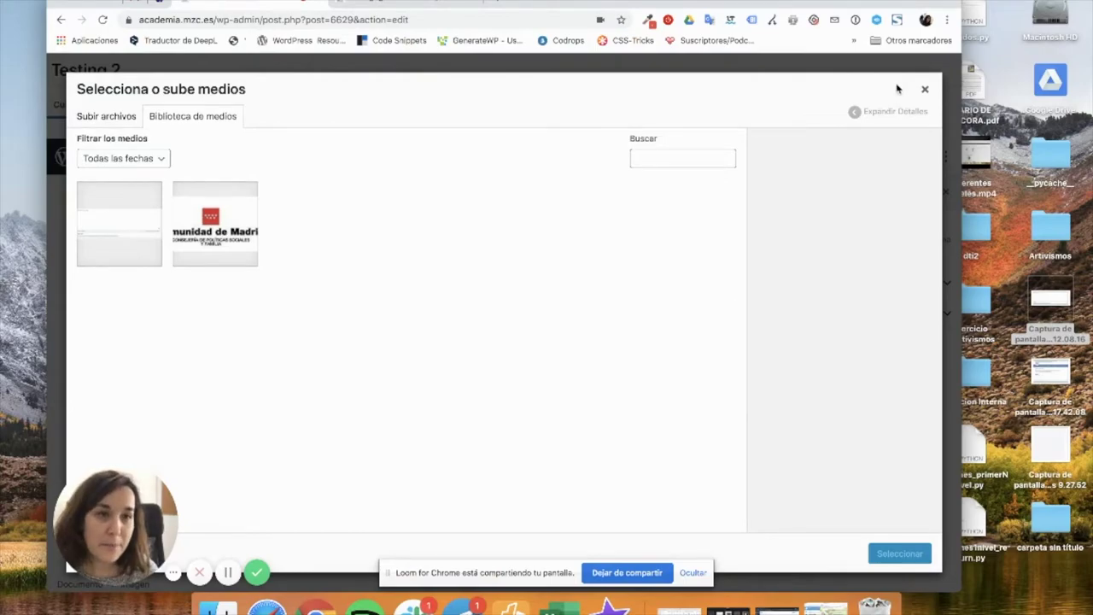
left_click(924, 89)
Change the first image's style from Redondeado to Por defecto.
left_click_drag(304, 198, 264, 198)
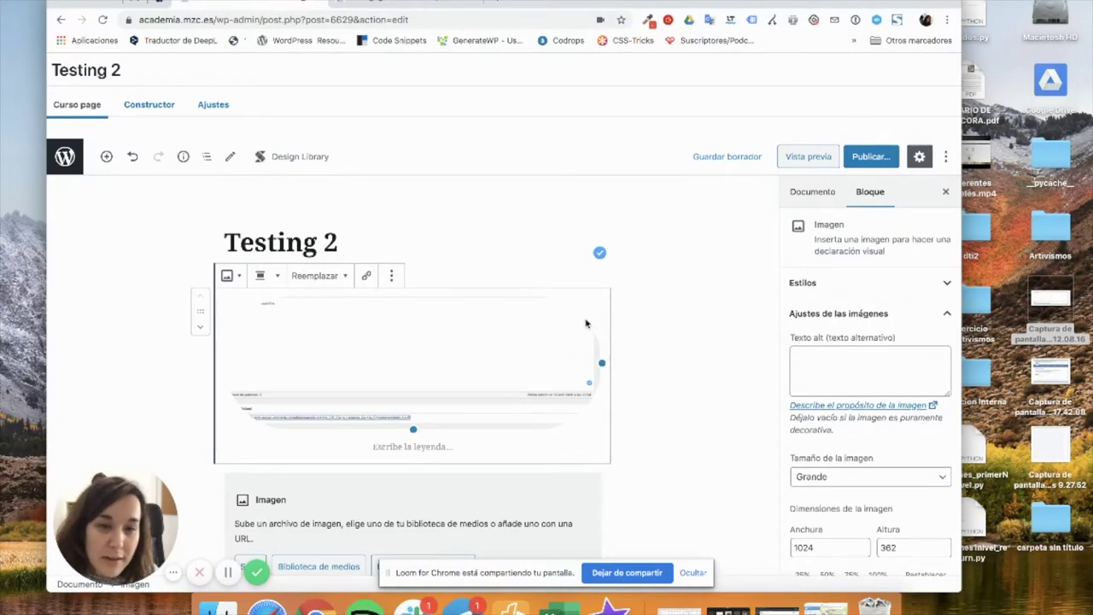
left_click(878, 282)
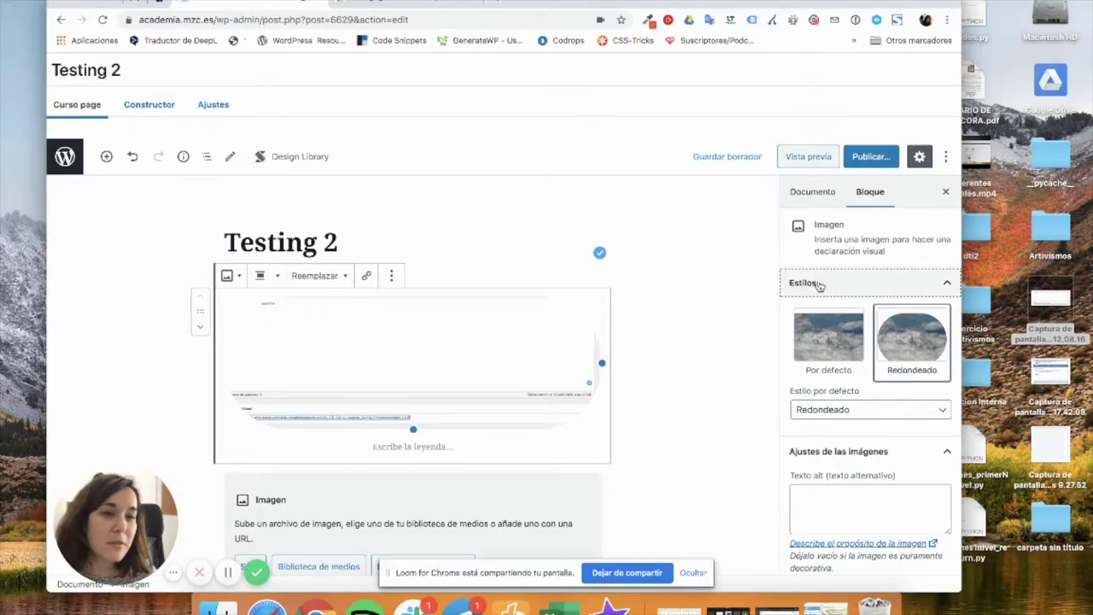
left_click(826, 361)
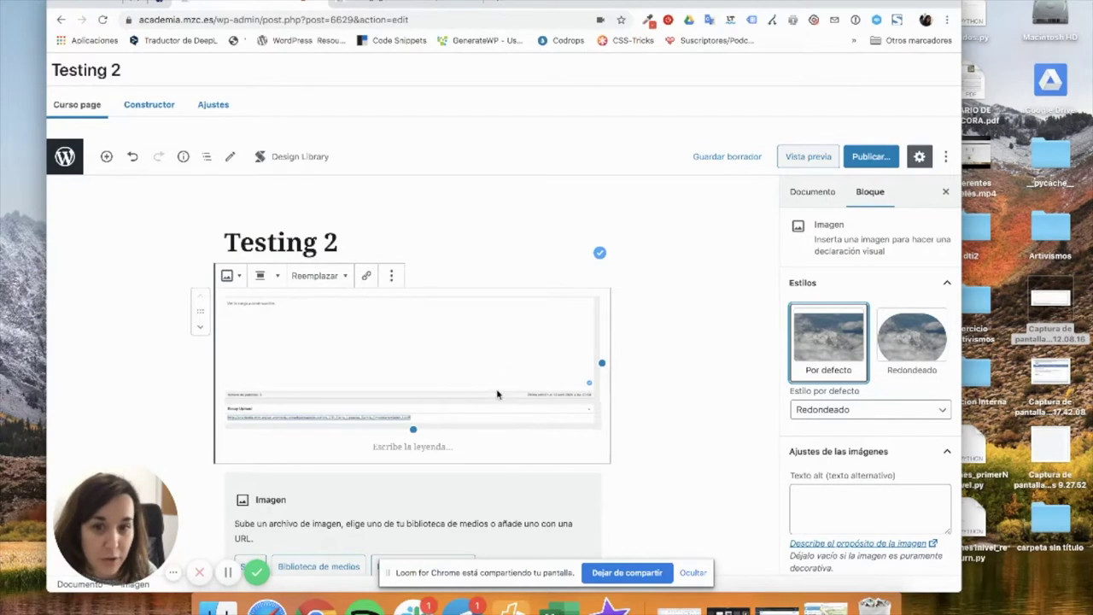
Delete the empty second Imagen block below the image.
scroll(498, 394, "down", 2)
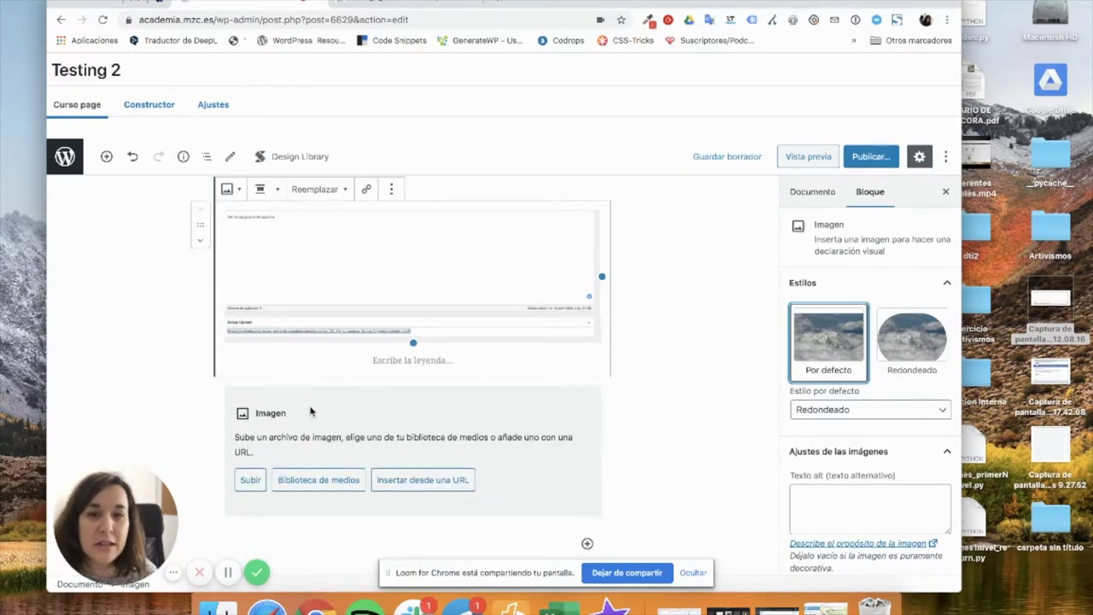
left_click(310, 411)
left_click(299, 345)
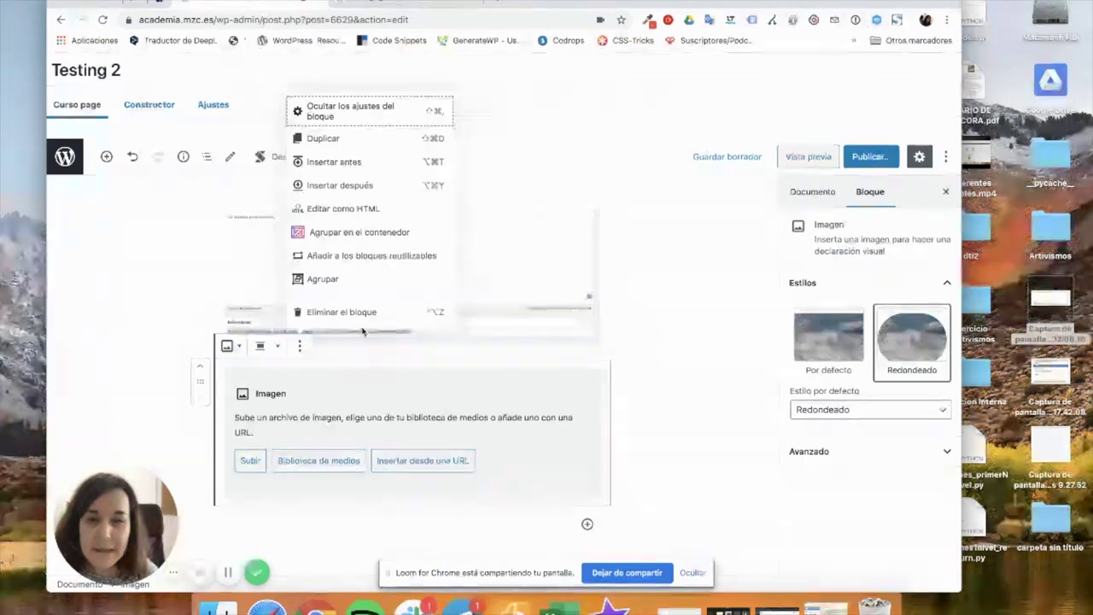
key("Return")
scroll(171, 359, "up", 2)
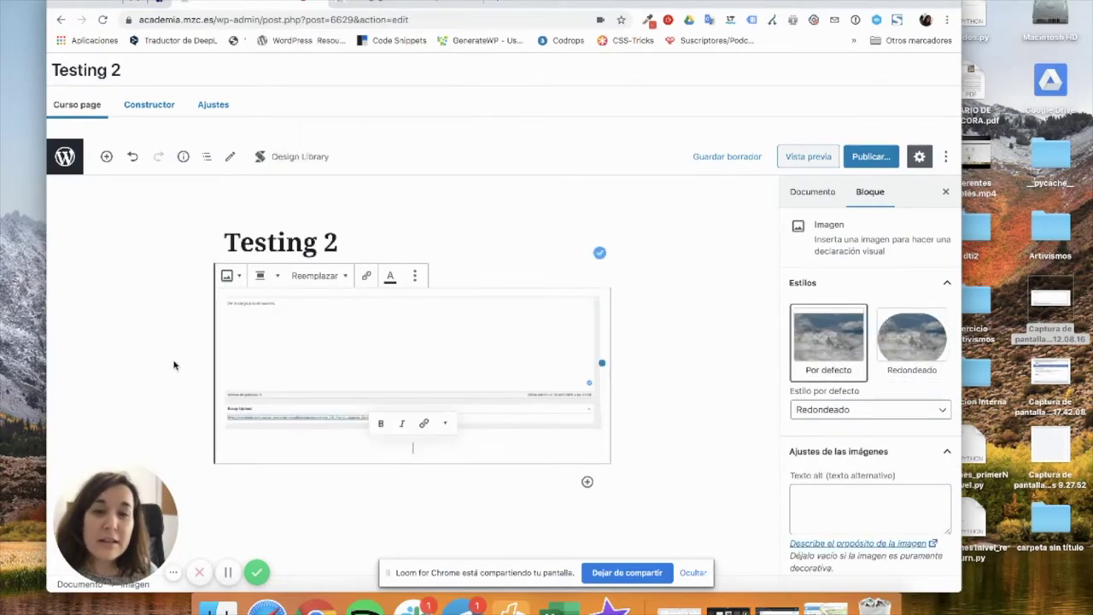
Check the heading below the banner on the published course and add an Encabezado block reading "Testing 2" below the draft's image.
left_click(403, 9)
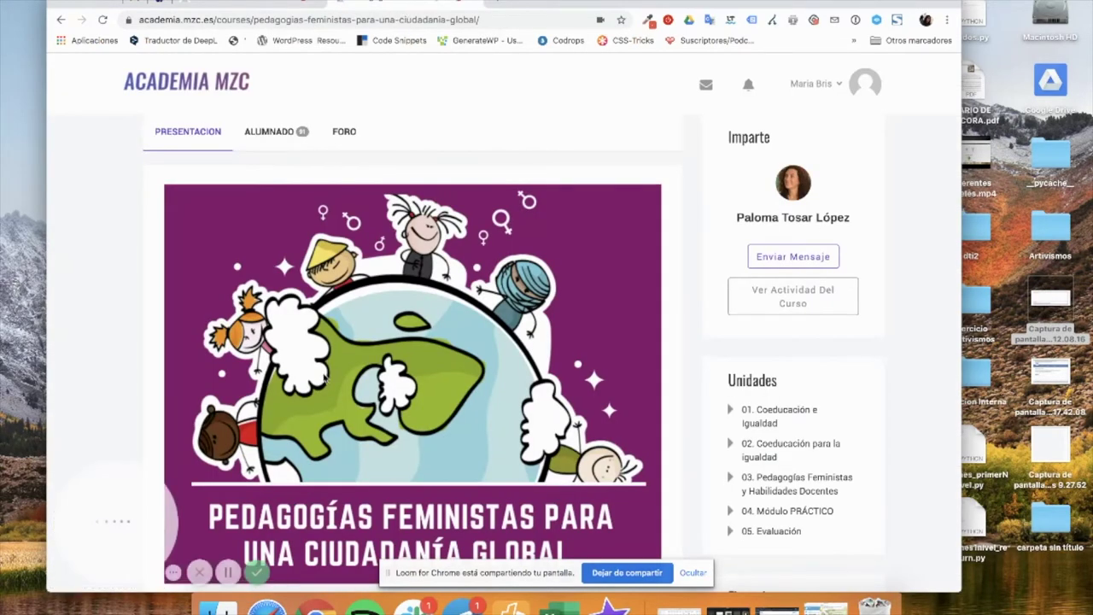
scroll(324, 375, "down", 5)
scroll(325, 376, "down", 3)
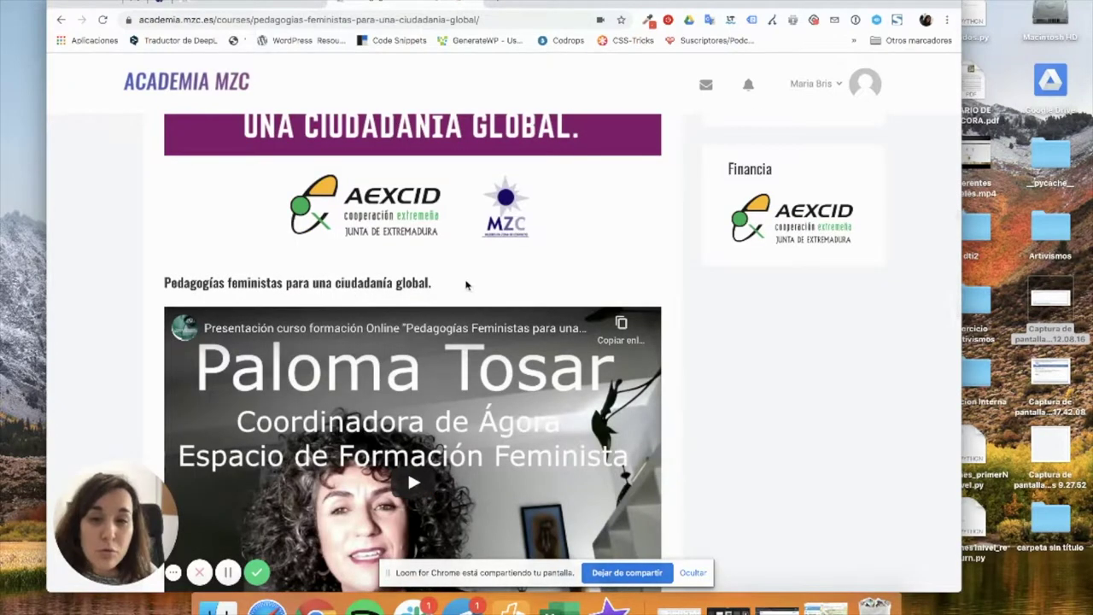
left_click_drag(469, 287, 157, 287)
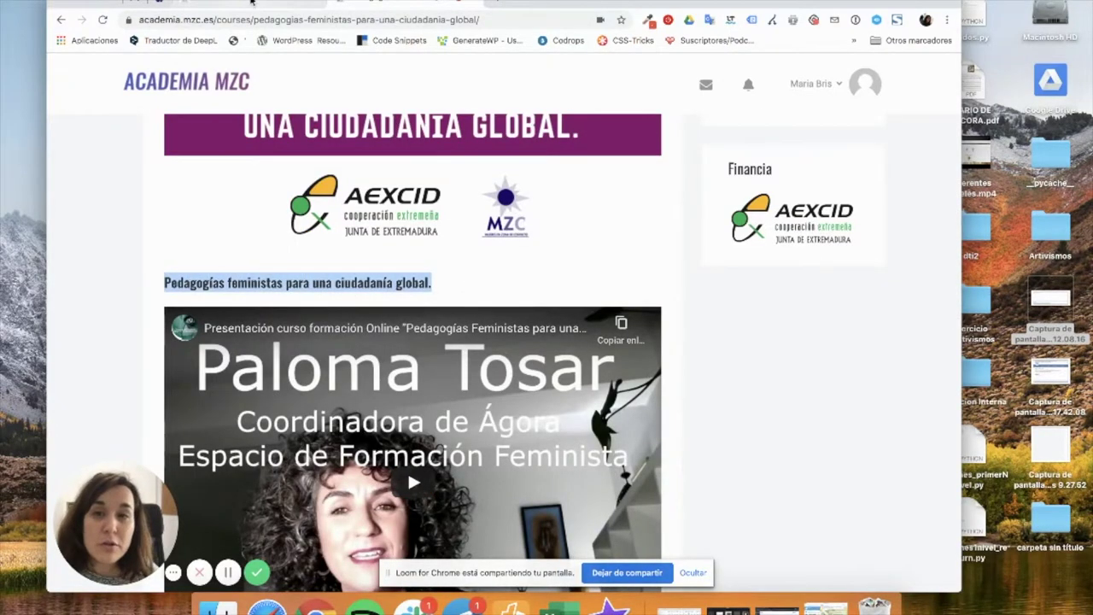
left_click(254, 5)
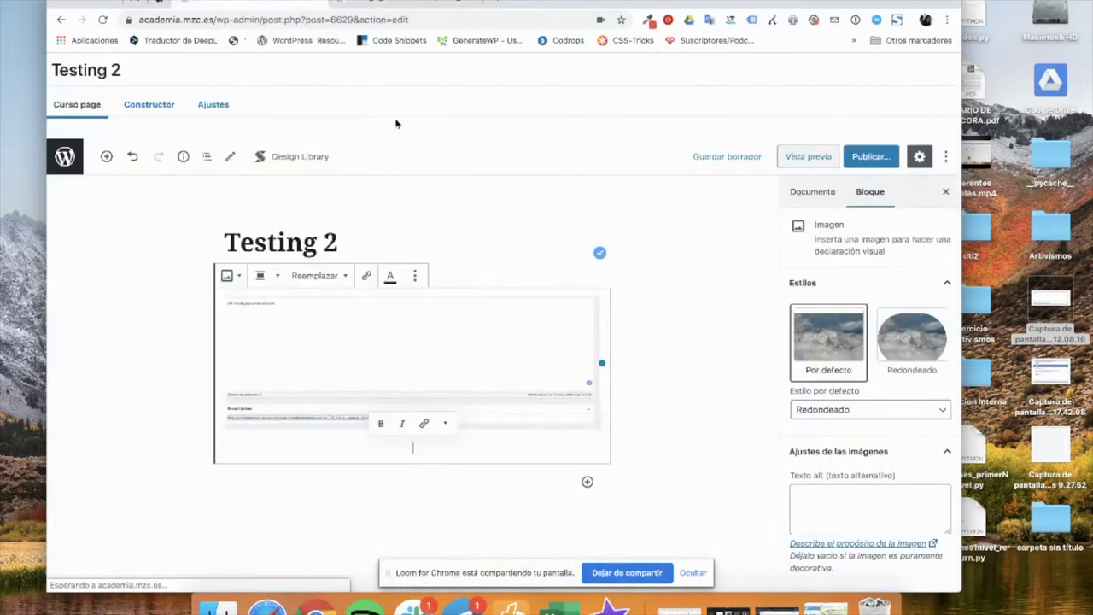
left_click(587, 482)
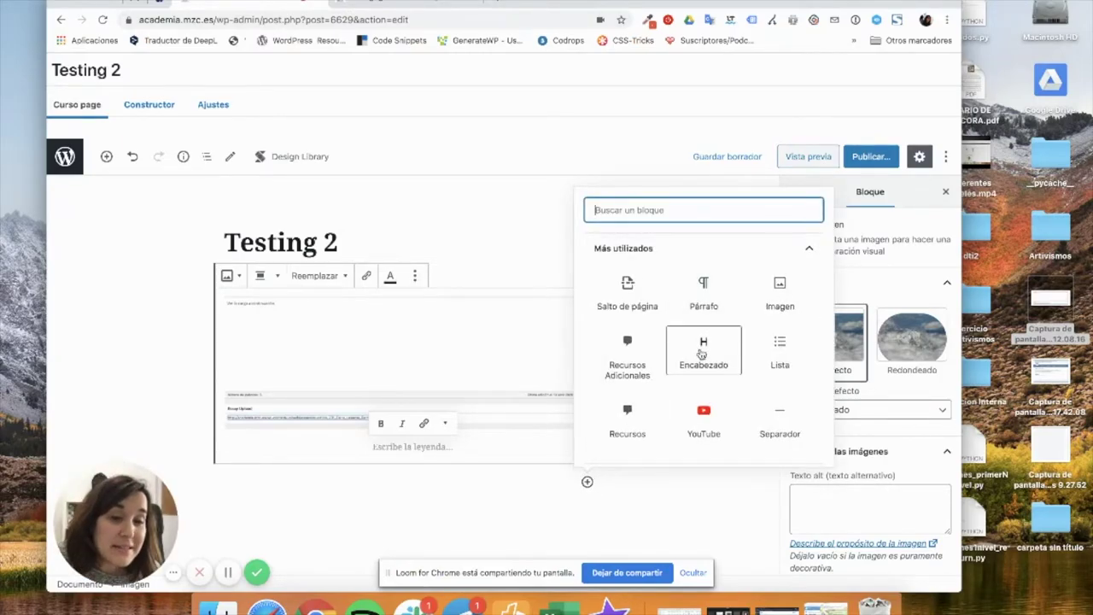
left_click(702, 352)
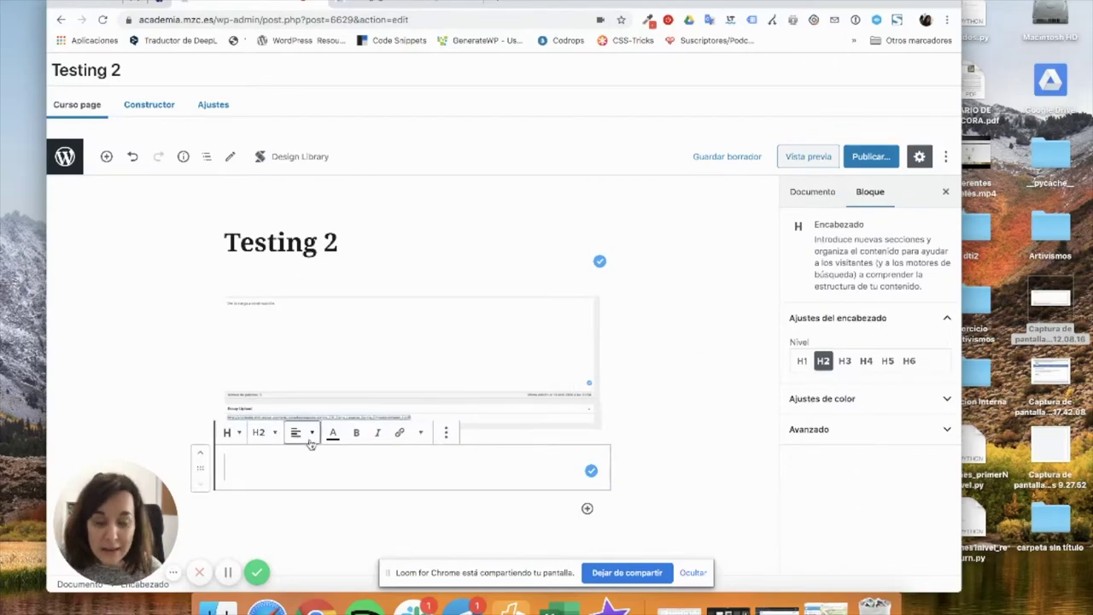
type("Testing")
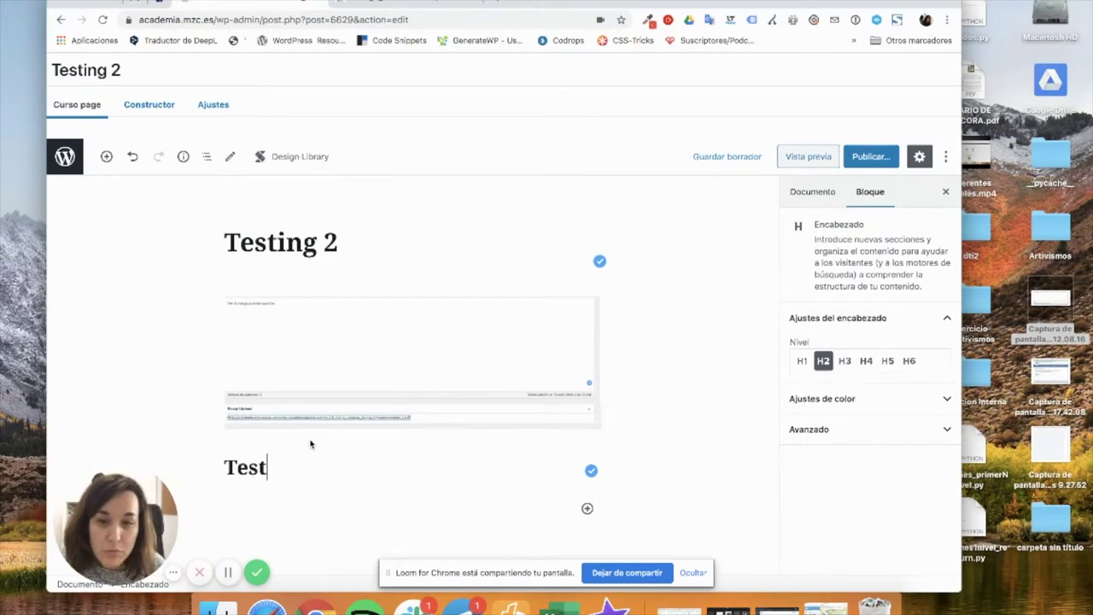
type(" 2")
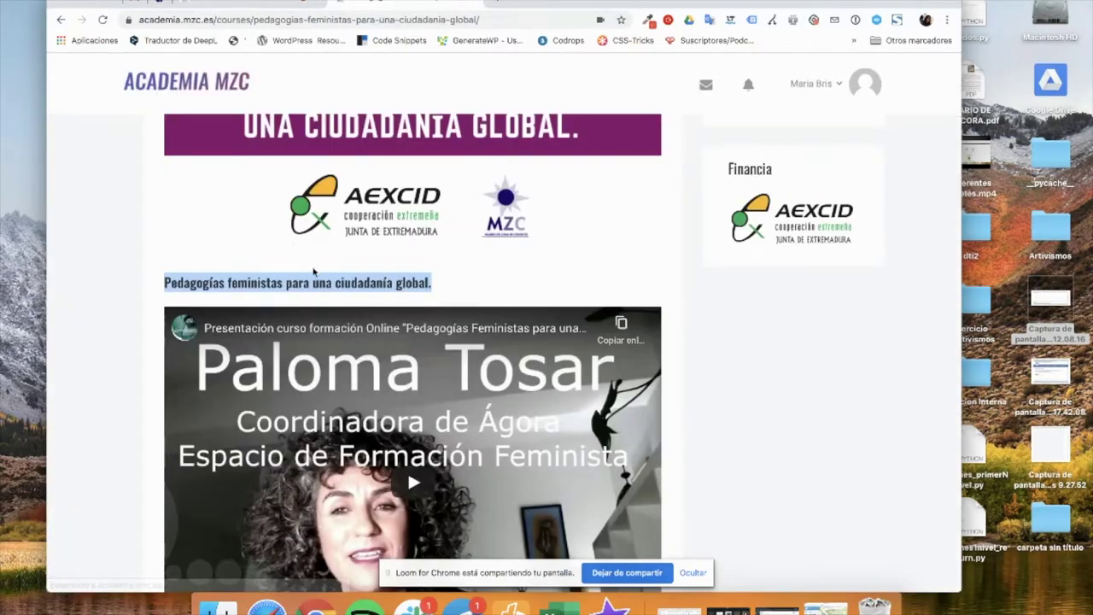
Check the video under the published course's heading and insert a YouTube block below the draft's "Testing 2" heading.
scroll(316, 274, "down", 3)
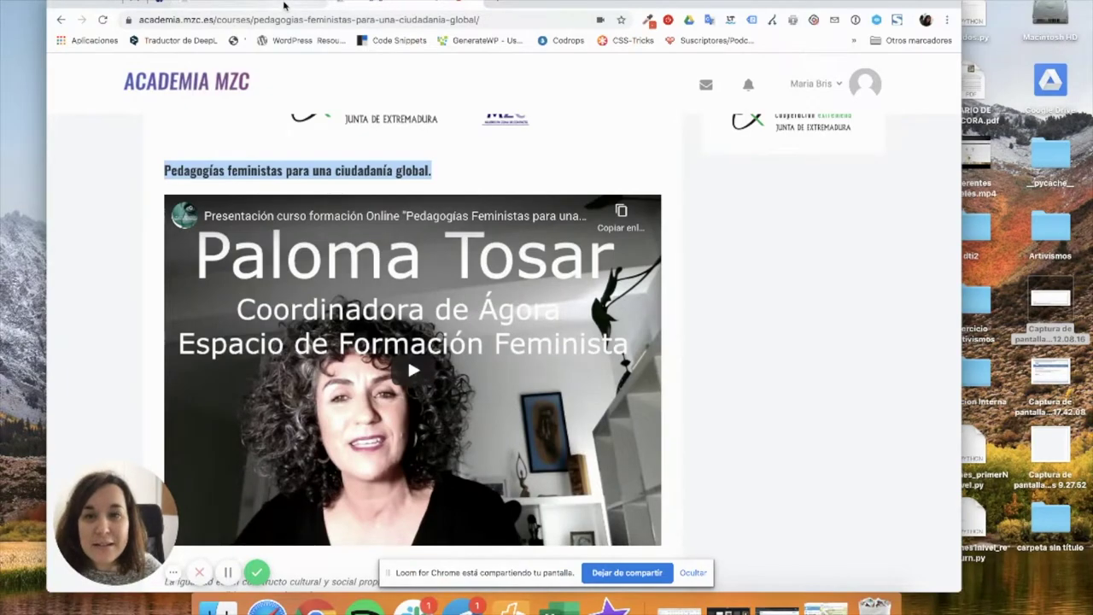
left_click(284, 6)
scroll(535, 395, "down", 2)
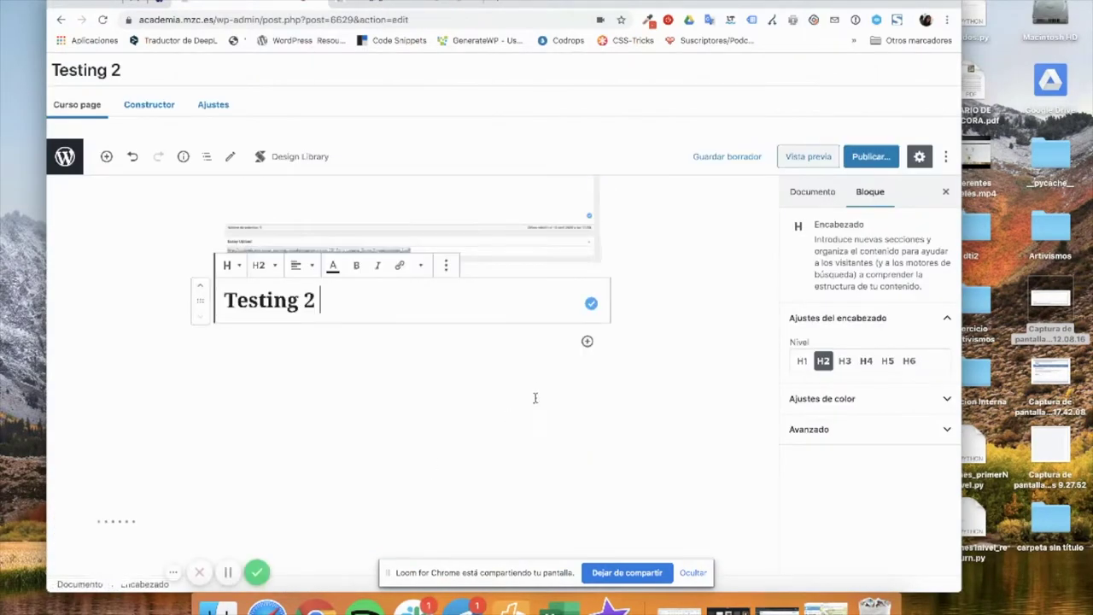
left_click(588, 342)
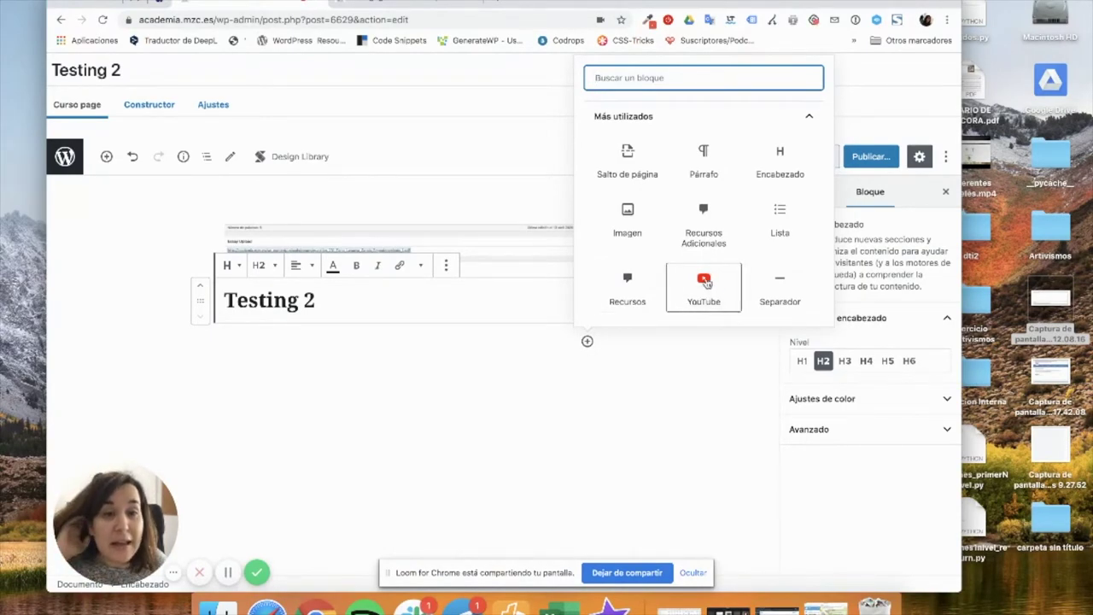
left_click(705, 283)
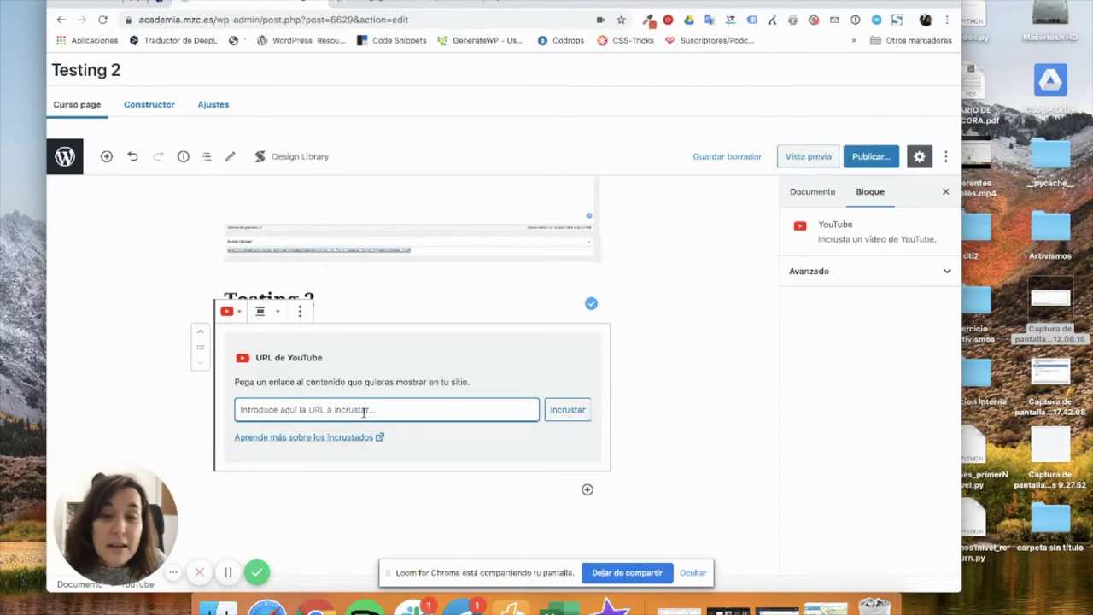
Copy the YouTube URL of the published course's presentation video, embed it in the YouTube block, and review the resulting page.
left_click(435, 5)
left_click(472, 223)
left_click(303, 19)
key("ctrl+c")
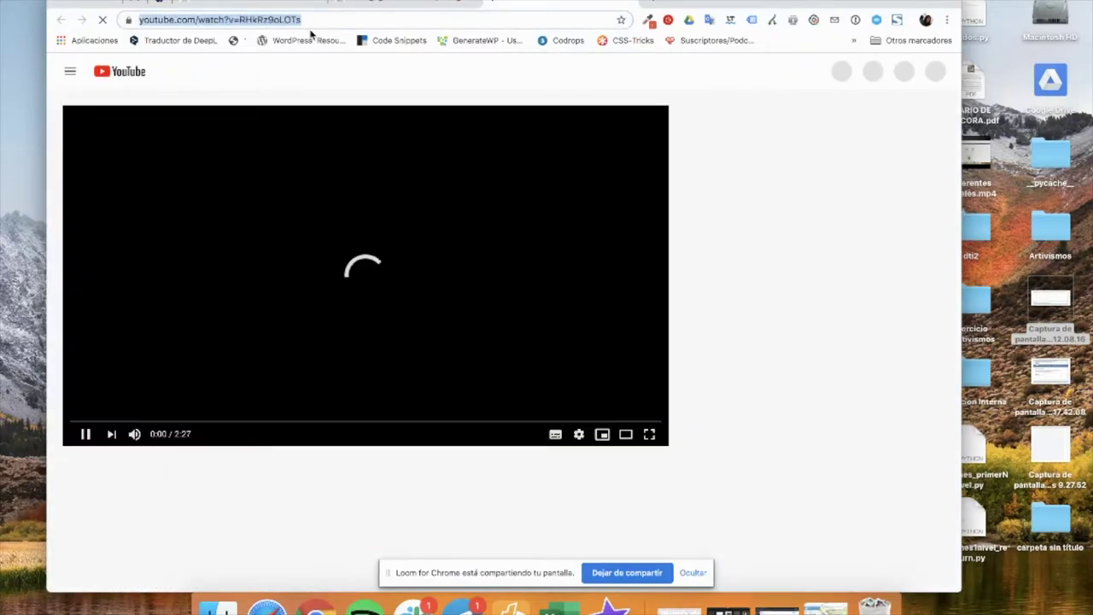
left_click(367, 4)
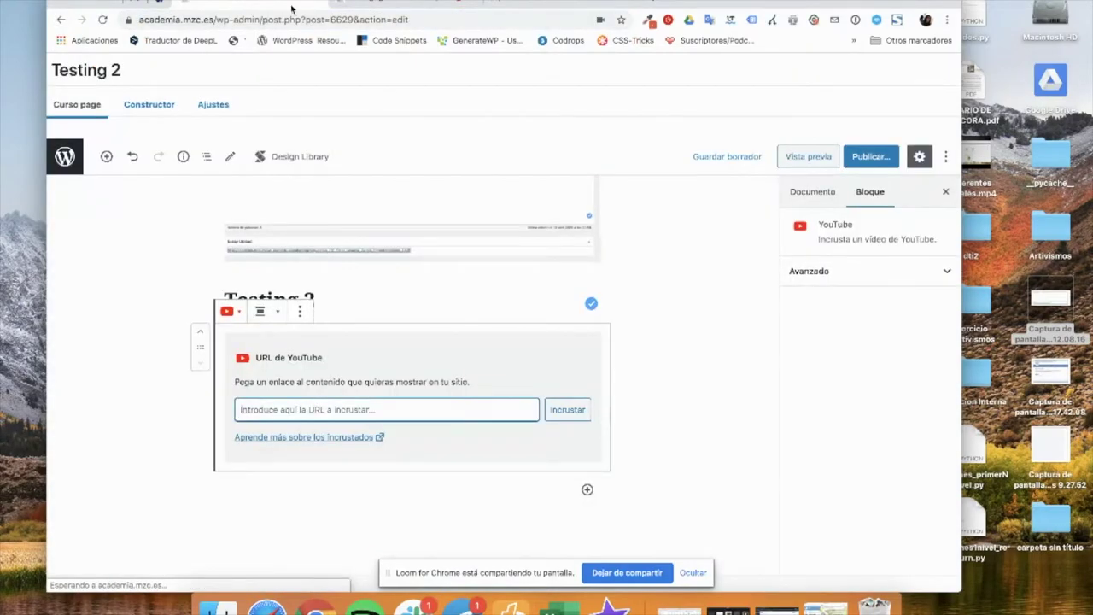
left_click(342, 409)
key("ctrl+v")
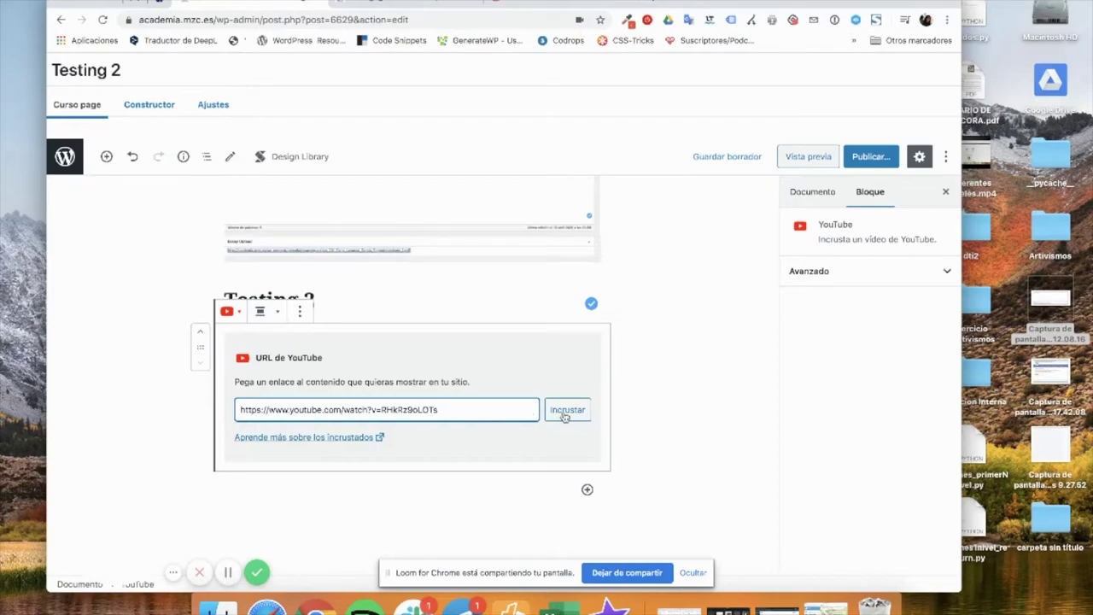
left_click(567, 411)
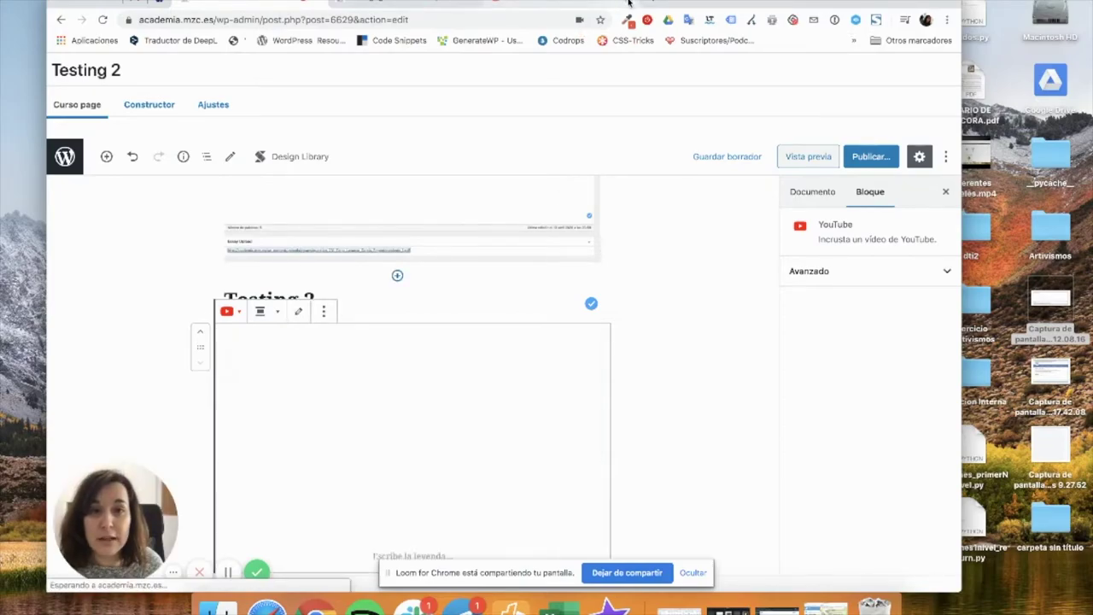
scroll(672, 295, "down", 2)
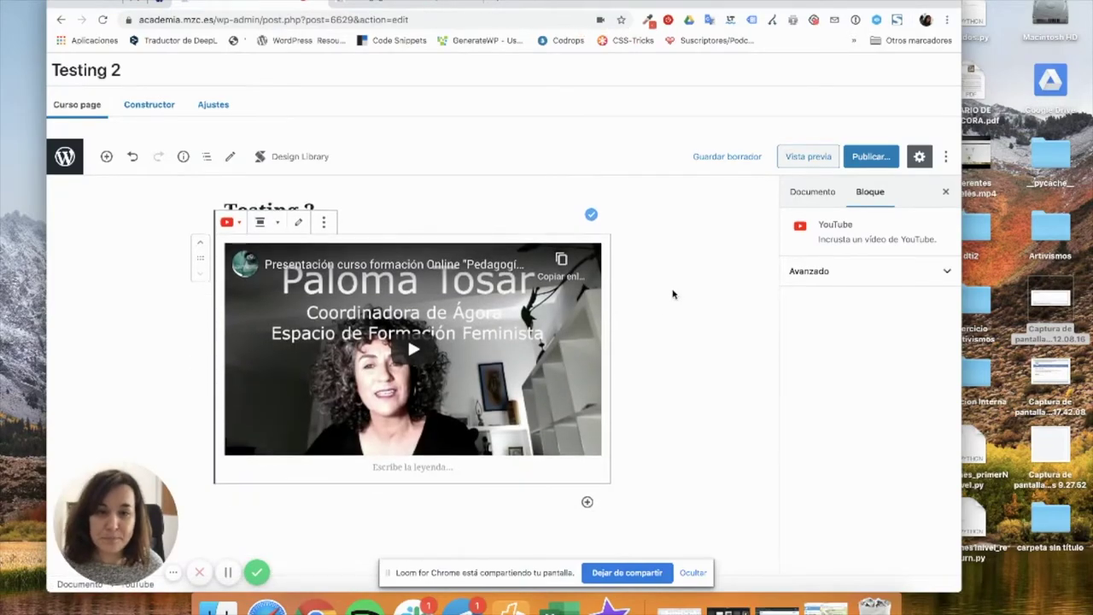
left_click(675, 312)
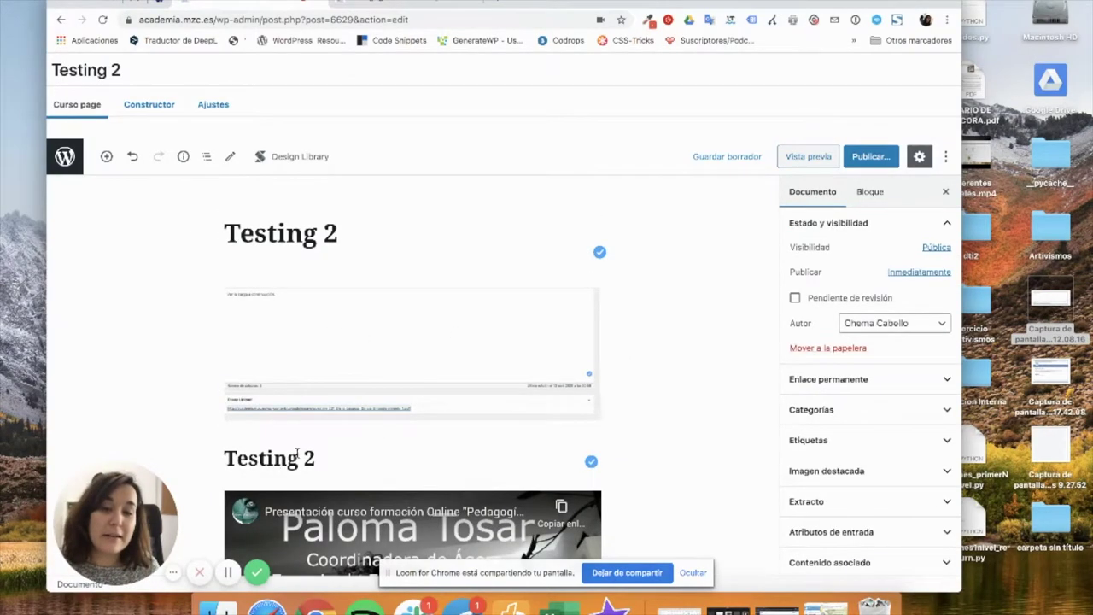
scroll(303, 451, "down", 5)
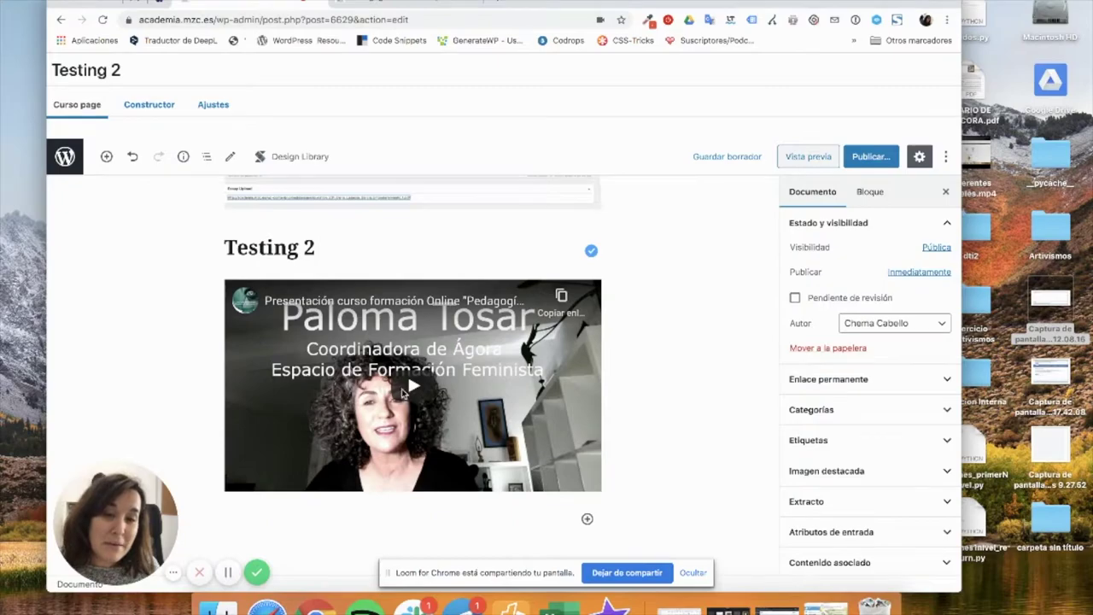
scroll(407, 393, "down", 2)
Check the introductory quote below the video on the published course and insert an empty Párrafo block below the embedded video.
left_click(417, 4)
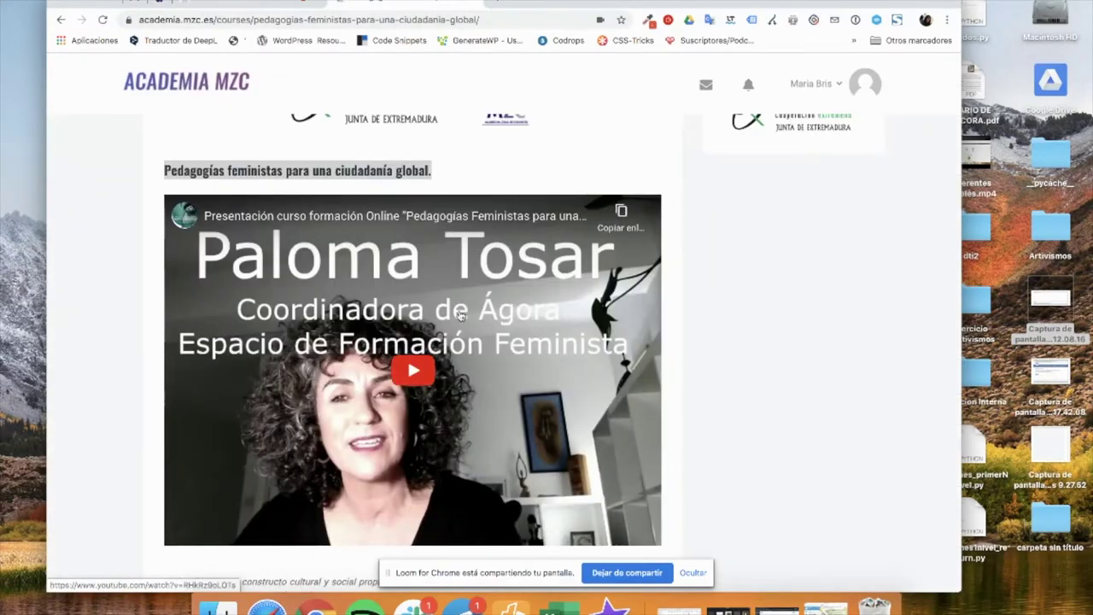
scroll(460, 311, "down", 5)
left_click_drag(339, 293, 168, 267)
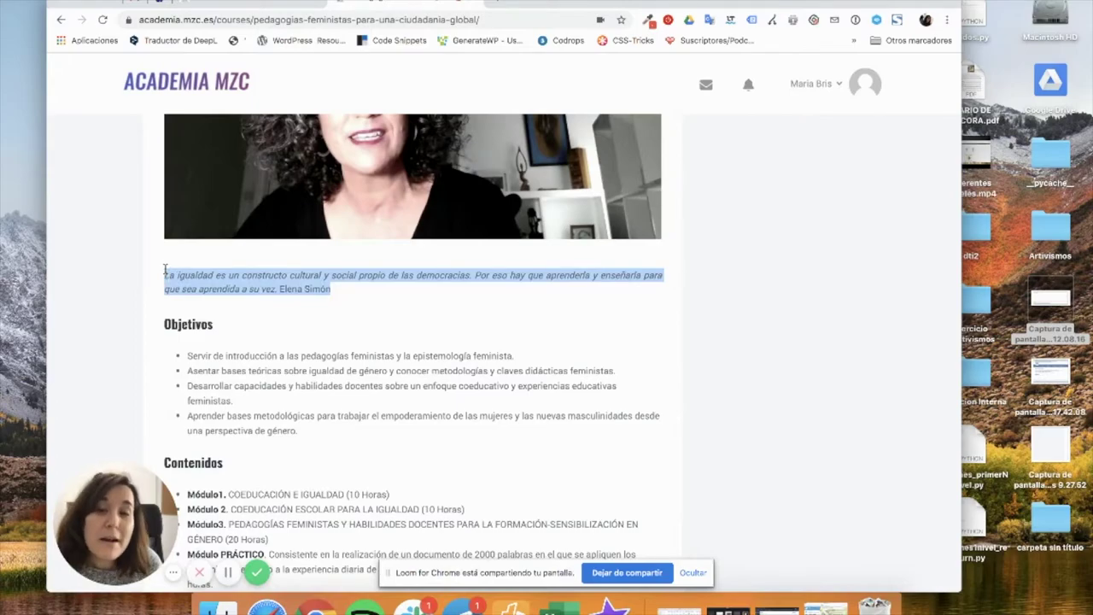
left_click(247, 4)
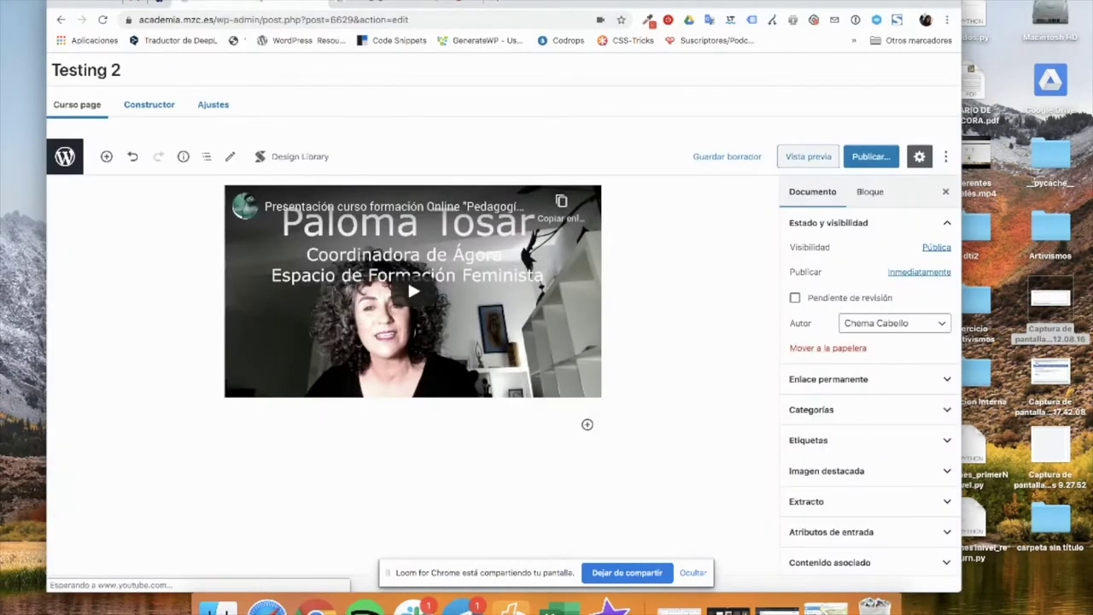
left_click(586, 425)
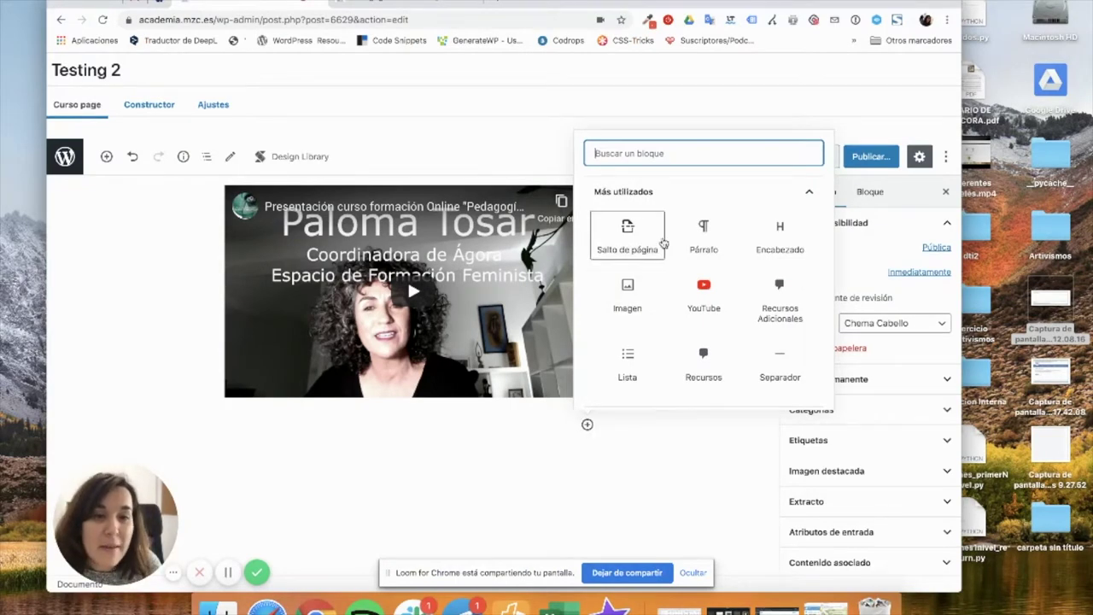
scroll(675, 285, "down", 1)
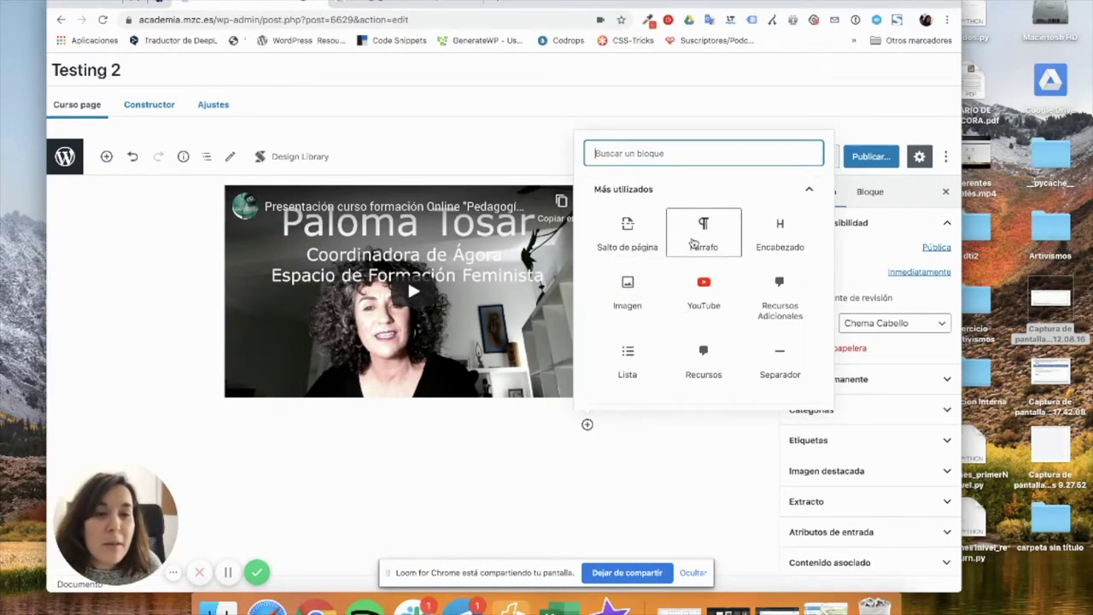
left_click(710, 240)
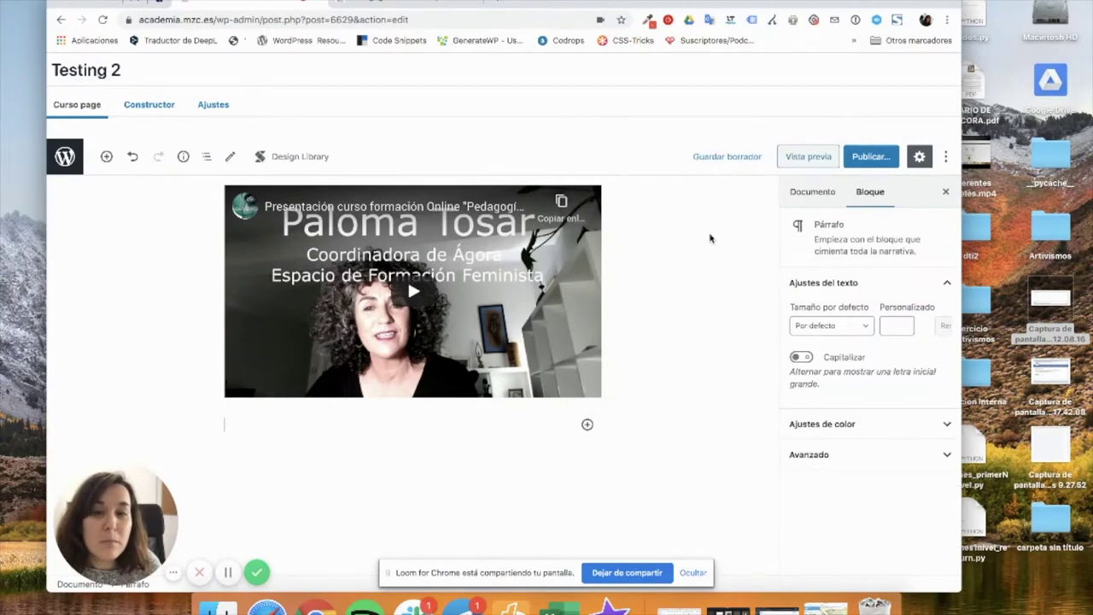
Fill the empty Párrafo block below the video with the published course's italic introductory quote about equality and its author's name.
type(". Elena Simón")
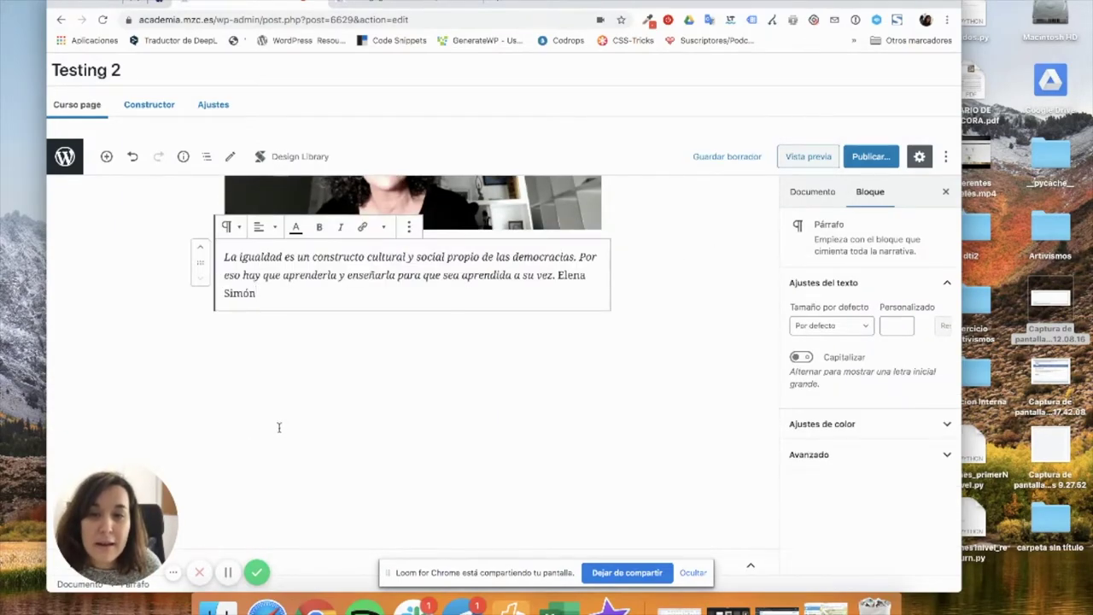
scroll(275, 425, "up", 2)
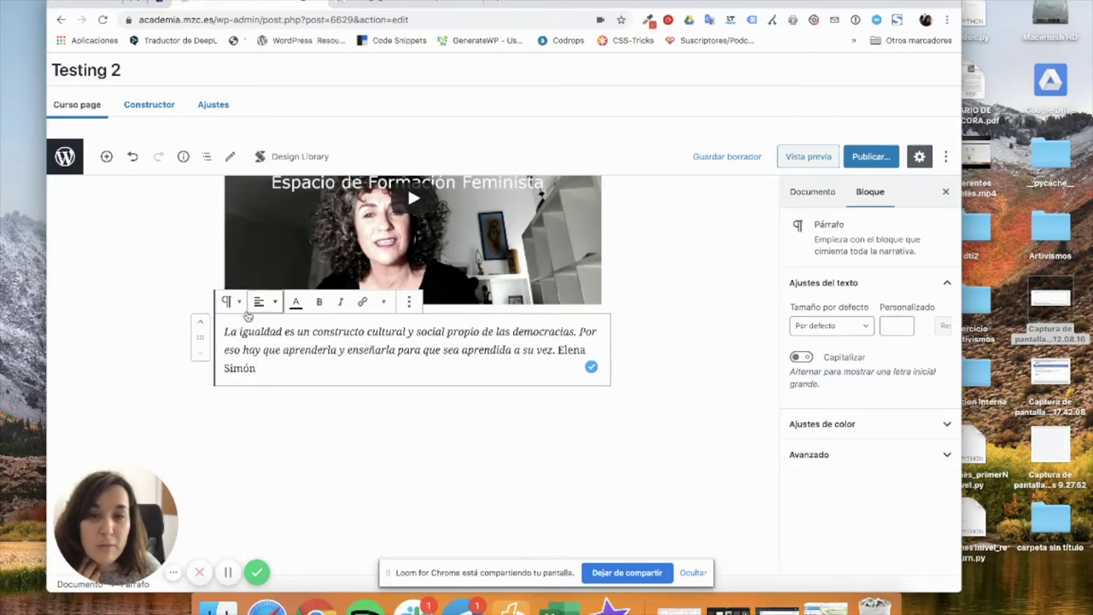
Examine the text alignment, link and additional formatting options available for the quote paragraph.
left_click_drag(259, 368, 226, 340)
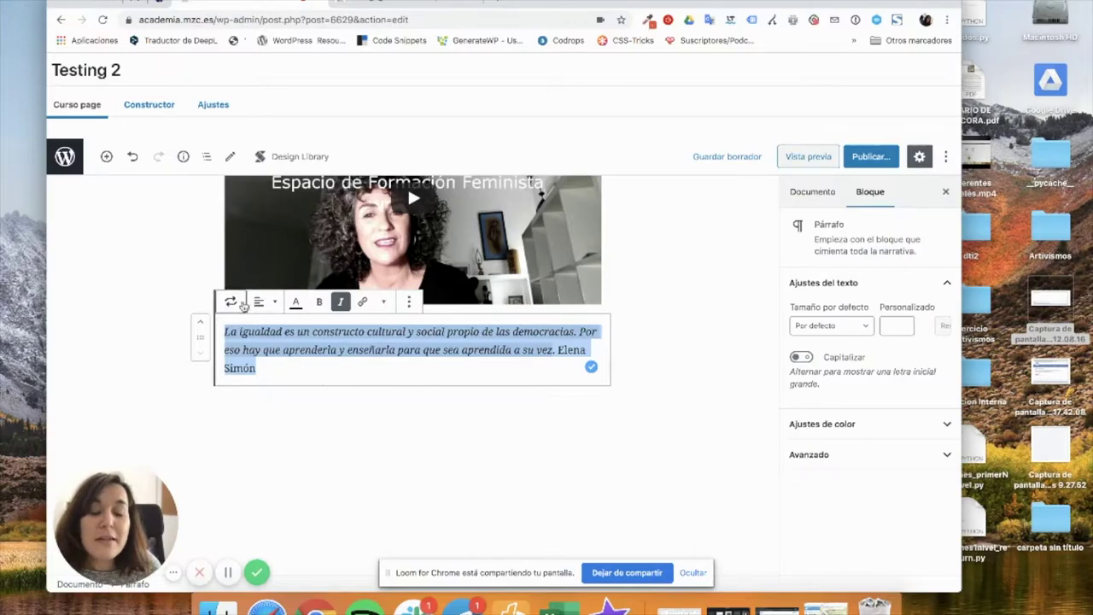
left_click(270, 306)
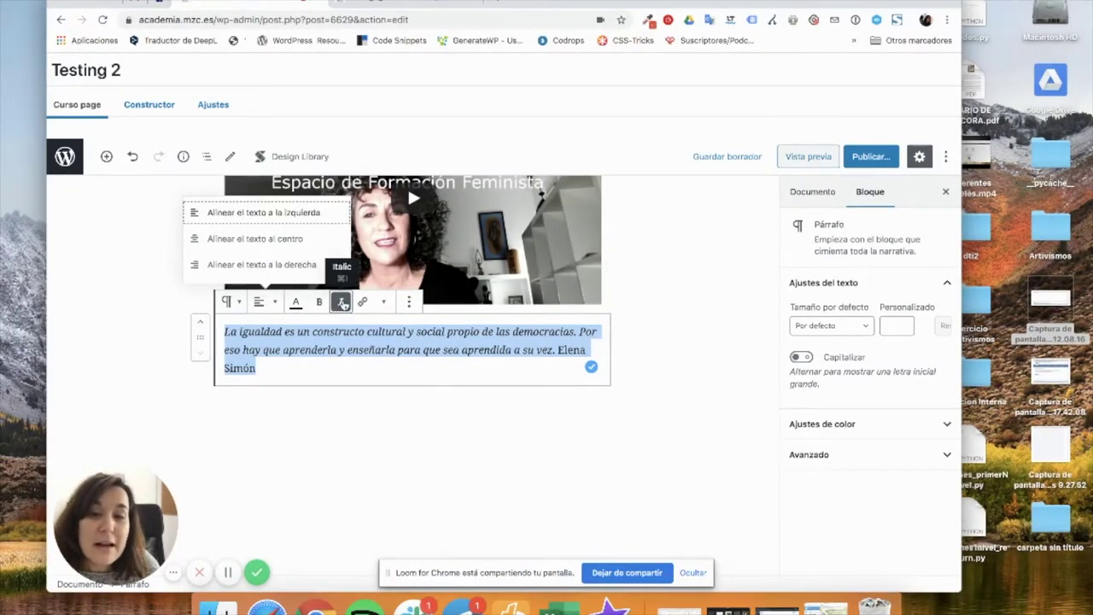
left_click(271, 369)
left_click_drag(257, 368, 556, 350)
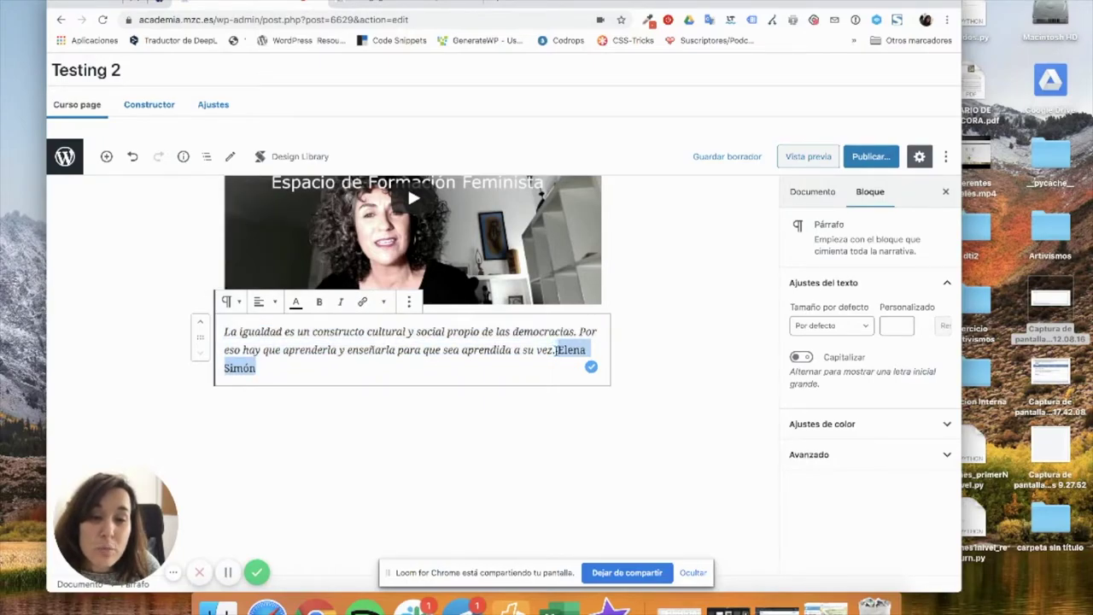
left_click(364, 303)
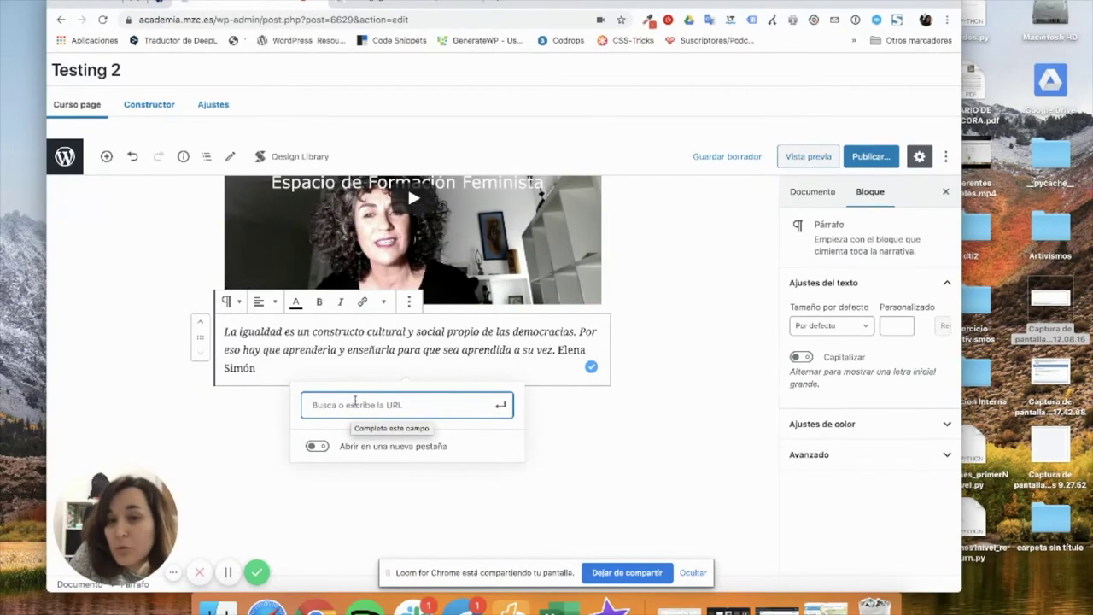
left_click(383, 301)
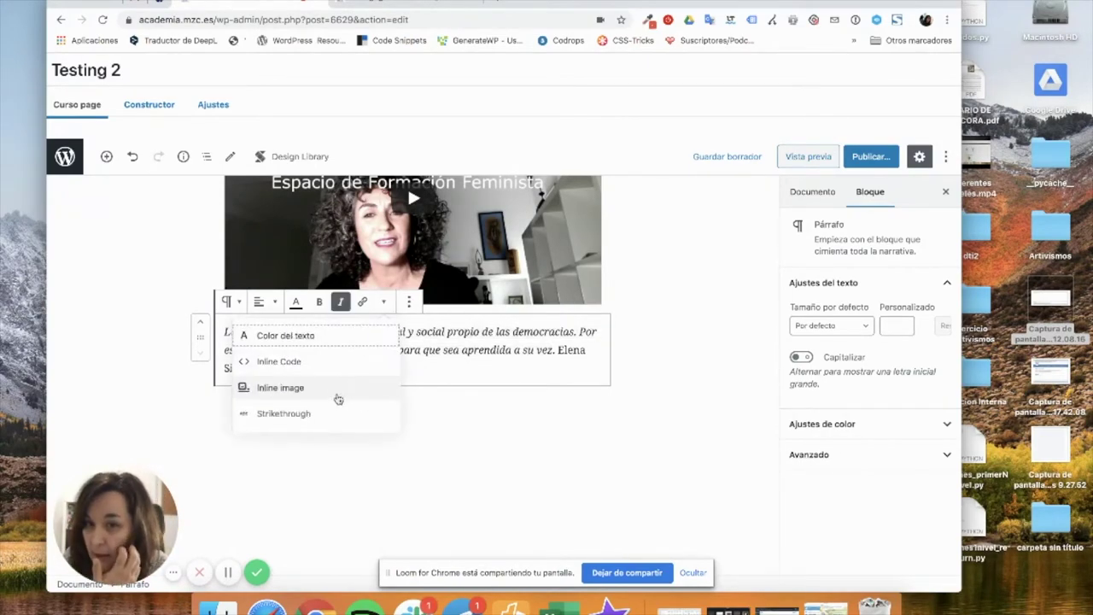
left_click(459, 362)
left_click_drag(259, 368, 224, 333)
left_click(169, 398)
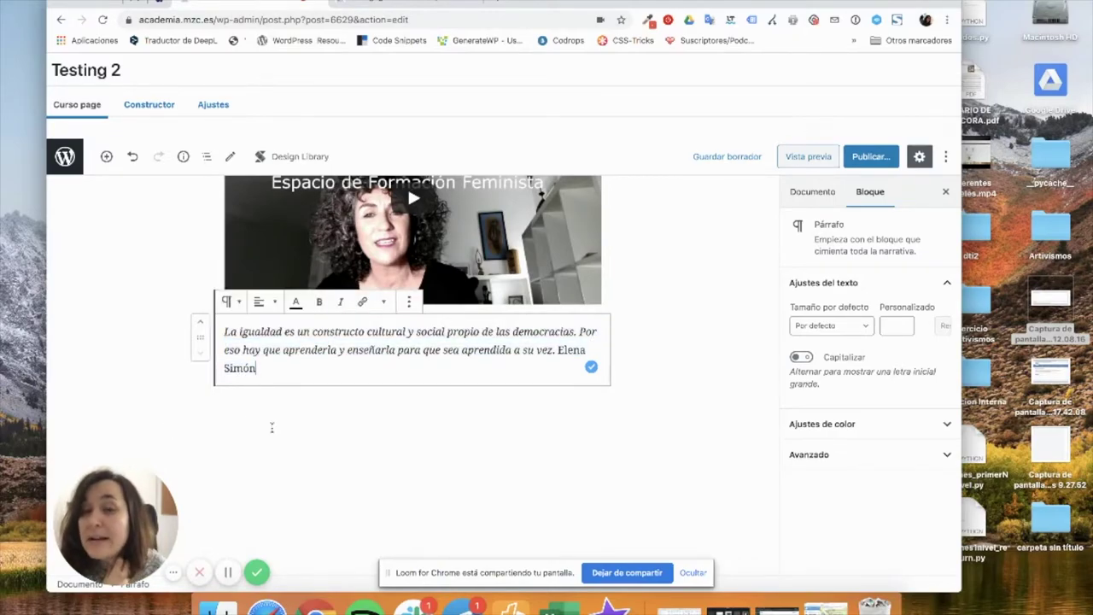
Try the Medio text size on the quote paragraph, and switch its Capitalizar large-initial option on and off.
scroll(261, 423, "up", 3)
scroll(232, 446, "down", 1)
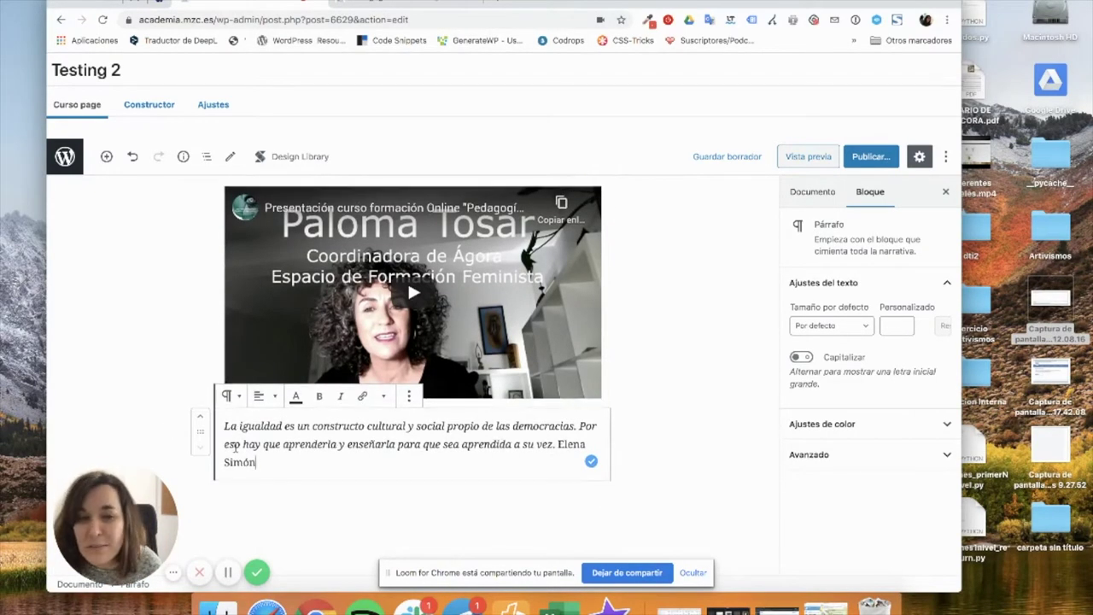
left_click_drag(250, 461, 213, 431)
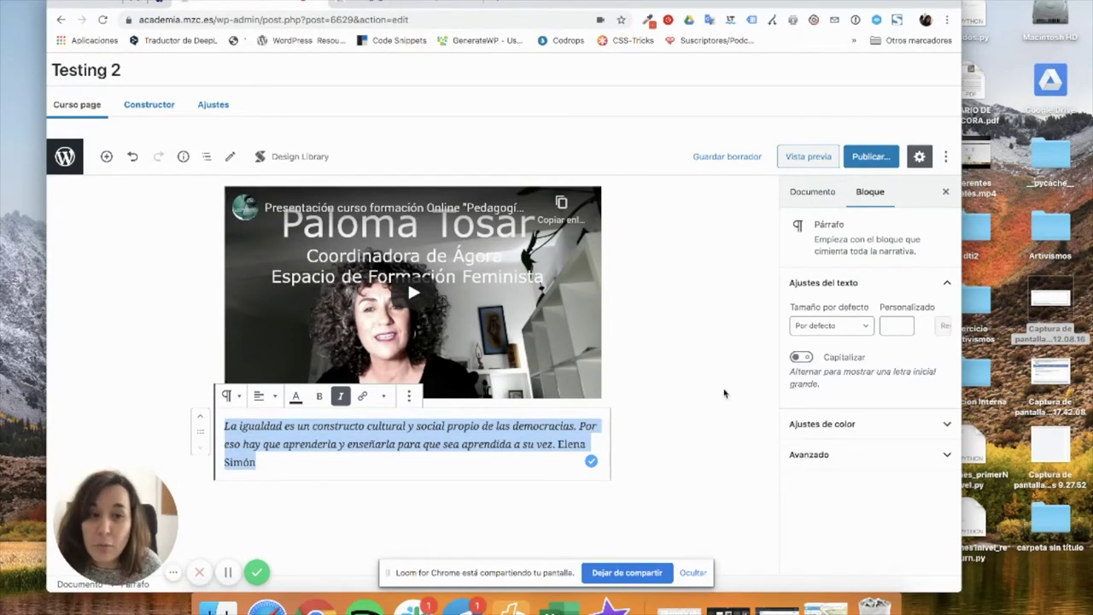
left_click(857, 326)
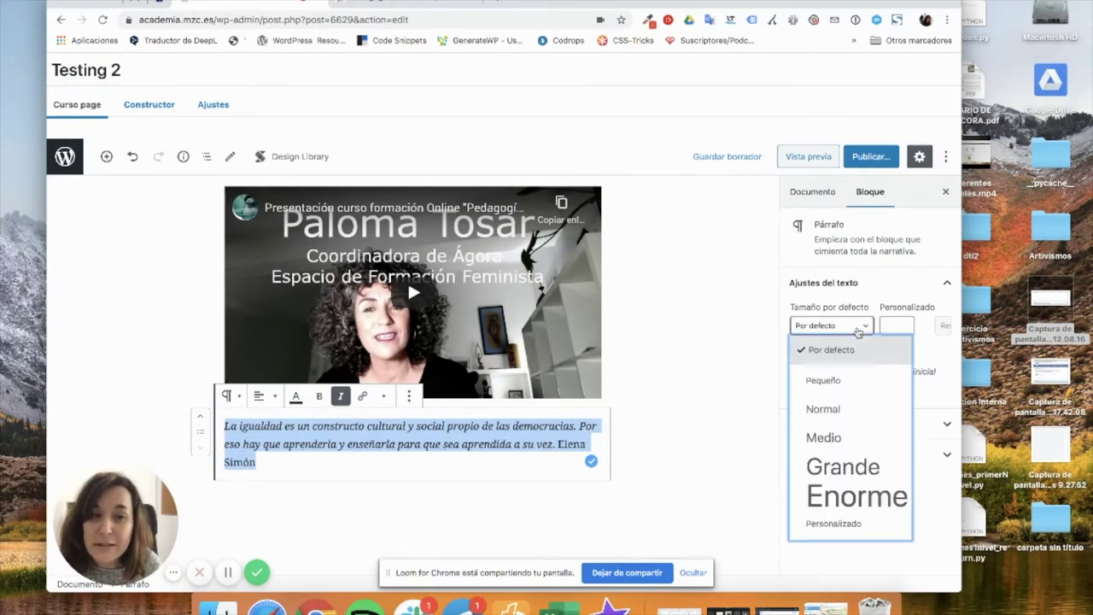
left_click(841, 437)
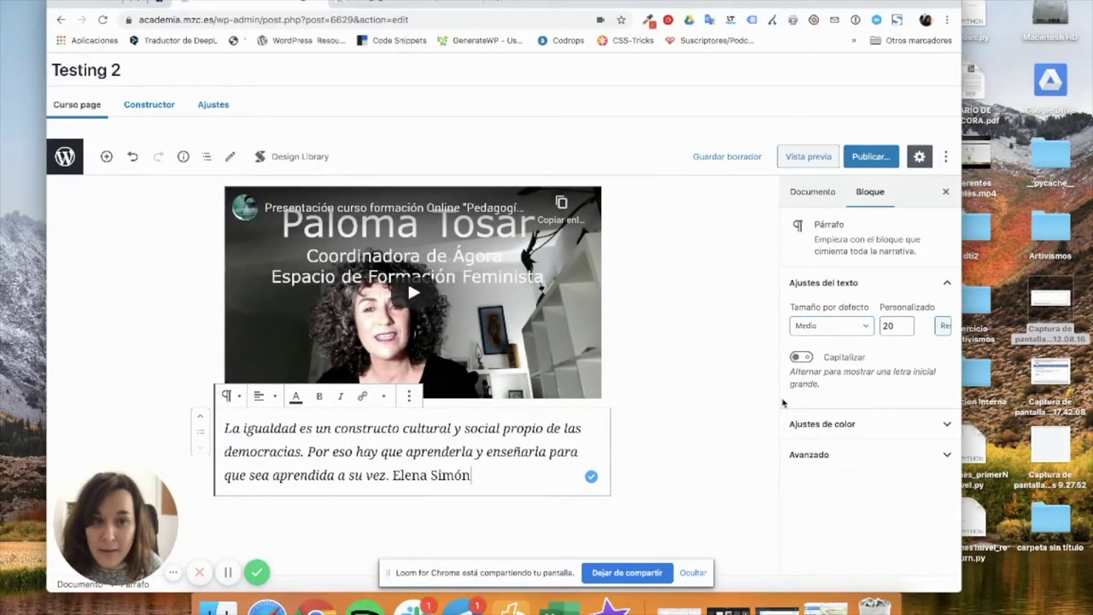
left_click(801, 357)
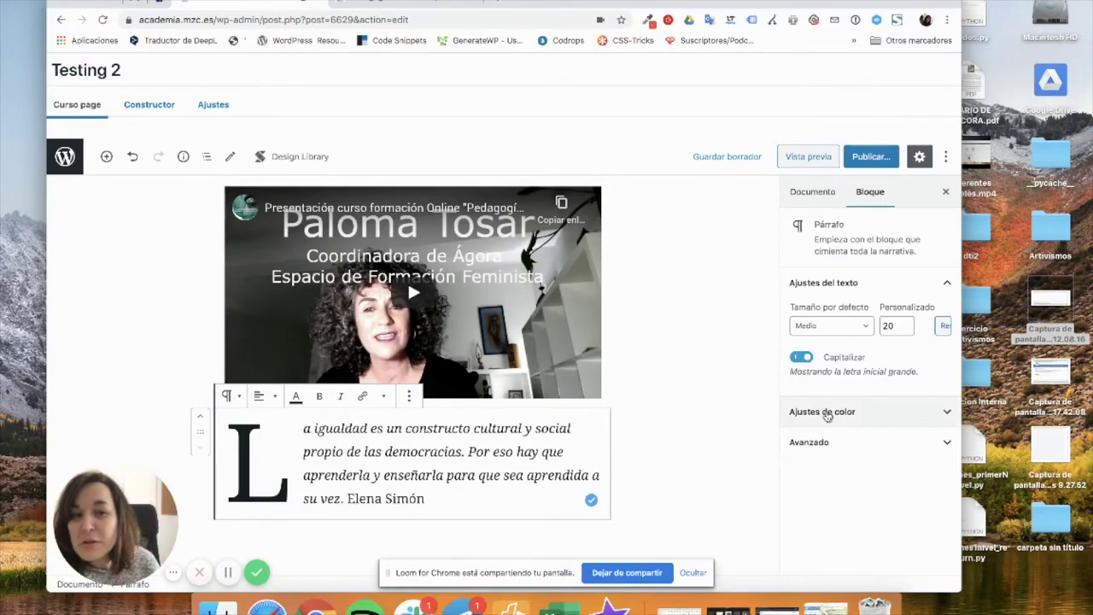
left_click(803, 358)
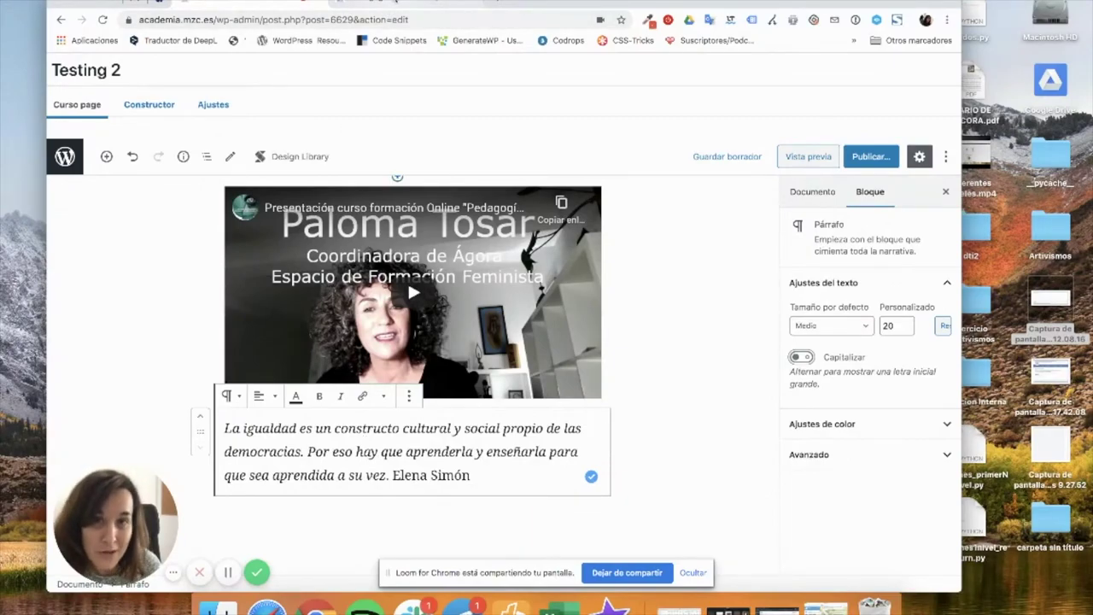
Check the sections that follow the quote on the published course, including the text with a coloured background.
left_click(395, 4)
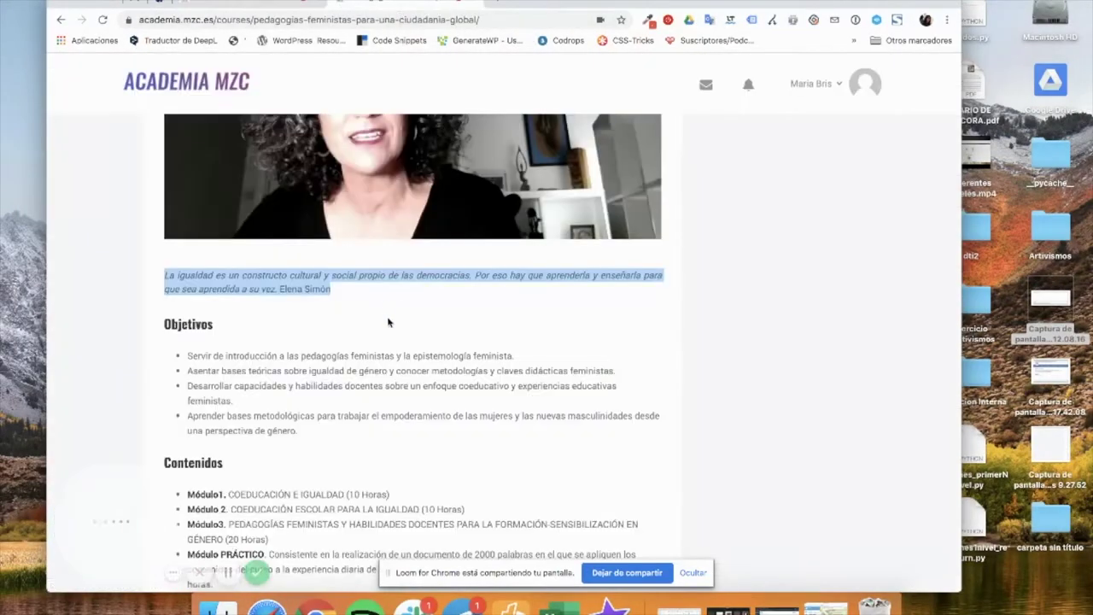
scroll(397, 321, "down", 3)
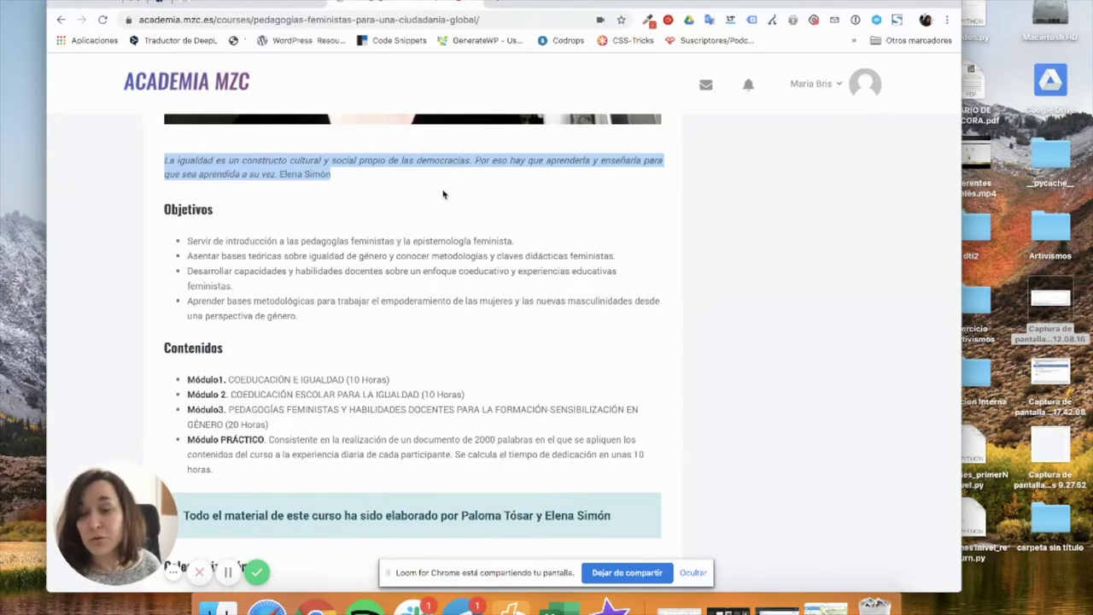
left_click(277, 7)
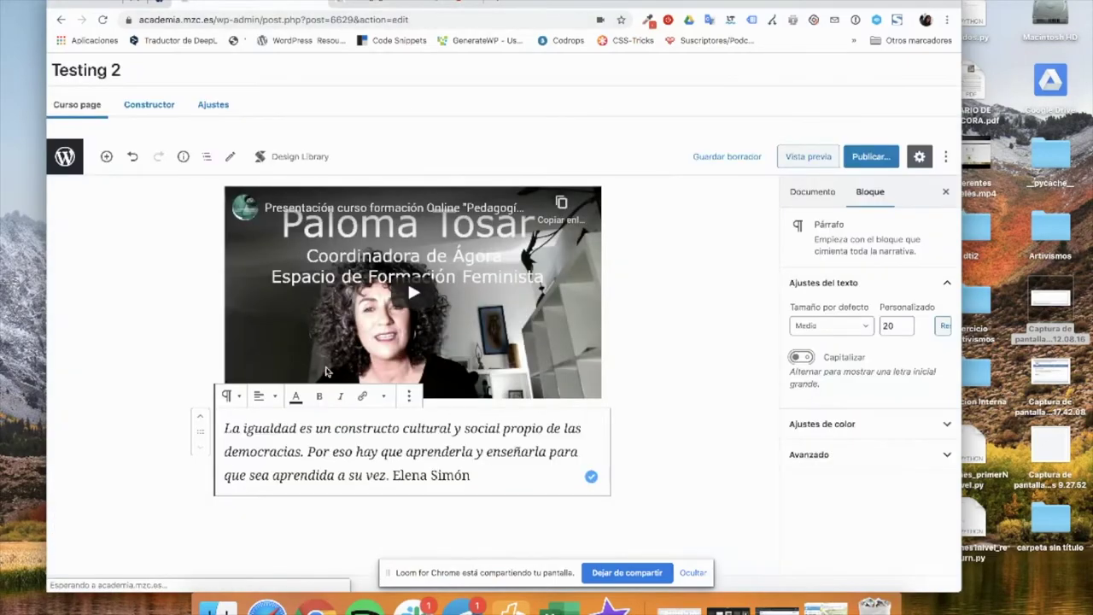
Try a red background colour on the quote paragraph and clear it again.
triple_click(485, 468)
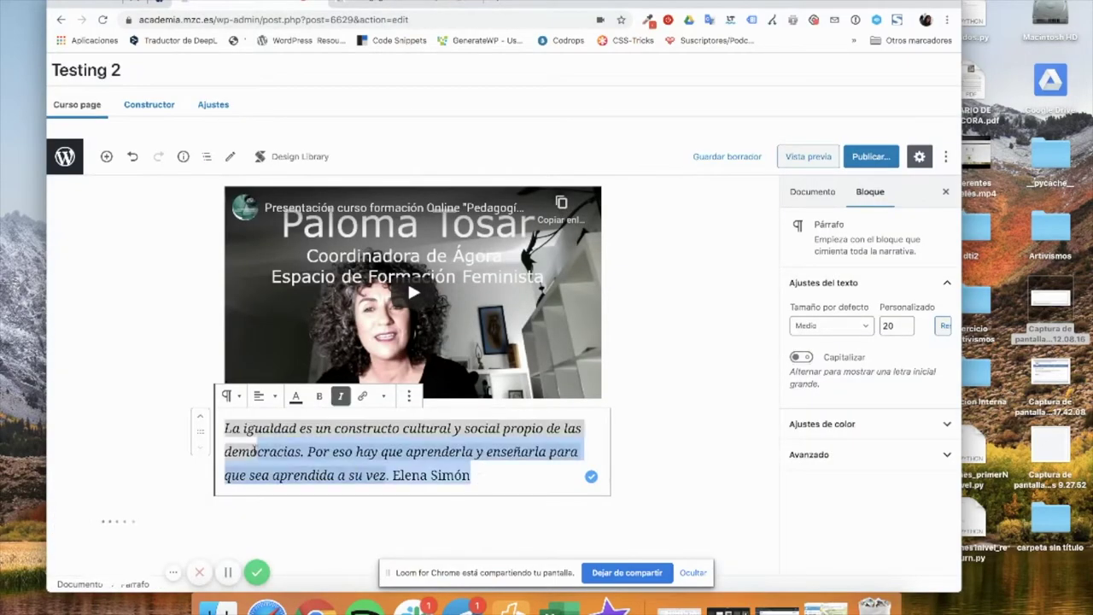
left_click(861, 427)
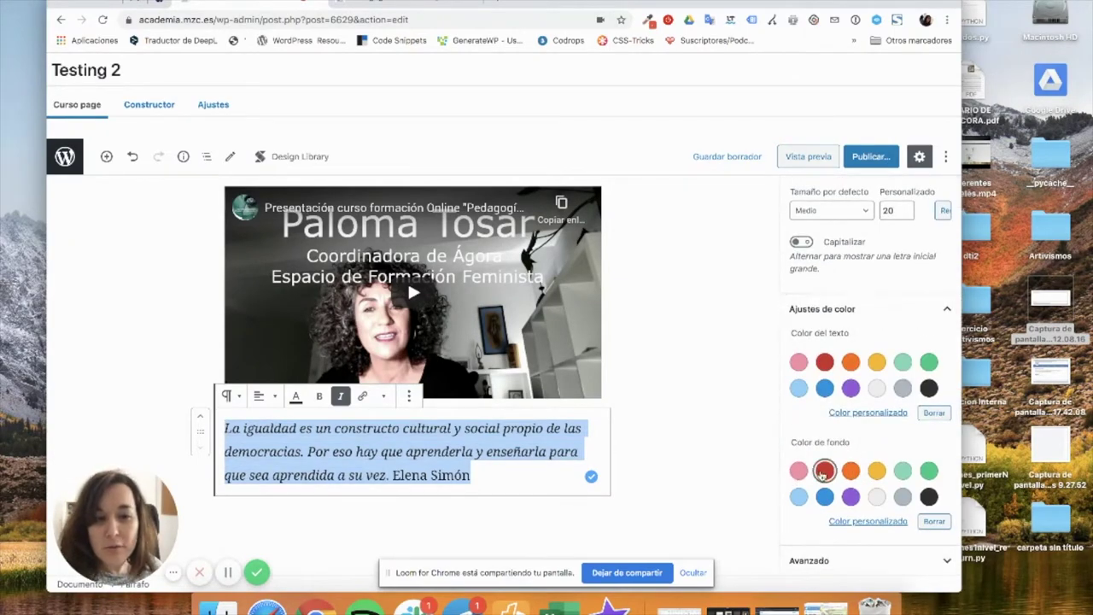
left_click(824, 471)
left_click(685, 431)
left_click(298, 523)
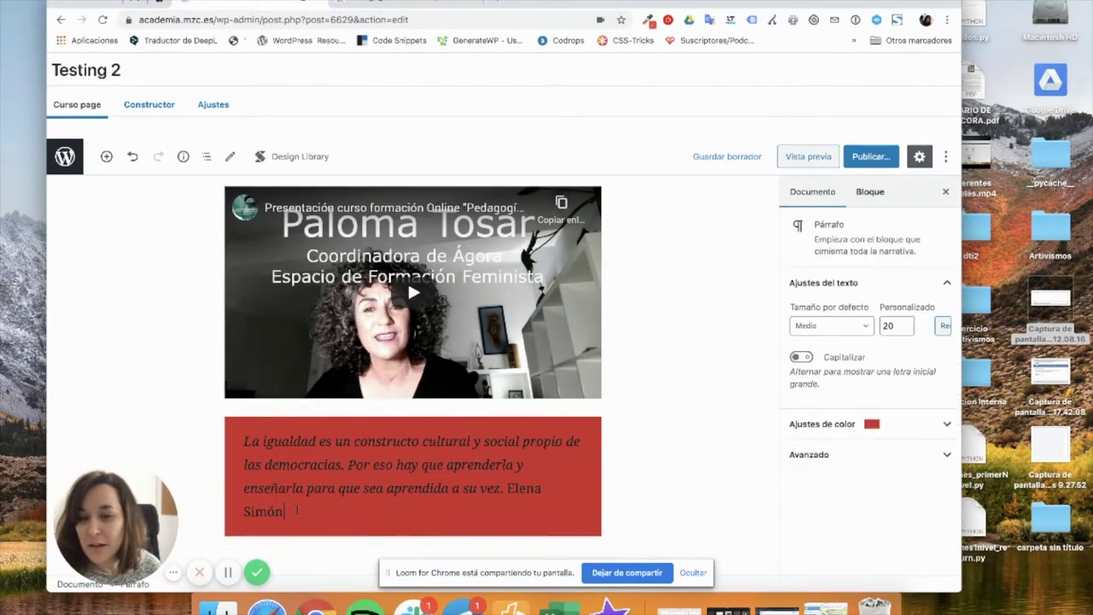
triple_click(298, 524)
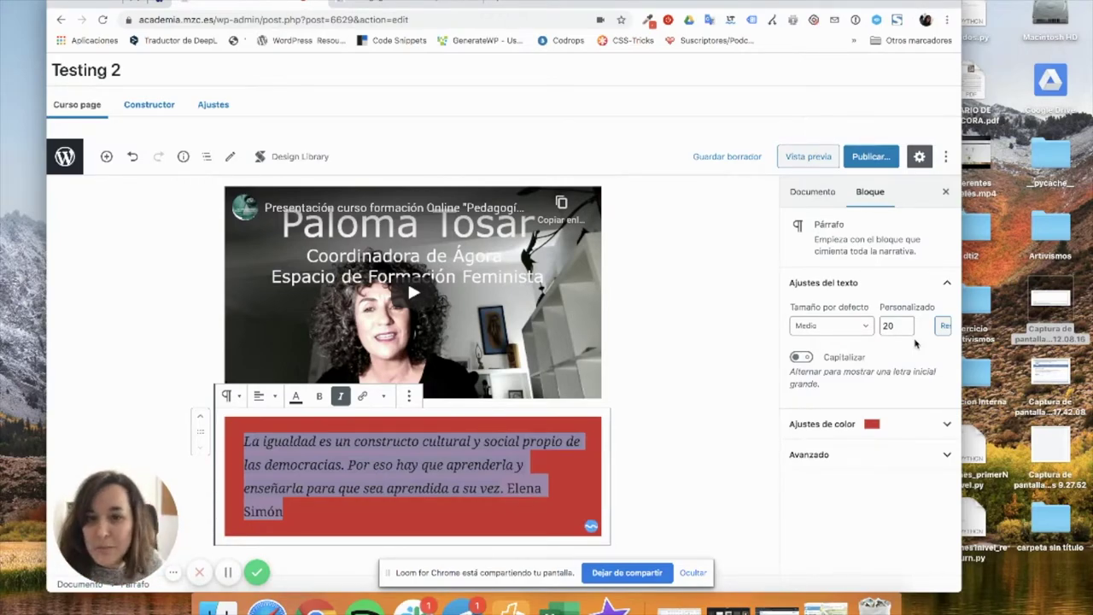
left_click(854, 425)
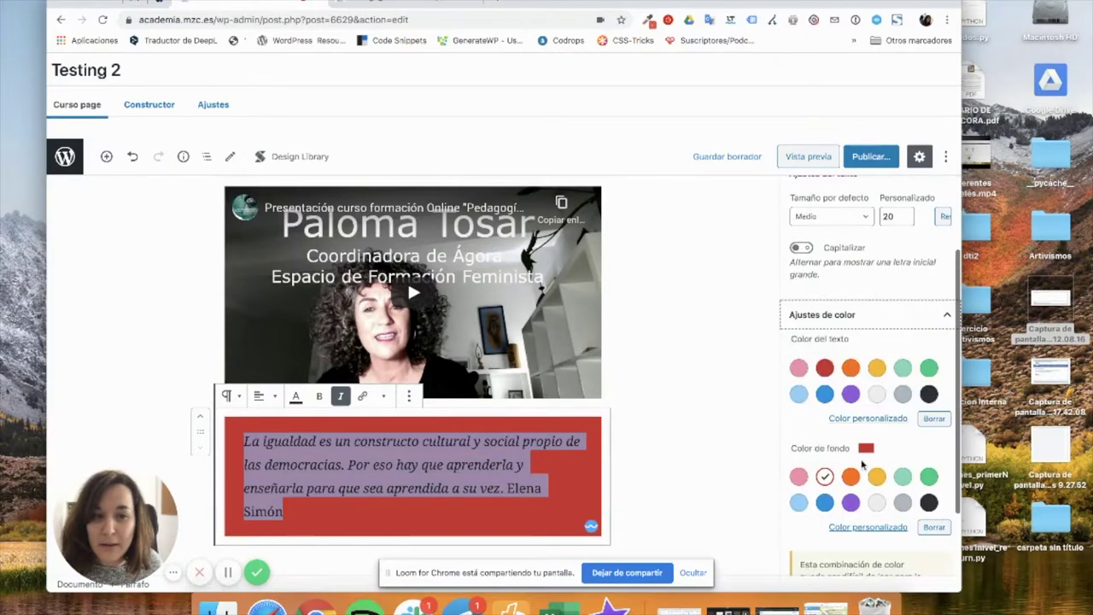
left_click(934, 527)
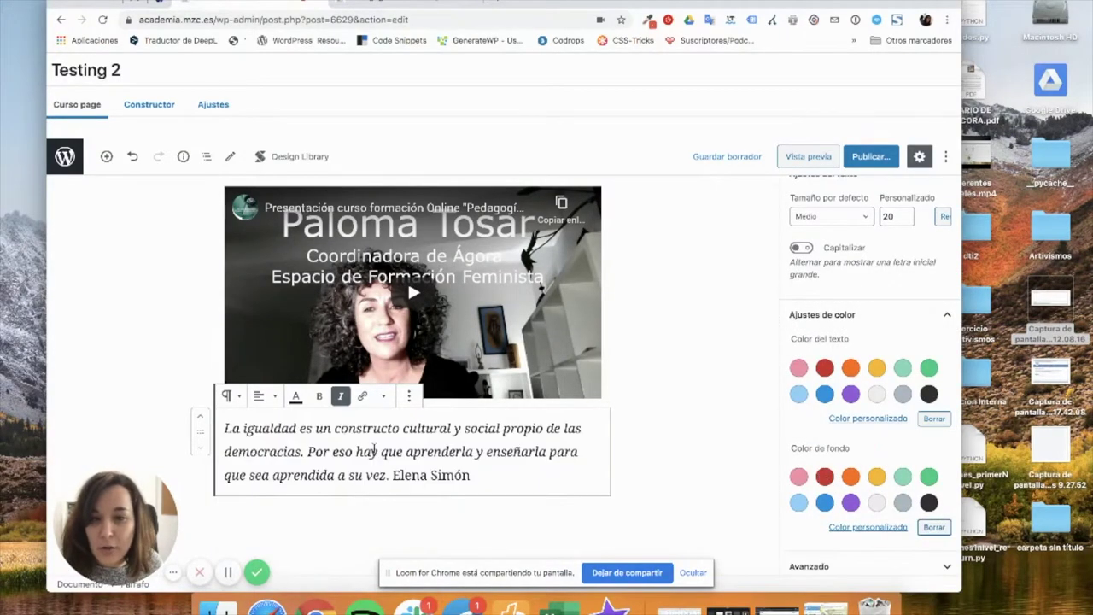
Restore the quote paragraph's text size to Por defecto and review the draft from the heading down to the quote.
left_click_drag(495, 480, 225, 425)
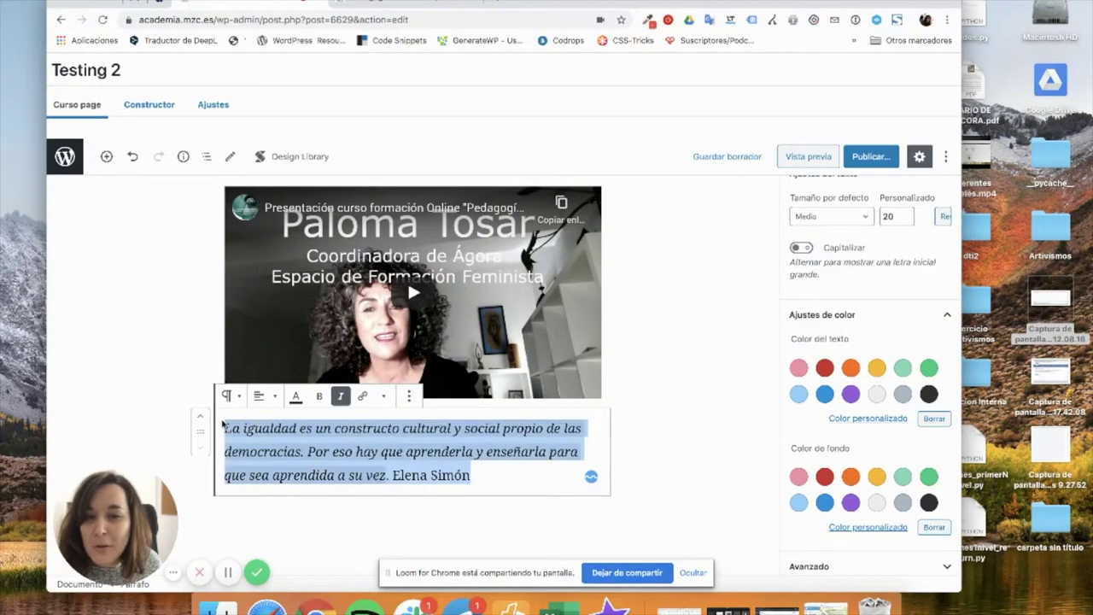
left_click(830, 216)
left_click(816, 237)
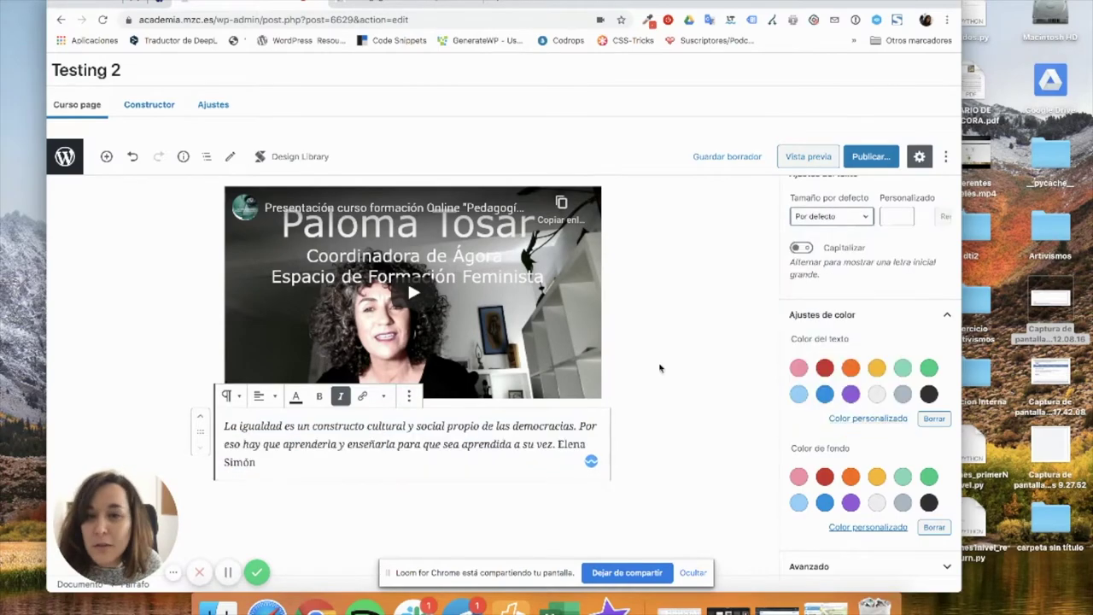
left_click(167, 346)
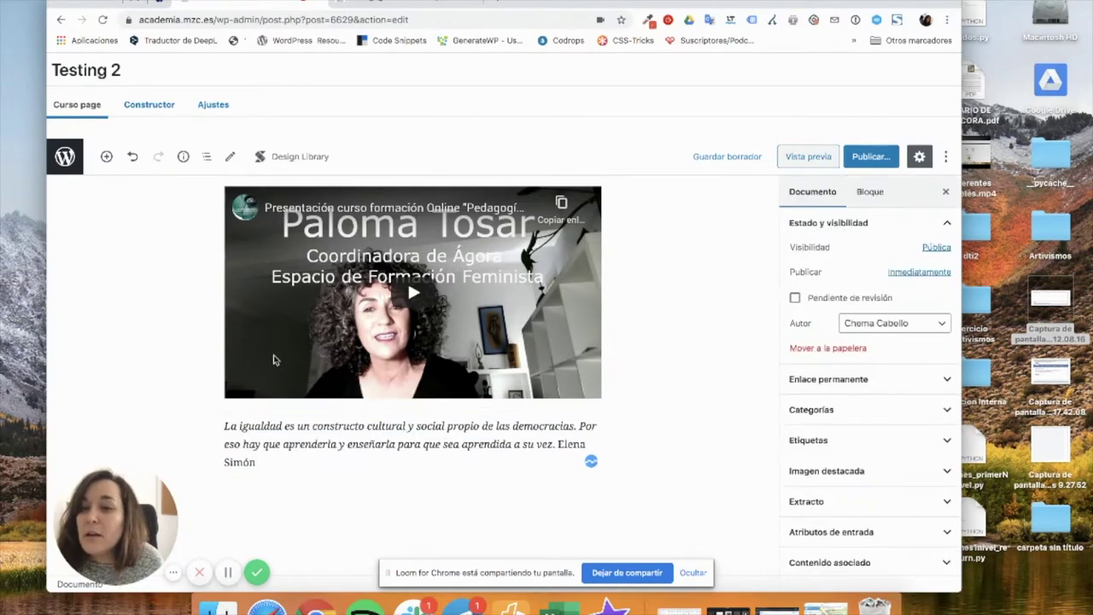
scroll(276, 358, "up", 1)
scroll(276, 358, "up", 1)
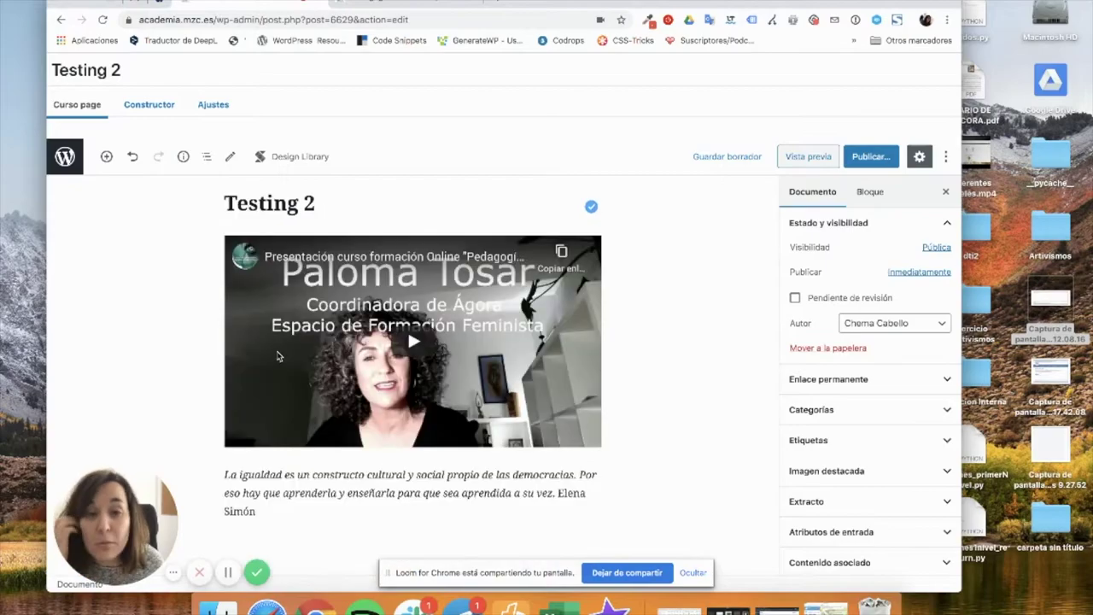
scroll(277, 355, "down", 4)
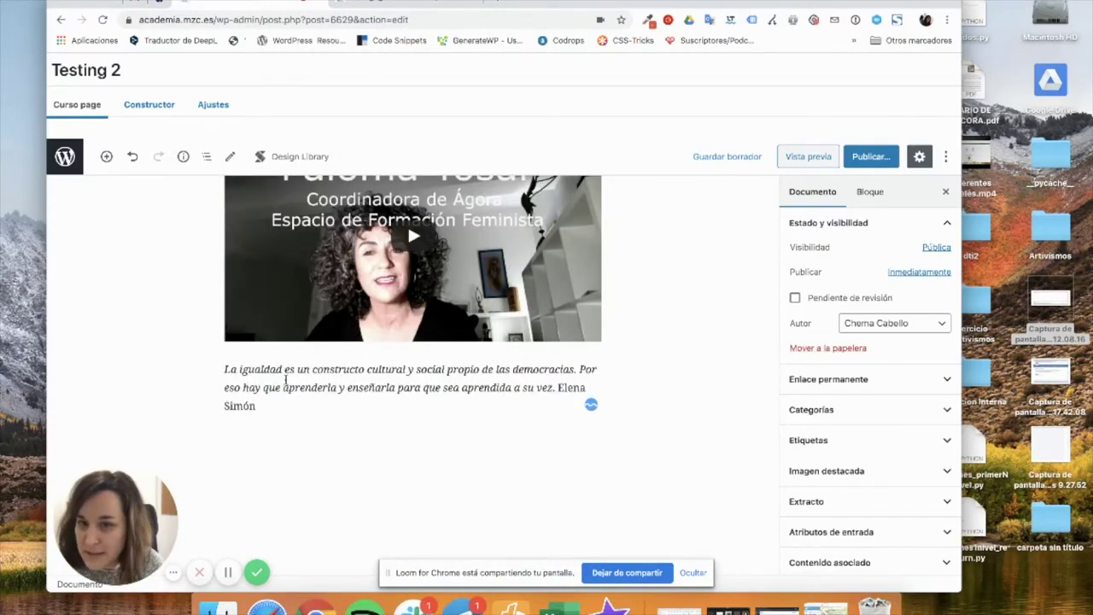
Copy the "Objetivos" heading text from the published course and insert an empty Encabezado block below the draft's quote.
key("ctrl+Tab")
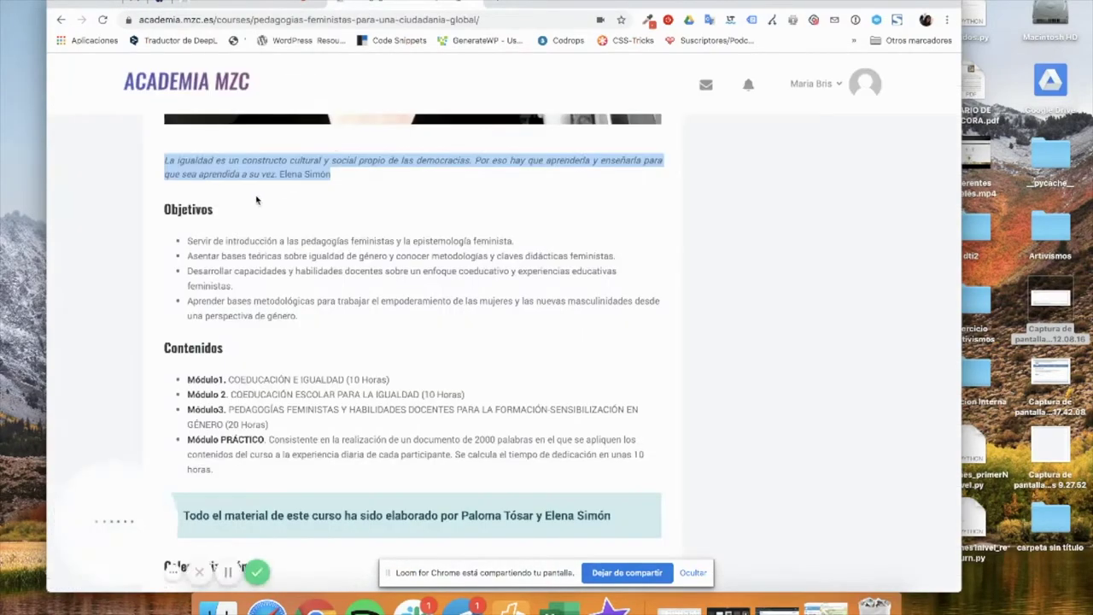
left_click_drag(226, 215, 160, 212)
key("super+c")
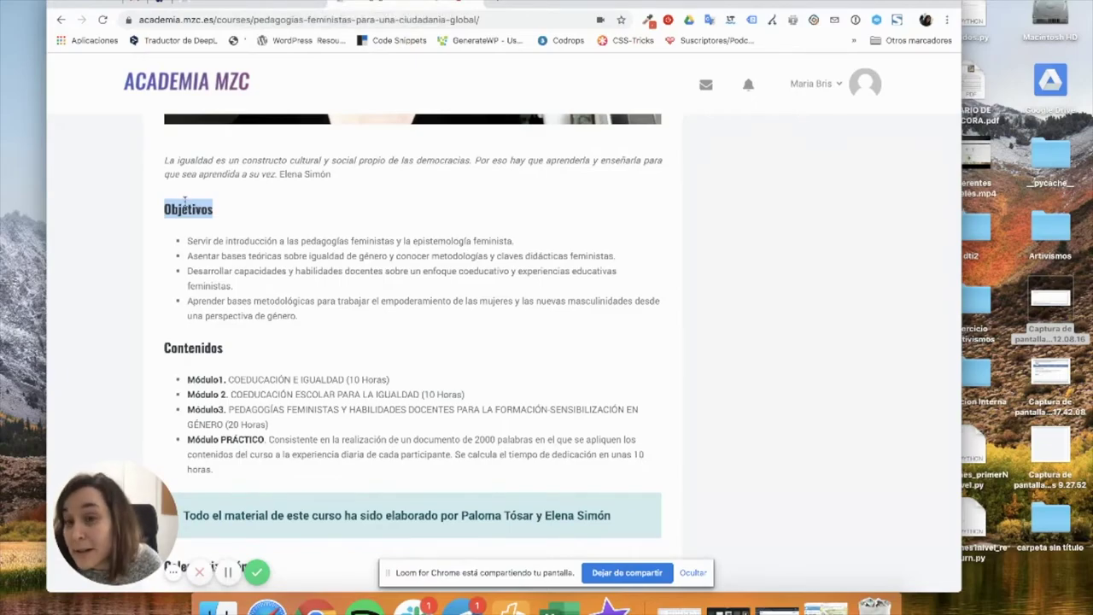
left_click(261, 5)
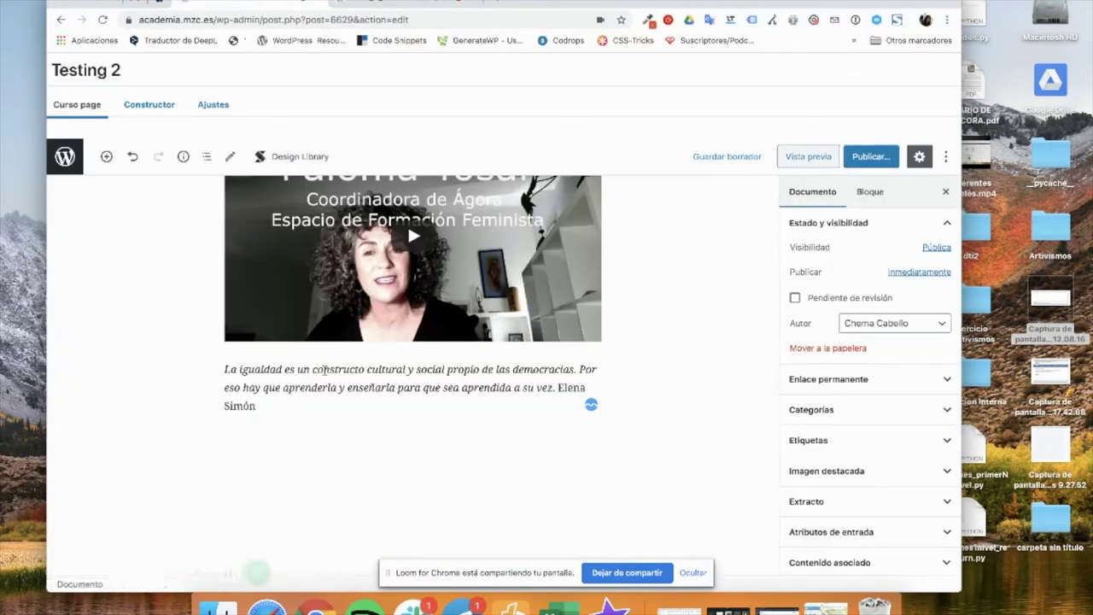
left_click(285, 404)
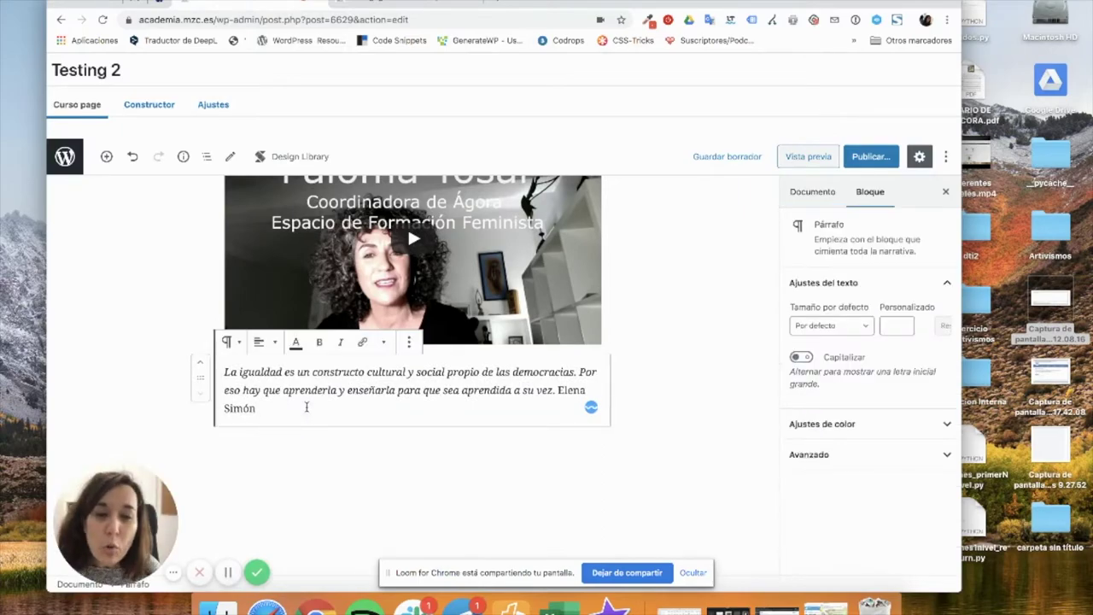
key("Return")
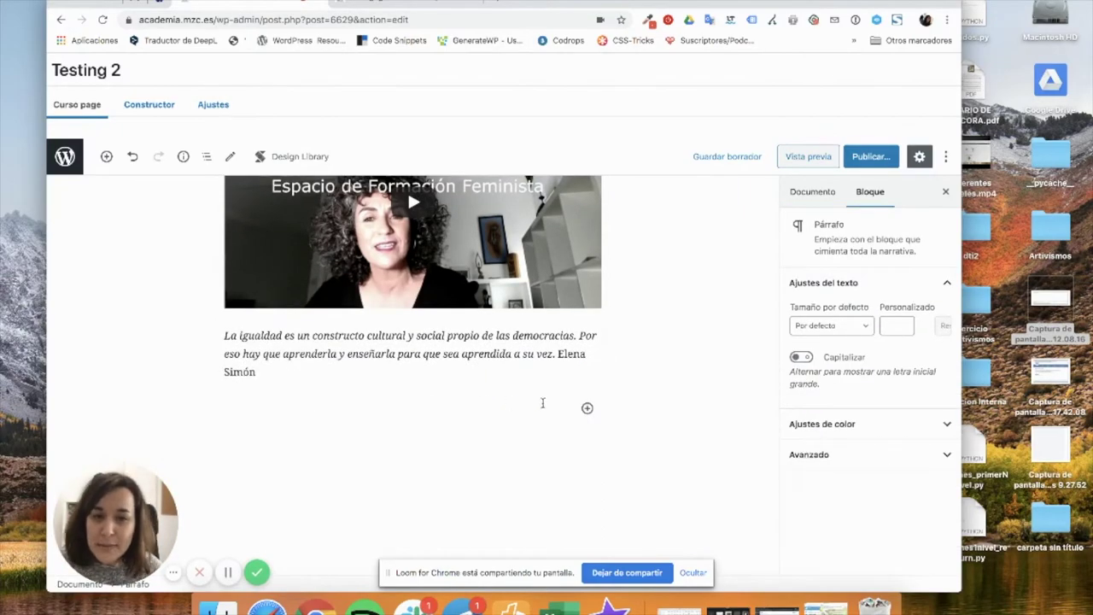
left_click(587, 409)
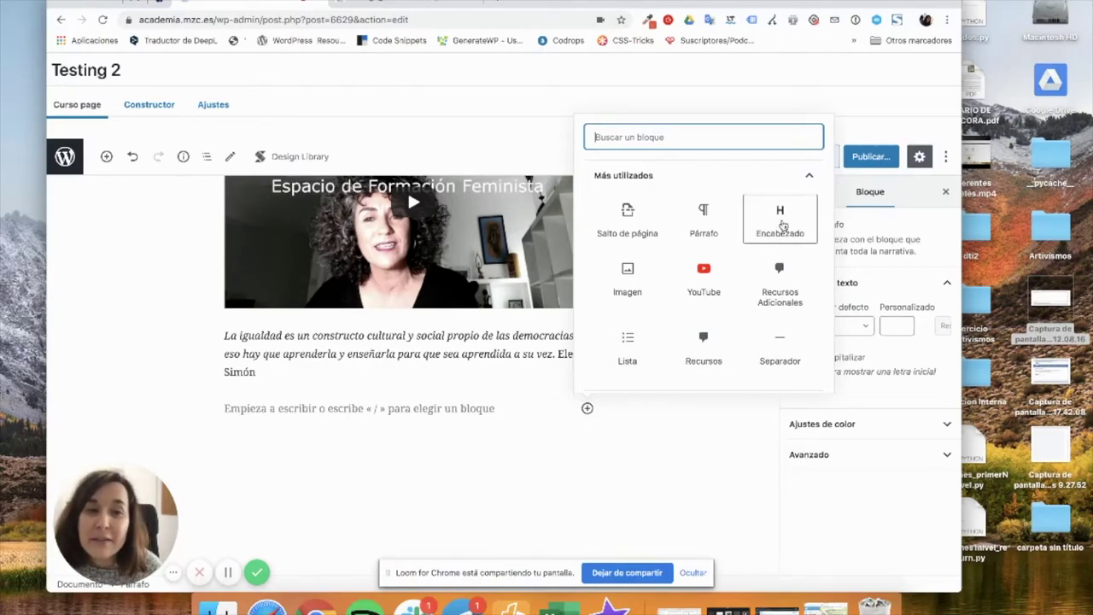
left_click(779, 220)
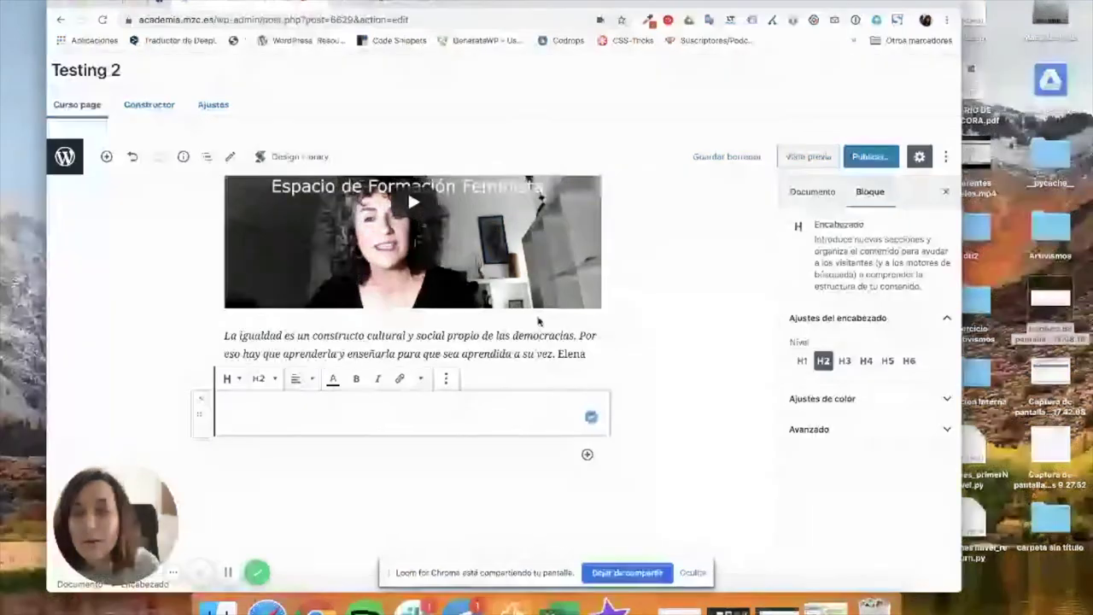
Paste the copied "Objetivos" text into the empty Encabezado block below the quote.
left_click(386, 4)
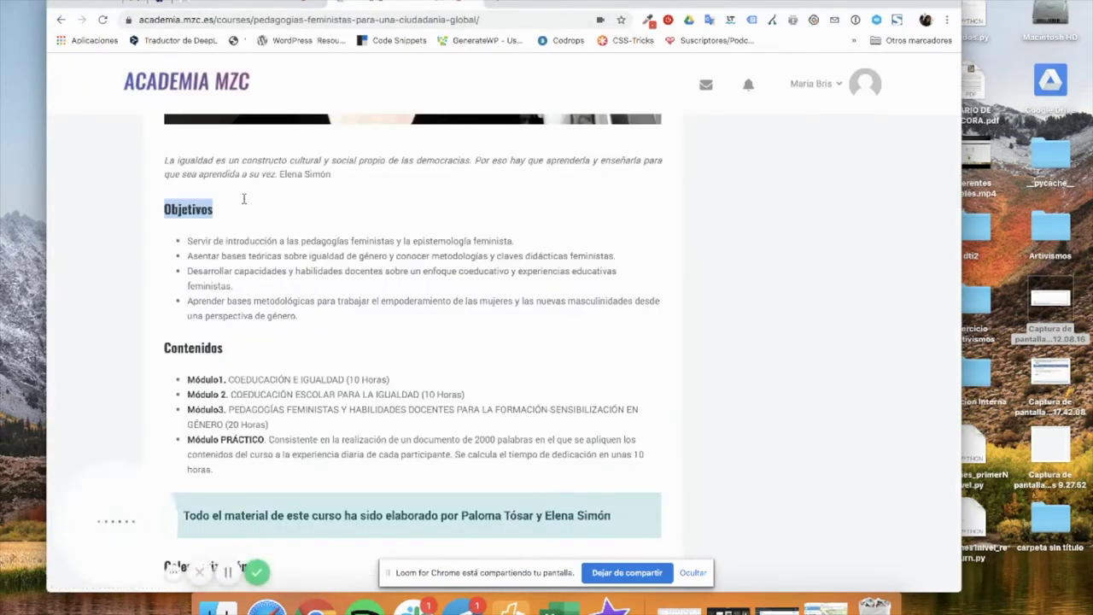
key("ctrl+shift+Tab")
key("super+v")
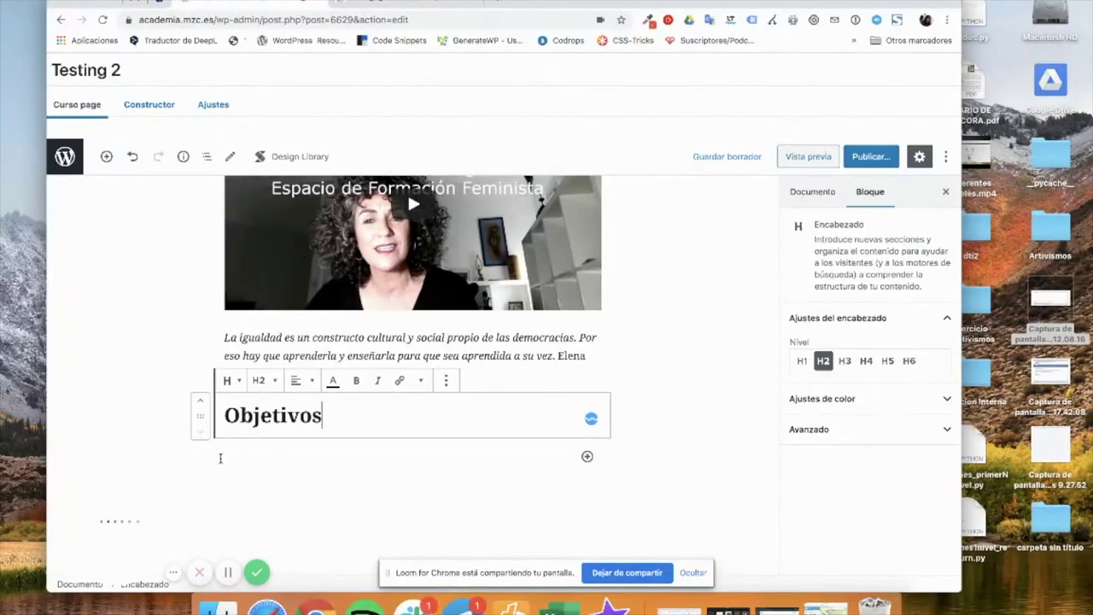
Compare the draft's blocks from title to Objetivos with the published course's header banner, cover image and Unidades list.
scroll(219, 456, "up", 5)
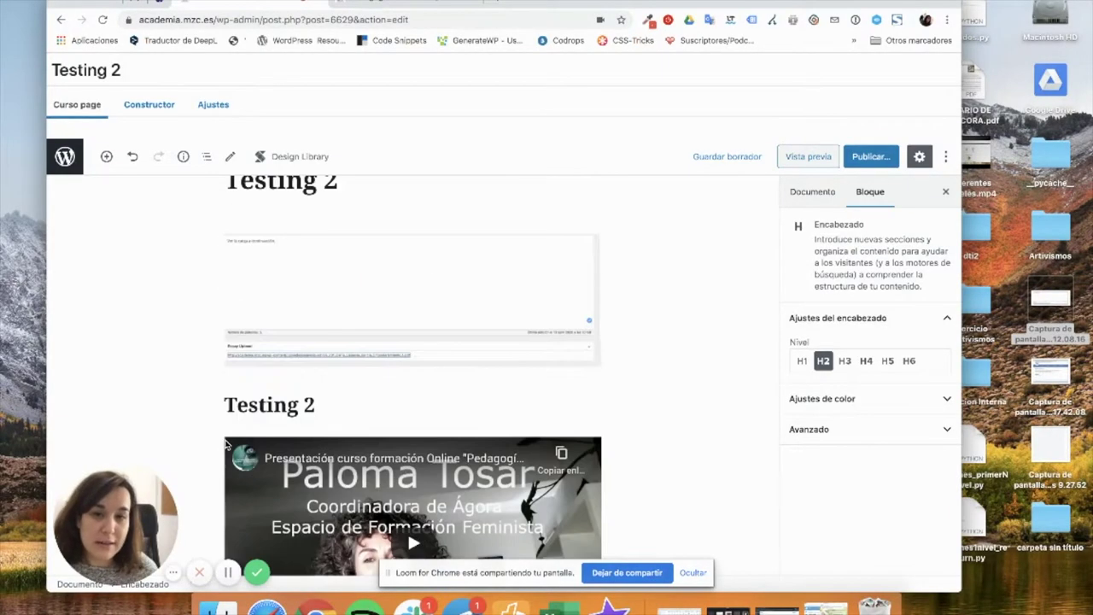
left_click(386, 5)
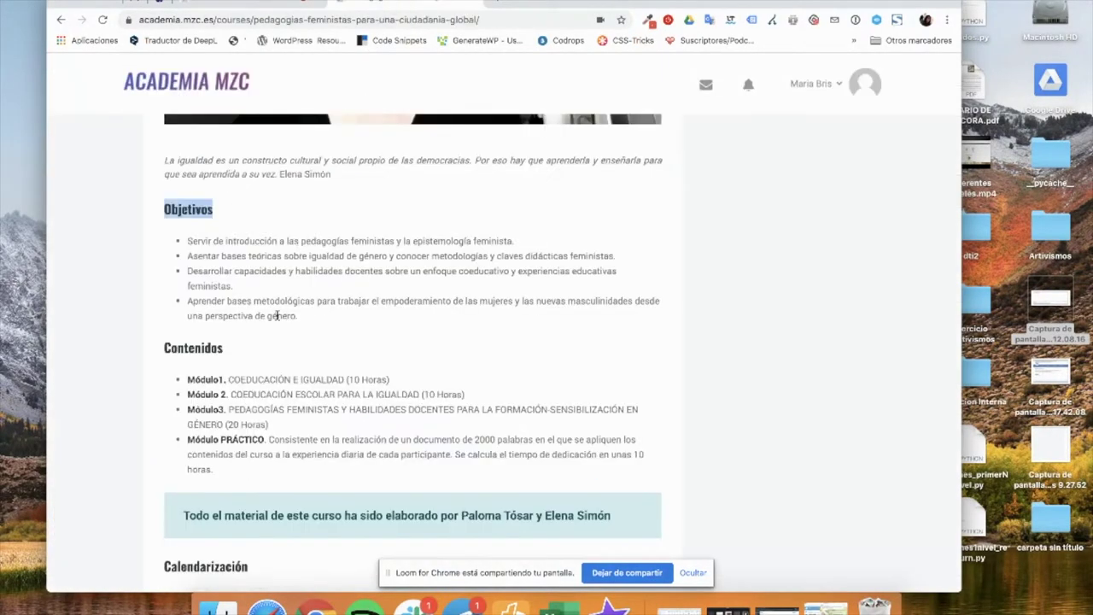
scroll(283, 338, "up", 5)
scroll(284, 338, "down", 3)
scroll(283, 338, "up", 2)
scroll(284, 338, "up", 10)
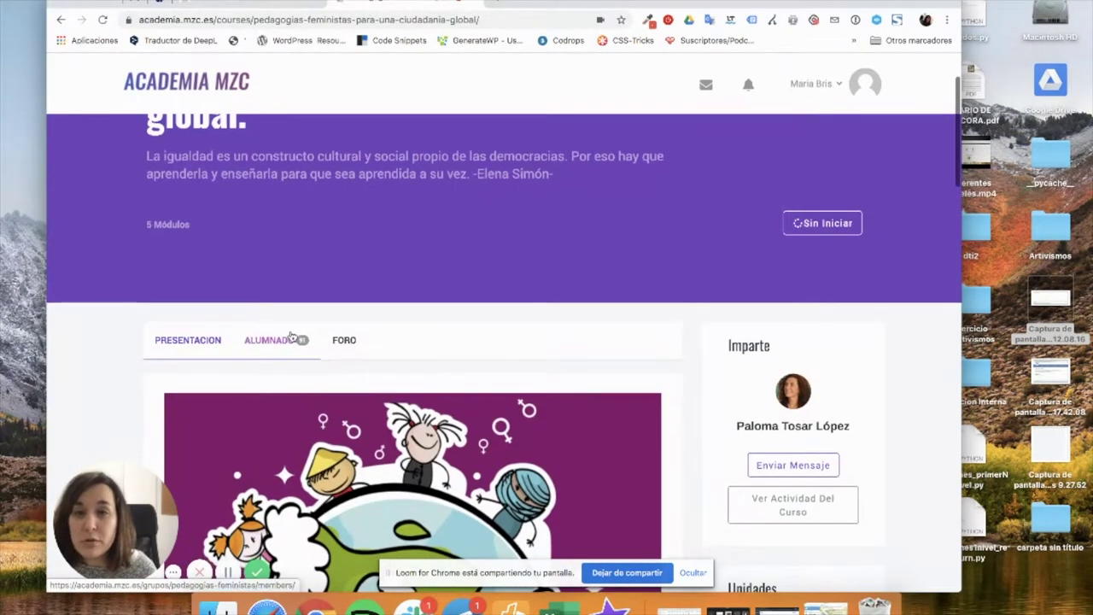
scroll(289, 337, "down", 5)
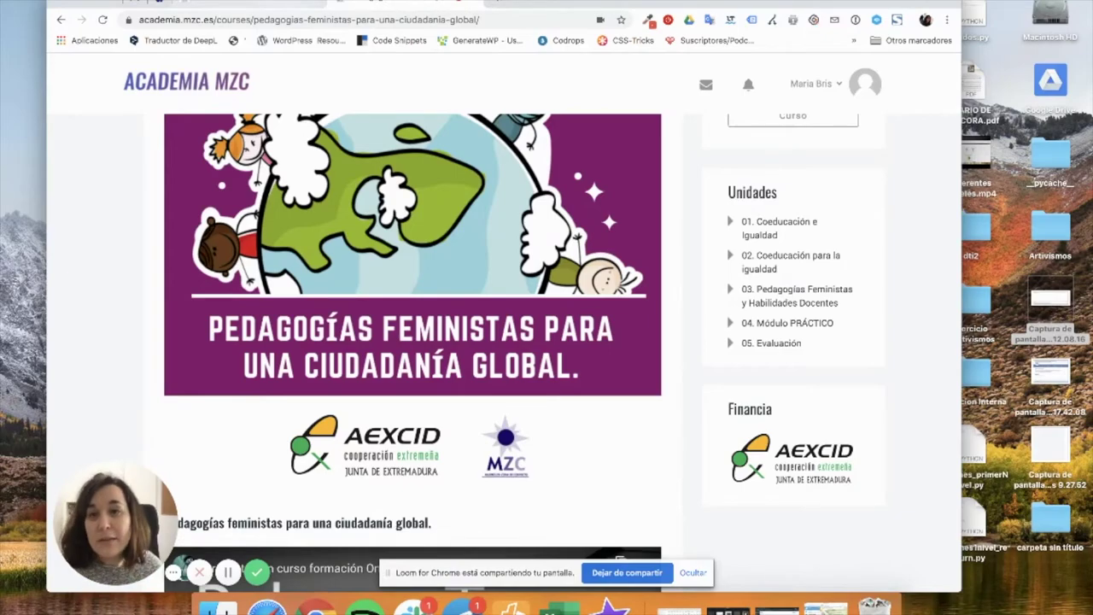
left_click(256, 4)
scroll(487, 342, "down", 6)
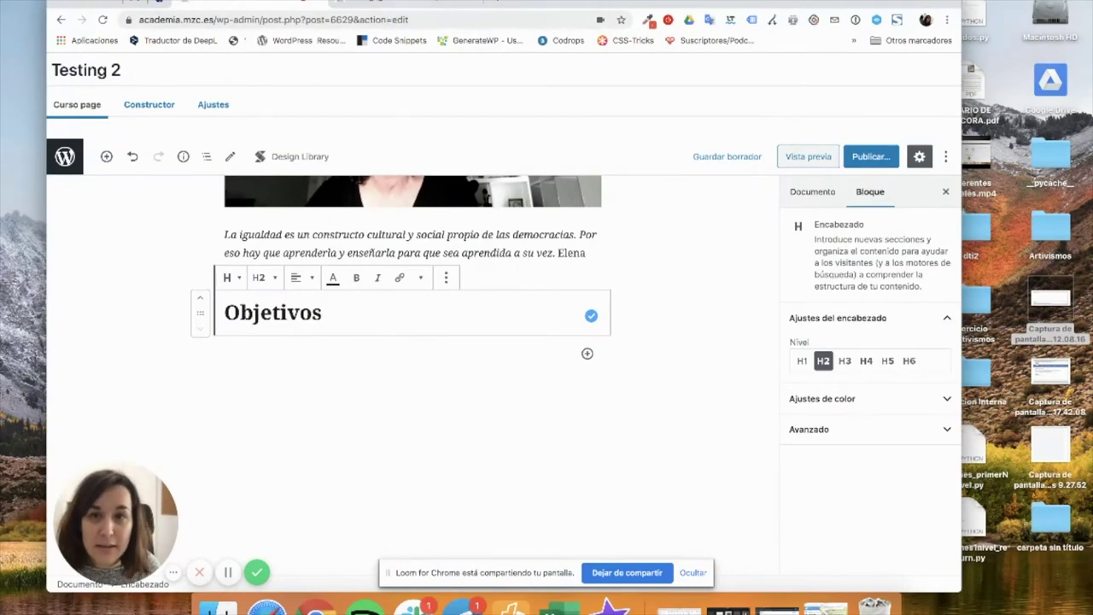
Copy all the bullet items under the Objetivos heading on the published course page.
left_click(388, 5)
scroll(350, 435, "down", 7)
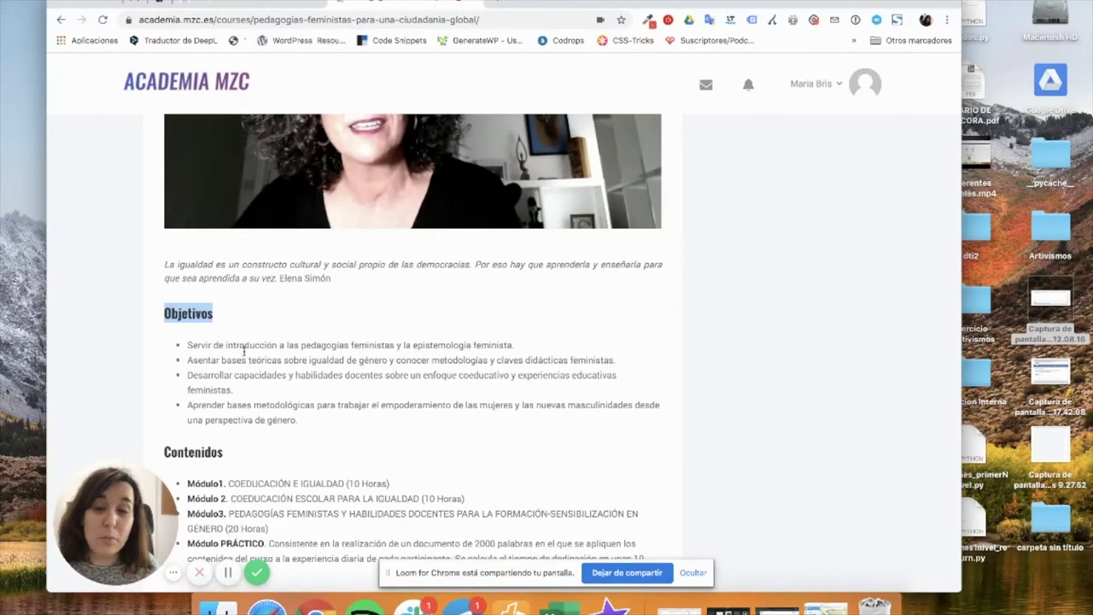
left_click_drag(304, 426, 187, 339)
key("ctrl+c")
scroll(230, 354, "down", 2)
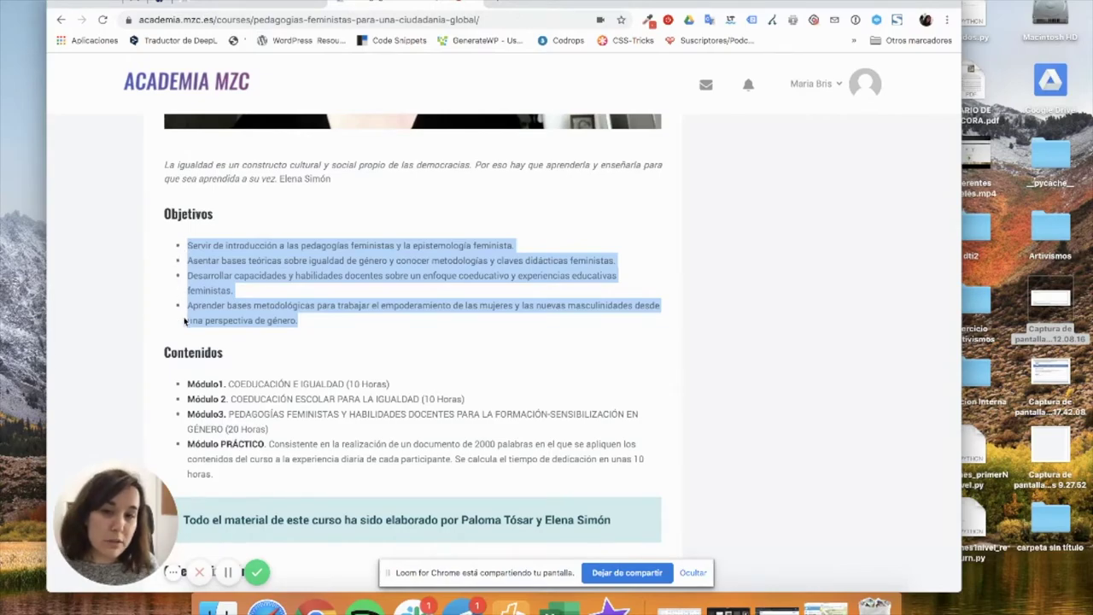
Insert a Lista block below the draft's Objetivos heading with "Objetivos" as its first item.
left_click(281, 2)
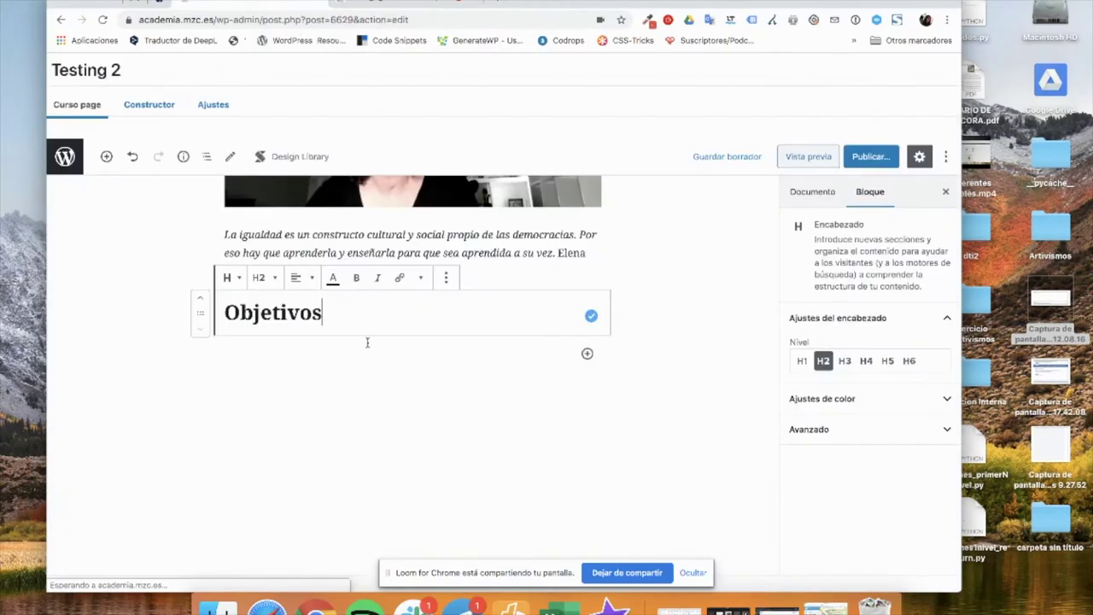
left_click(587, 354)
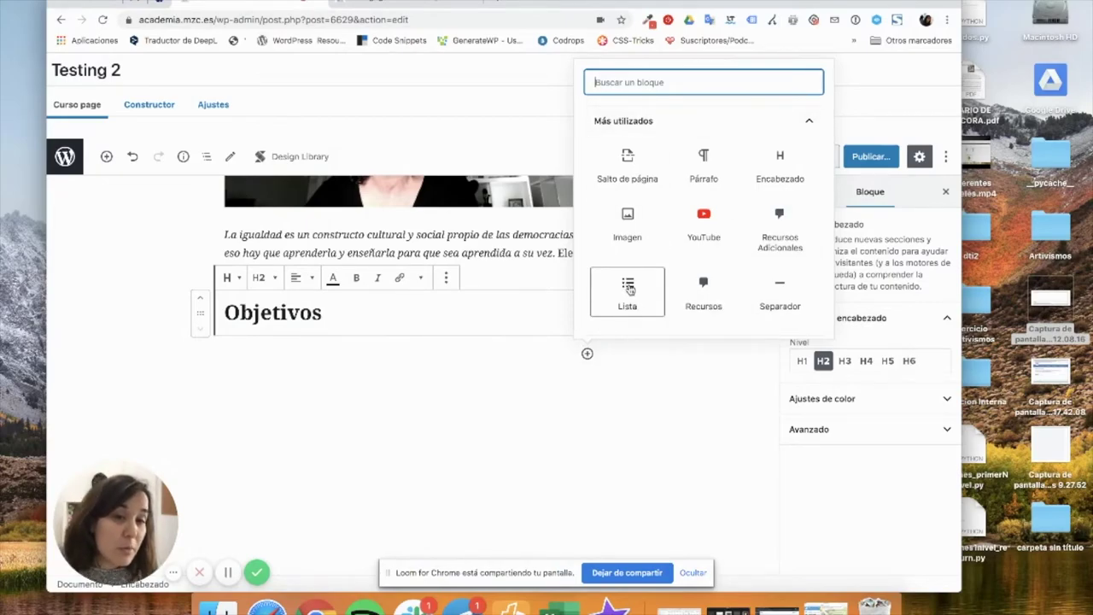
left_click(626, 297)
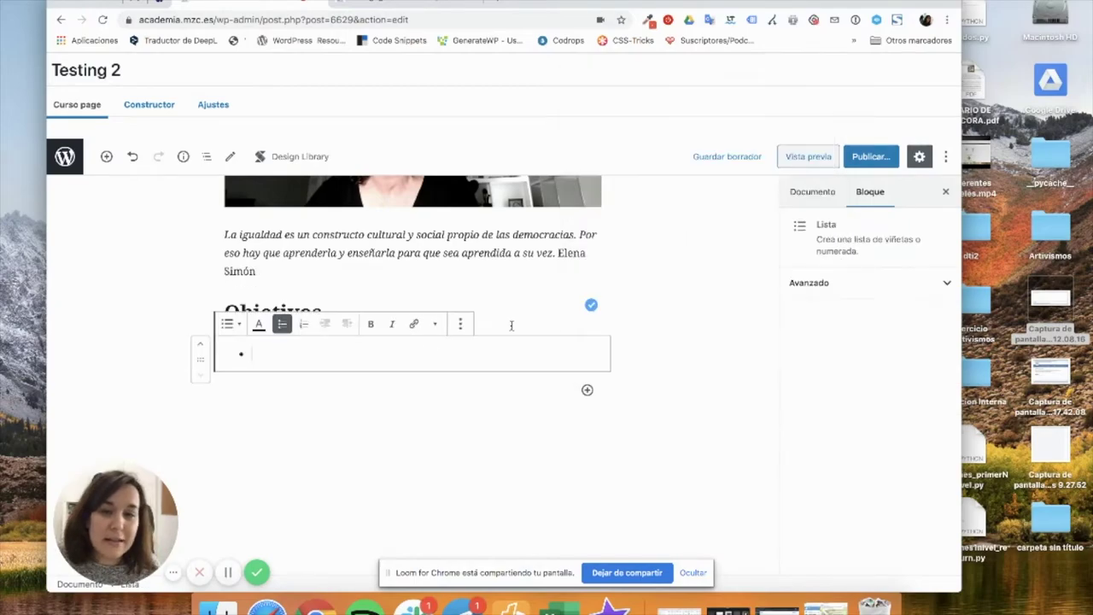
type("Objetivos")
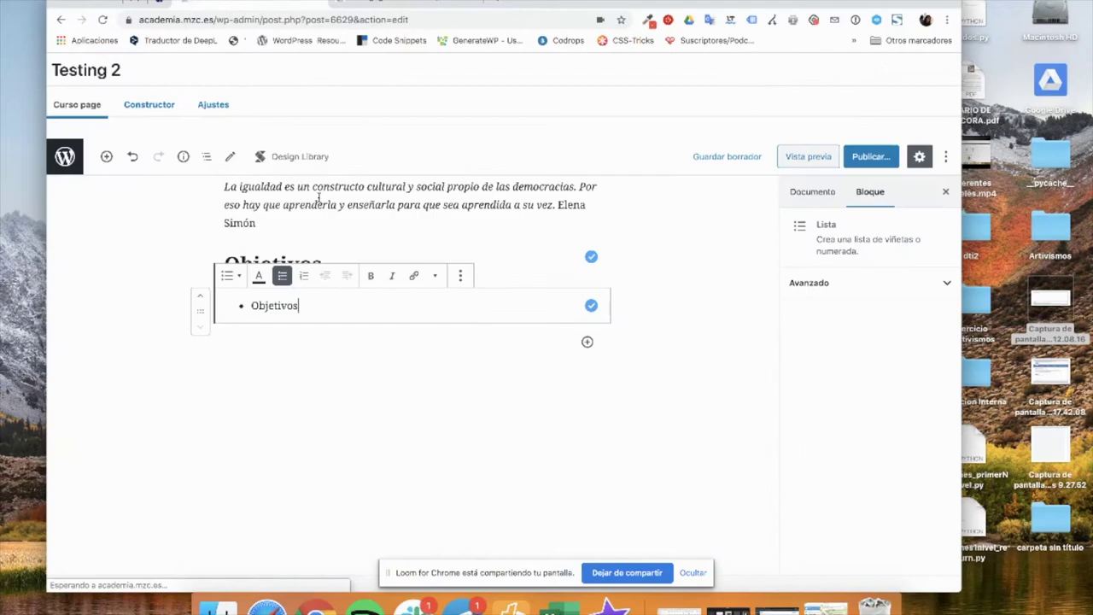
Replace the list's "Objetivos" item with the copied objectives and delete the stray "O" before "Servir".
left_click_drag(309, 305, 251, 304)
key("ctrl+v")
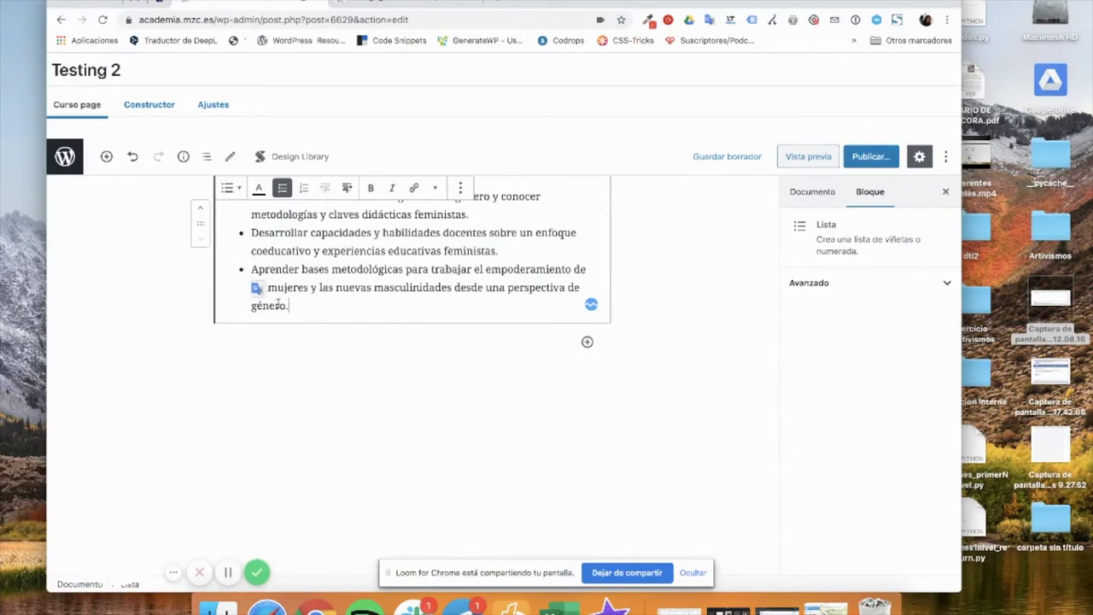
scroll(273, 282, "up", 2)
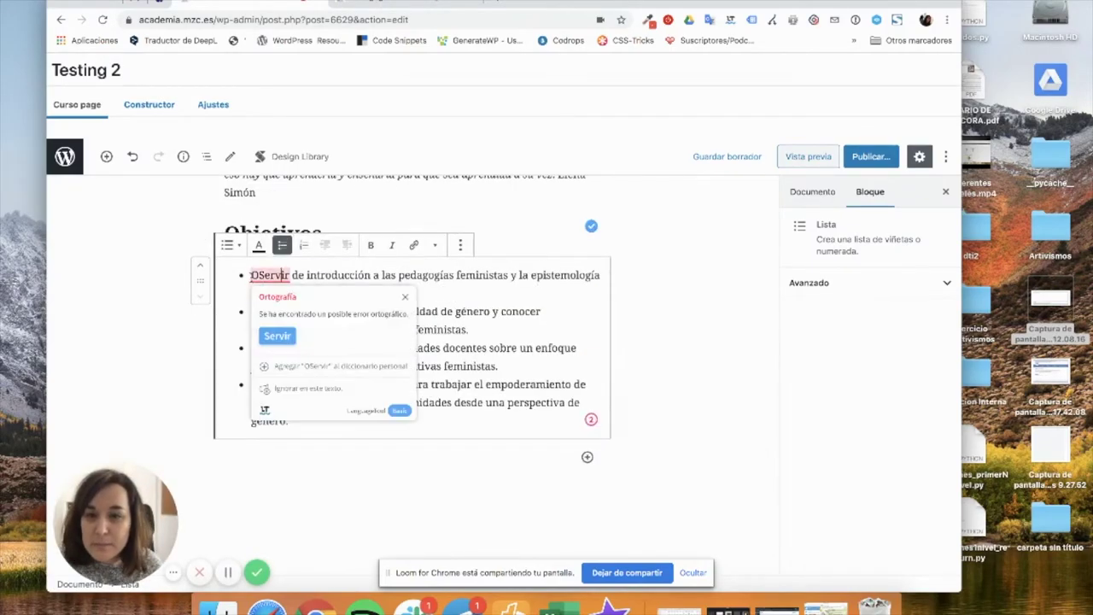
left_click(259, 275)
key("BackSpace")
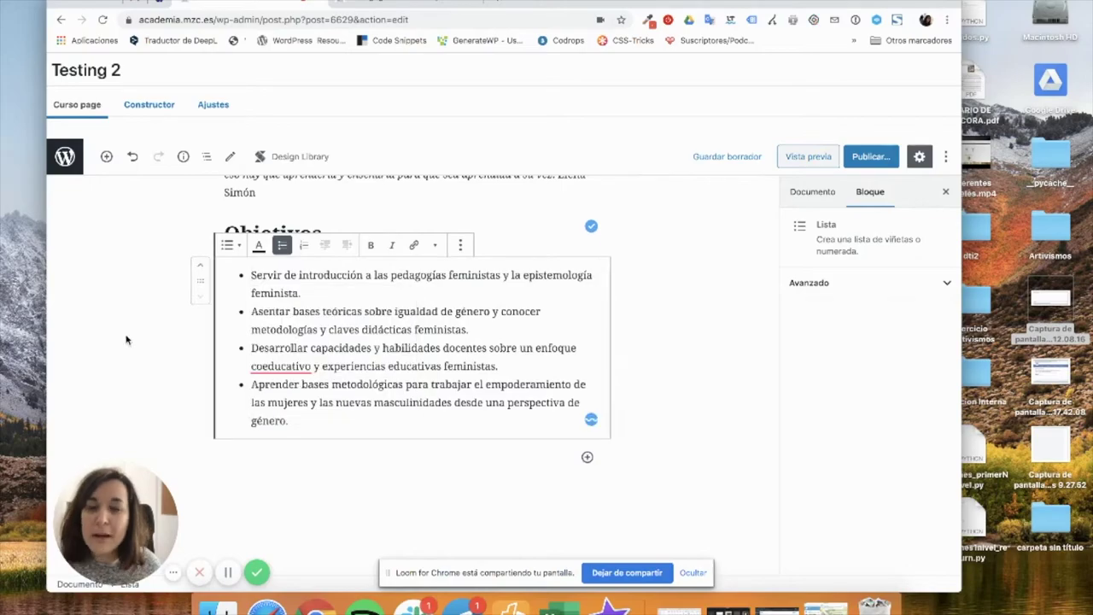
left_click(186, 299)
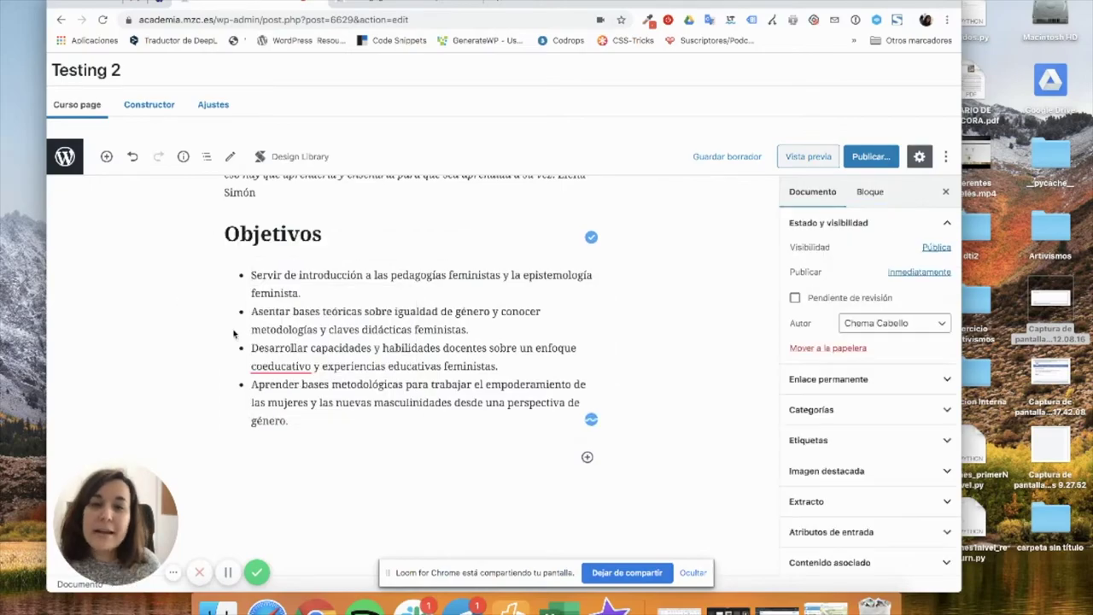
Try the objectives as a numbered list and keep all its items selected.
left_click(326, 330)
left_click_drag(303, 417, 249, 273)
left_click(304, 245)
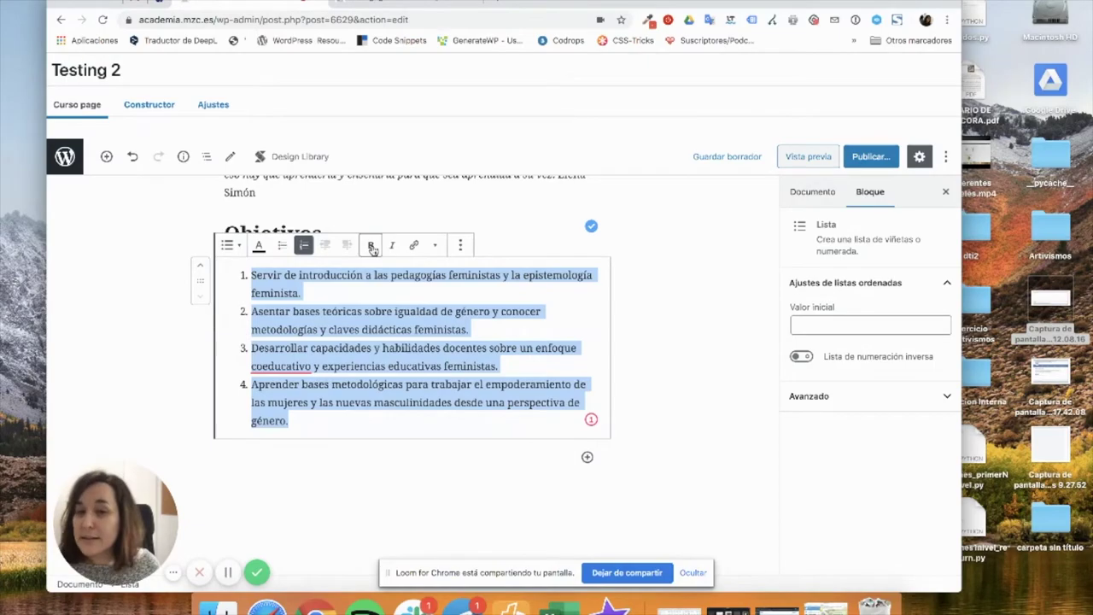
left_click(241, 247)
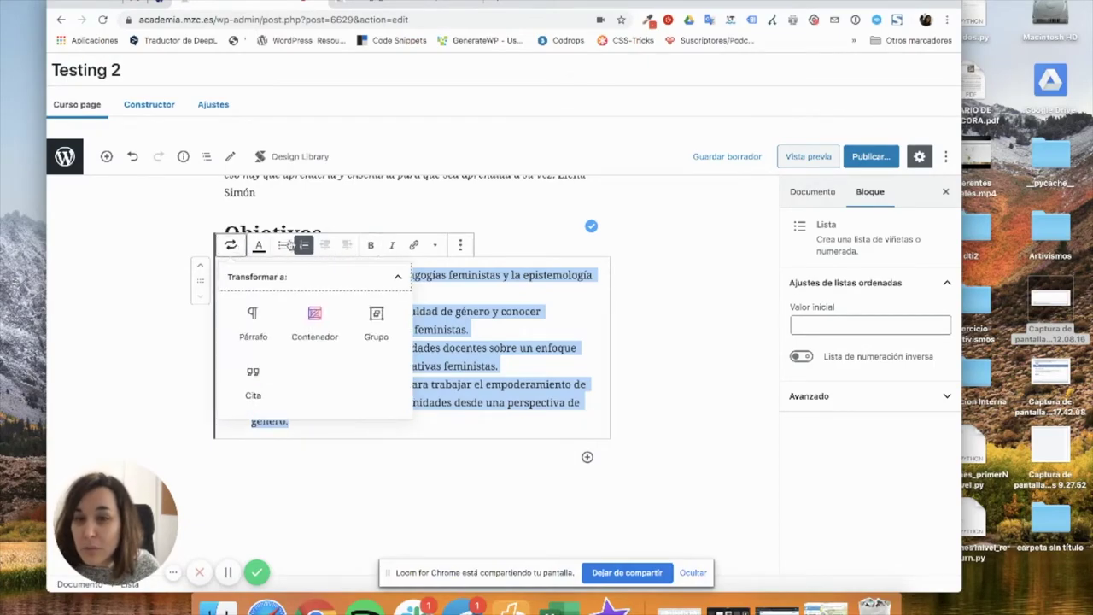
left_click(295, 423)
left_click(253, 278, "shift")
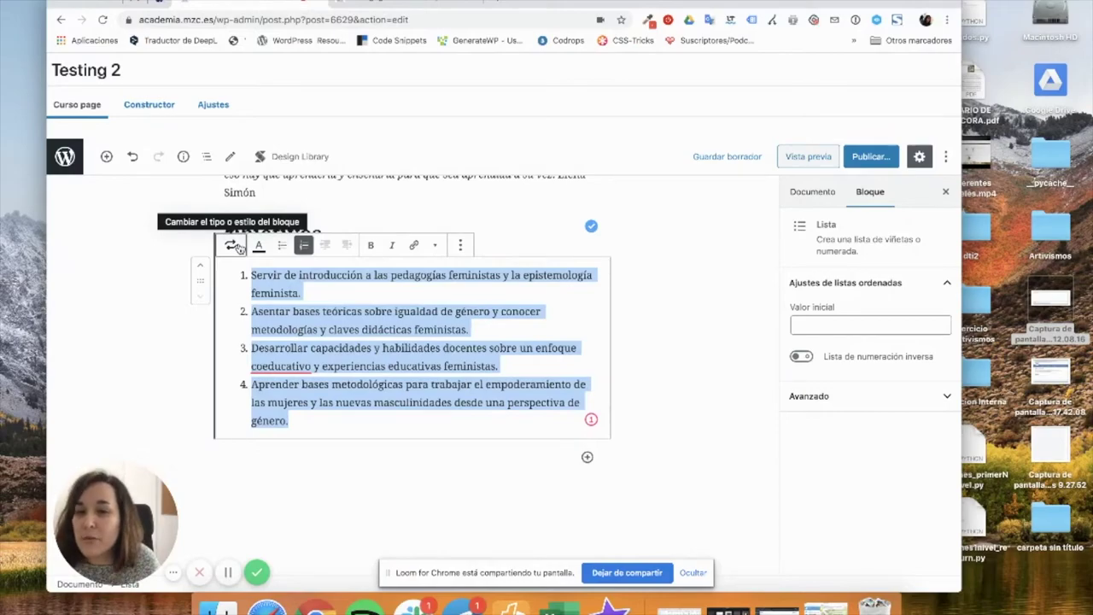
Transform the numbered objectives list into separate Párrafo blocks.
left_click(233, 245)
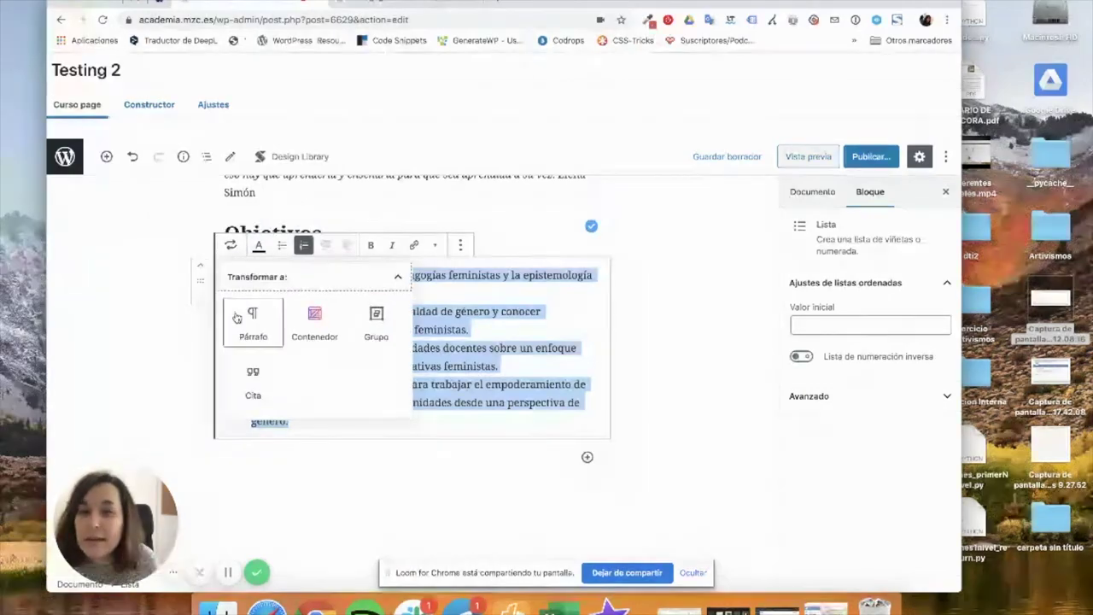
left_click(237, 318)
left_click(199, 333)
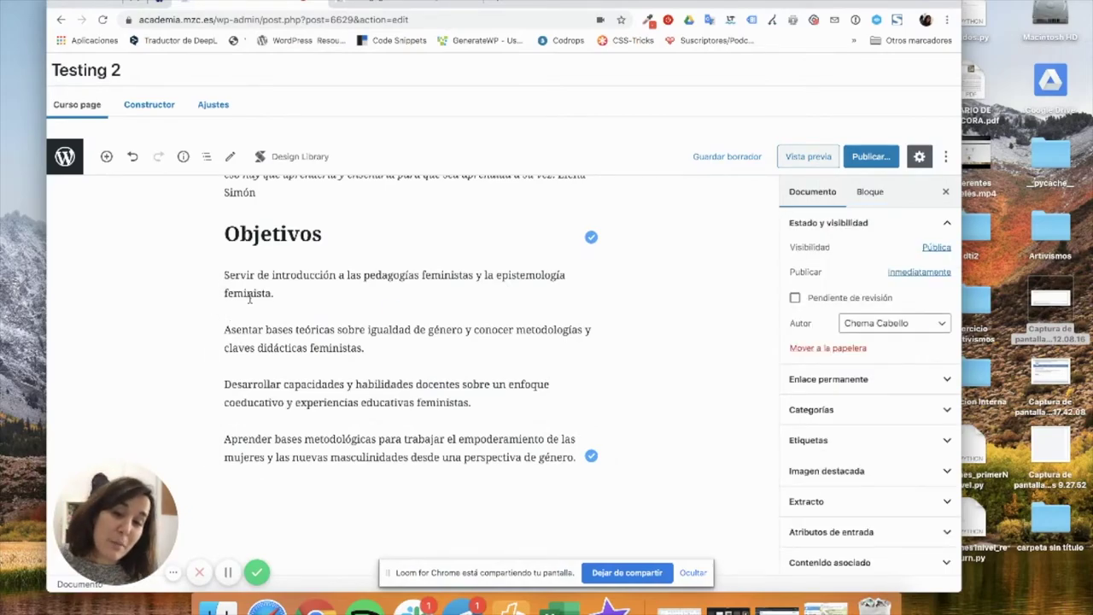
Transform the four objective paragraphs back into a single bulleted Lista block.
left_click_drag(577, 457, 229, 278)
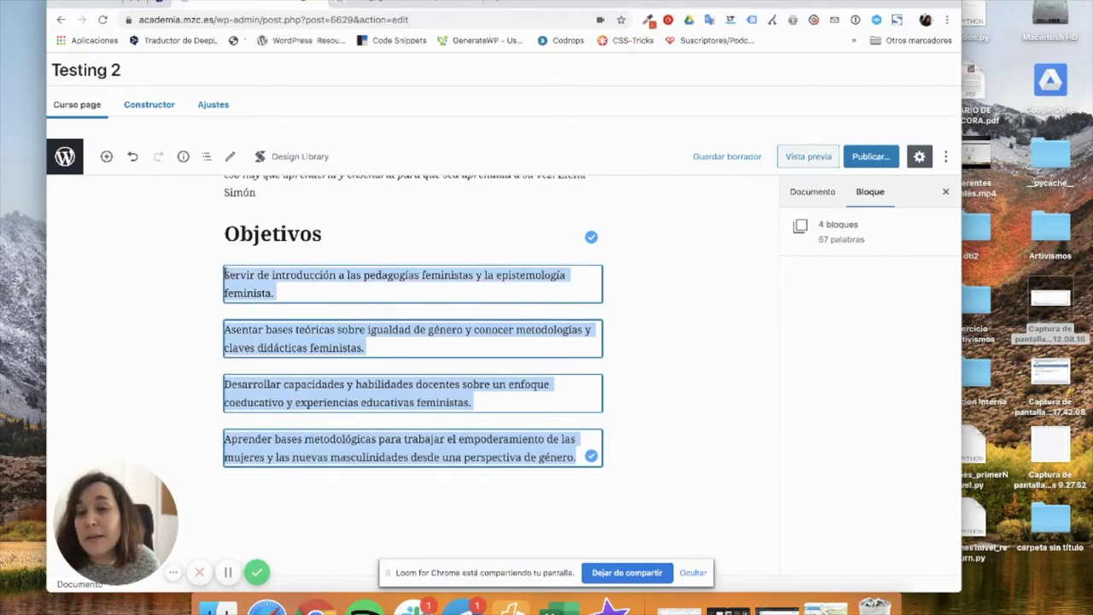
left_click(230, 245)
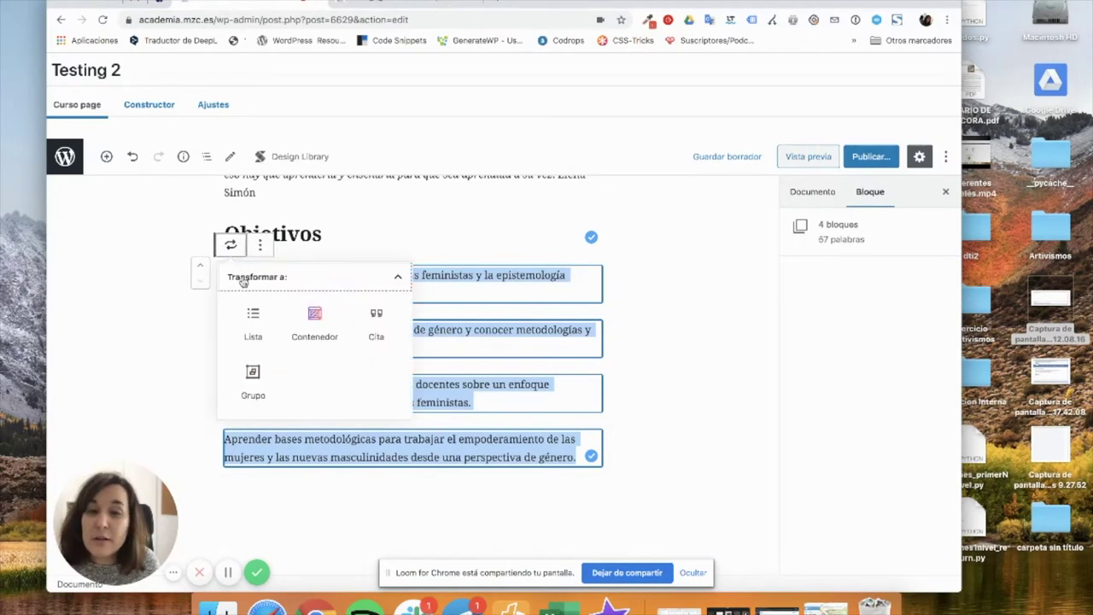
left_click(243, 331)
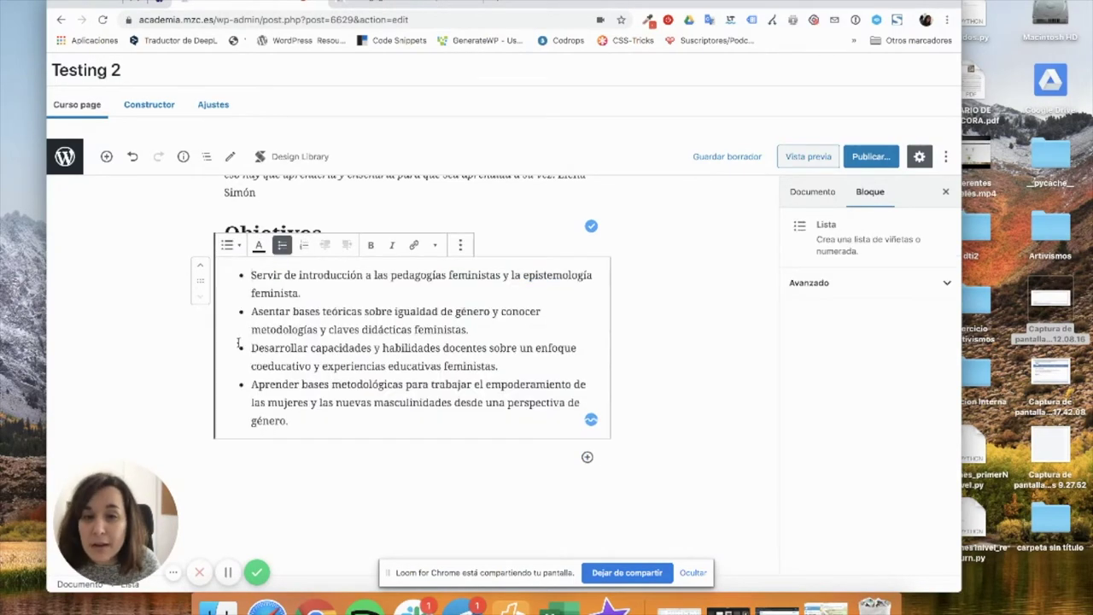
left_click(183, 386)
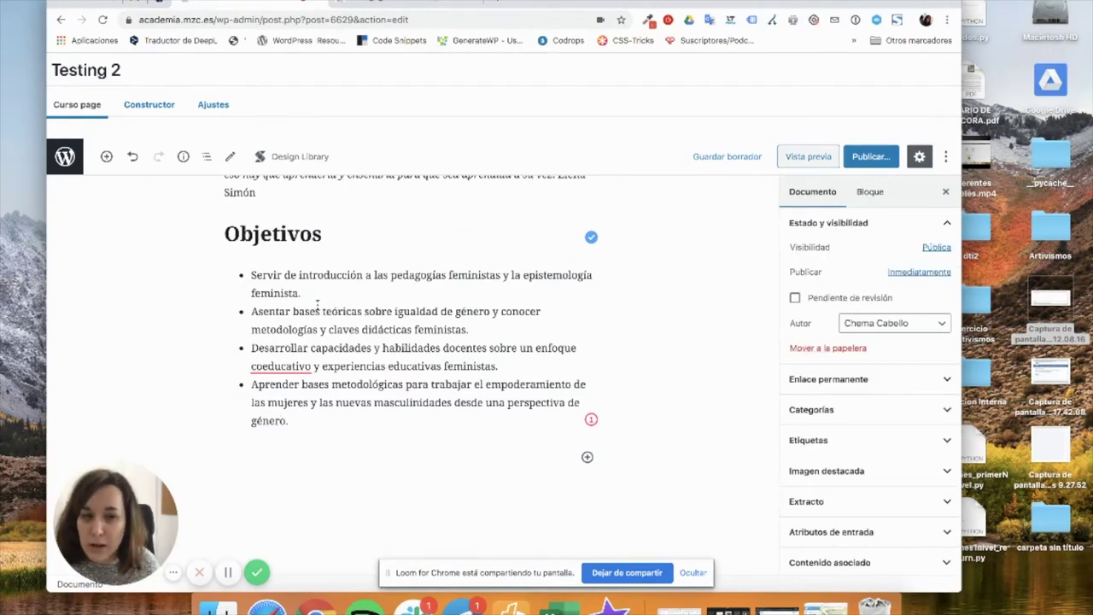
Review the draft down to the objectives list and examine the published course's Contenidos, Calendarización, Foro Dudas Generales and Módulos sections.
scroll(359, 321, "up", 10)
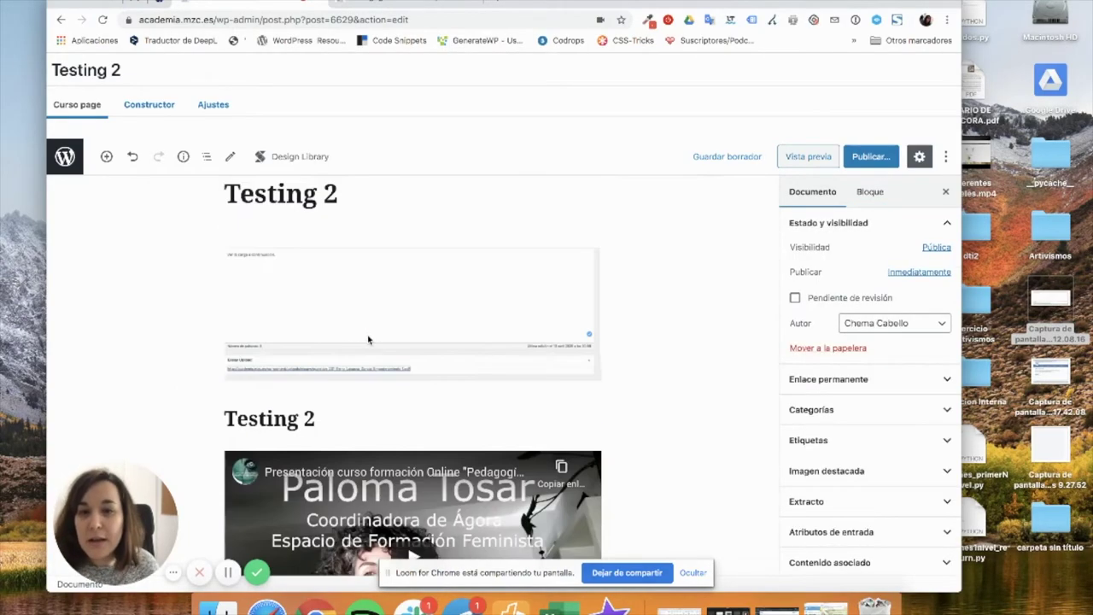
scroll(372, 352, "down", 5)
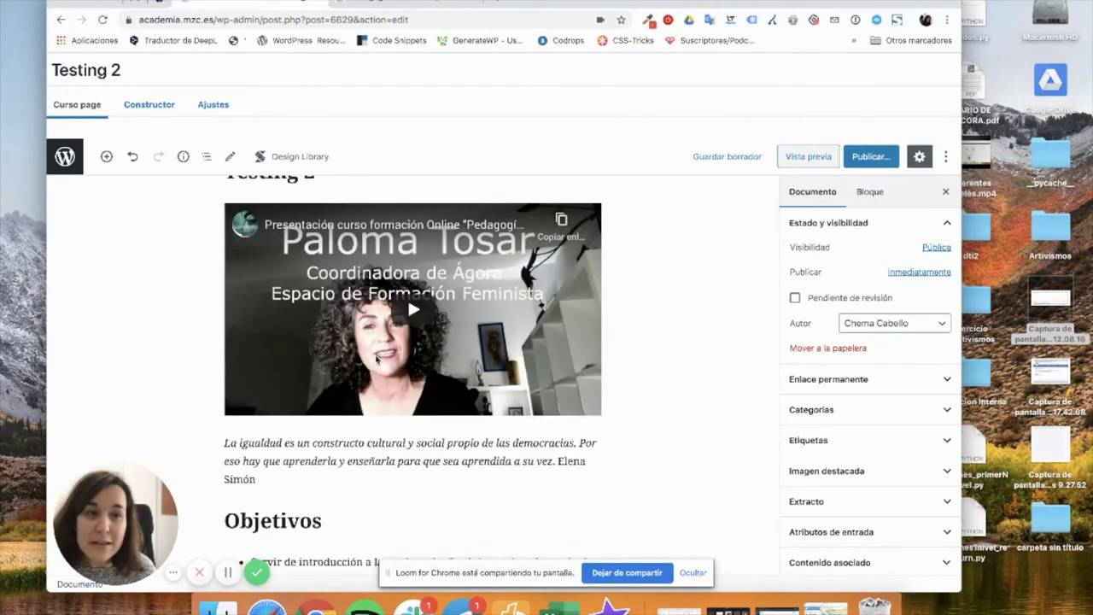
scroll(375, 359, "down", 4)
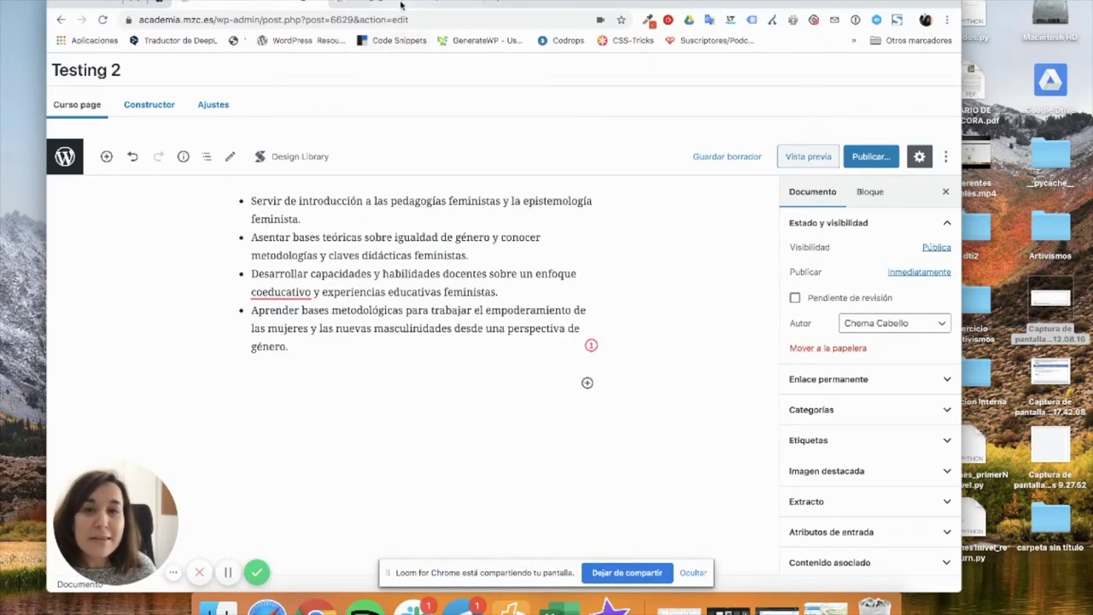
left_click(401, 5)
scroll(171, 256, "down", 3)
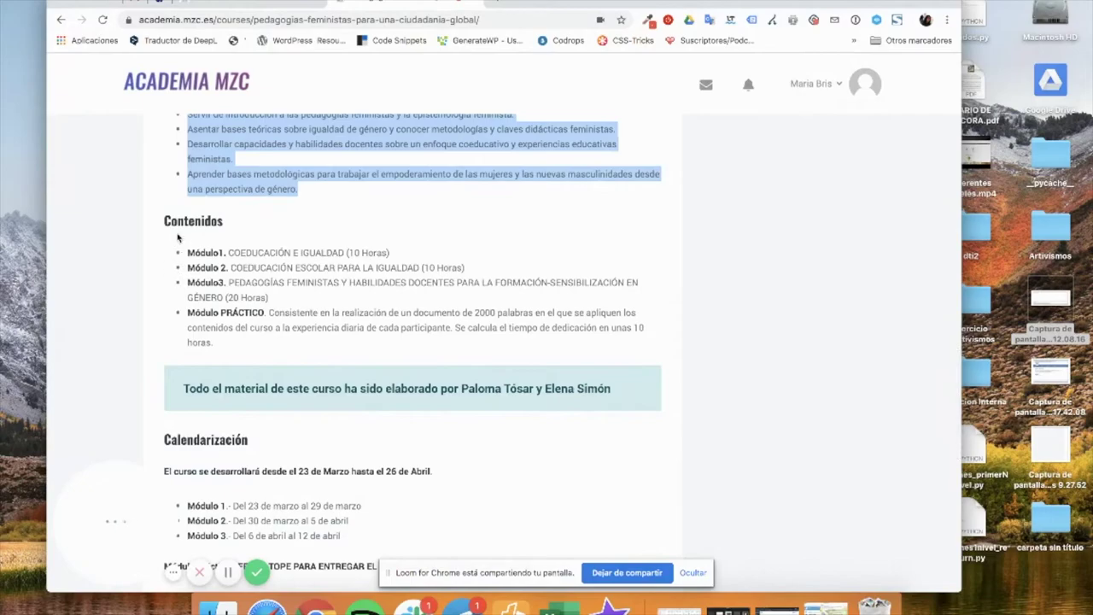
scroll(196, 288, "down", 4)
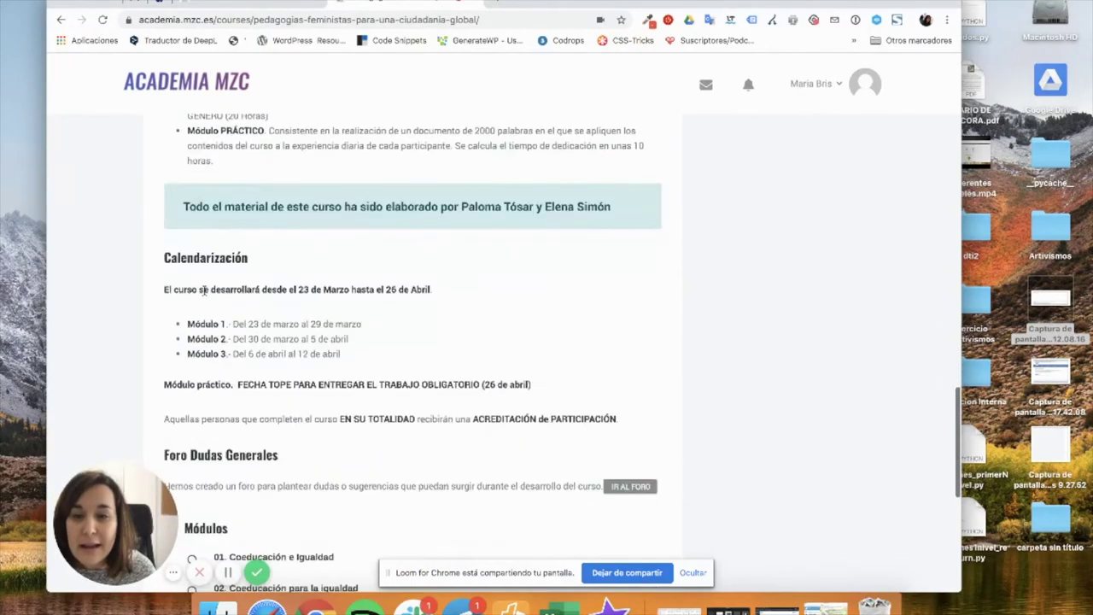
scroll(201, 299, "down", 4)
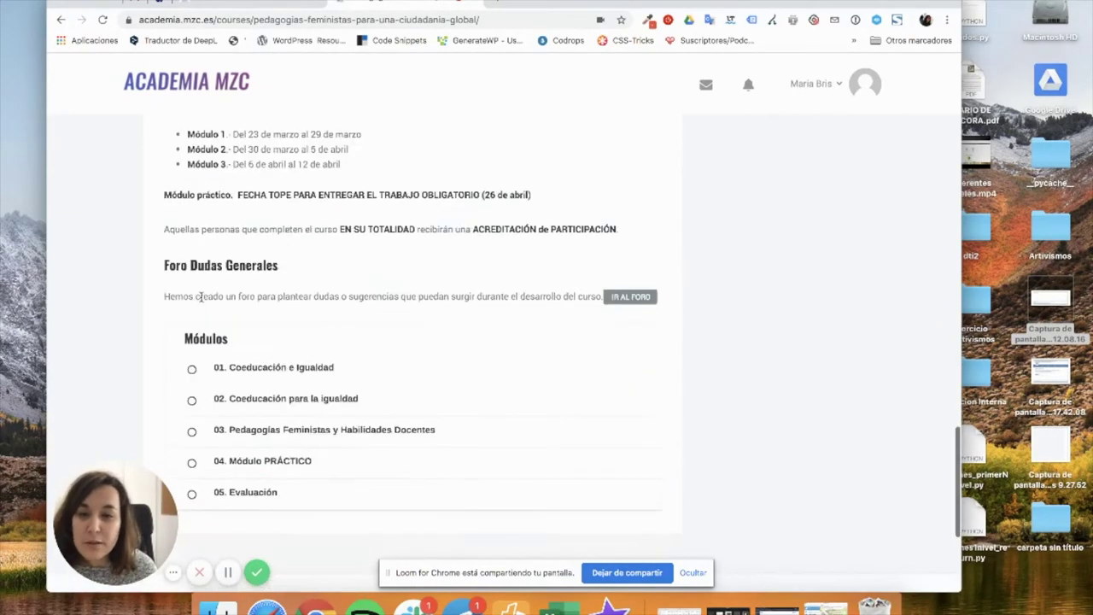
scroll(201, 299, "up", 2)
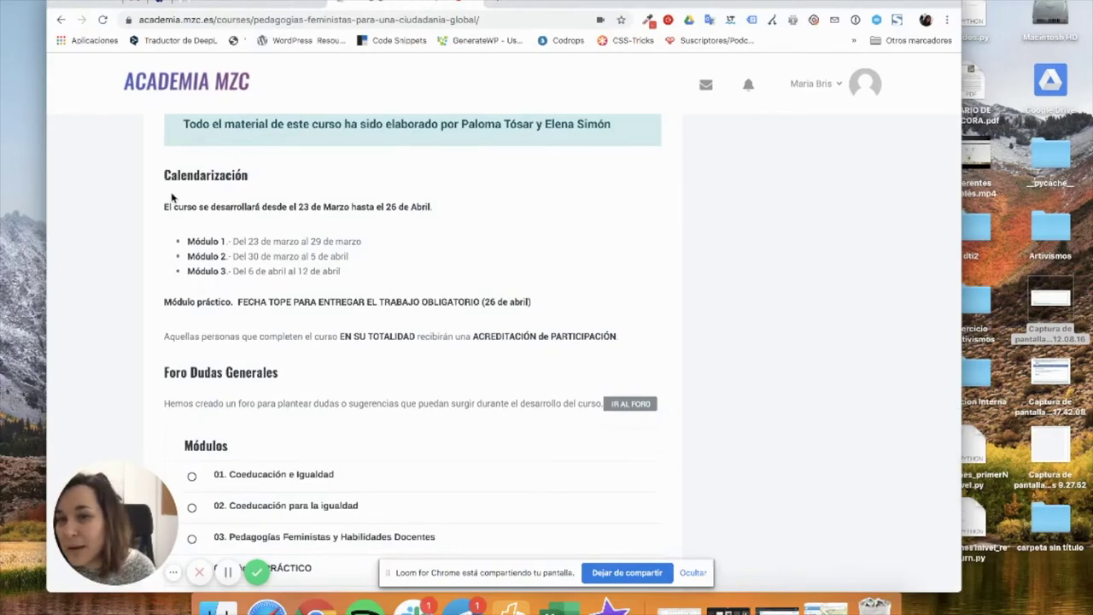
scroll(213, 286, "up", 1)
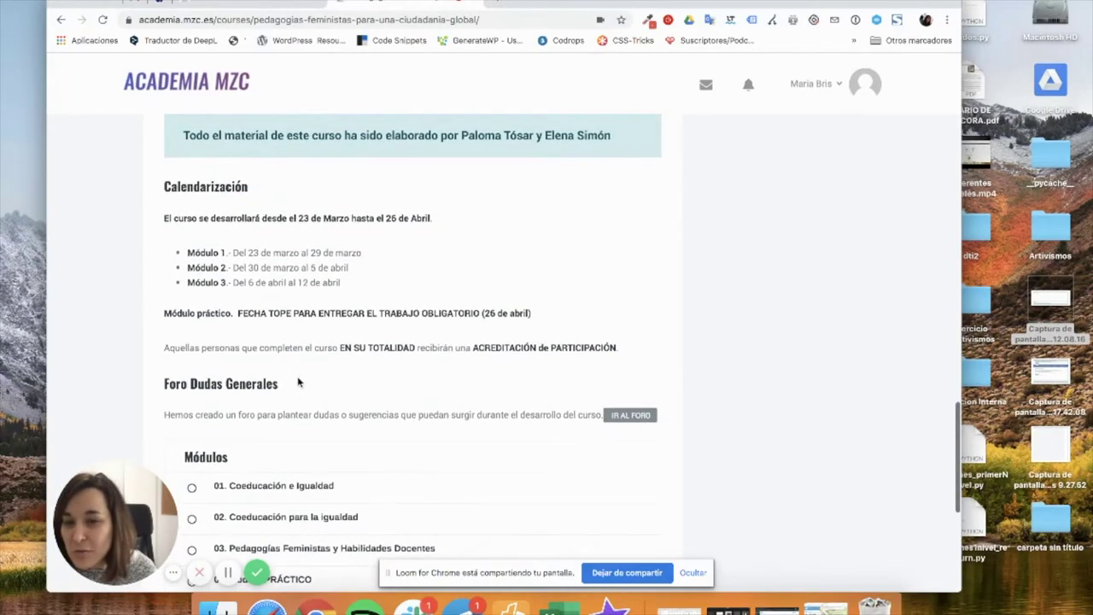
scroll(299, 379, "down", 3)
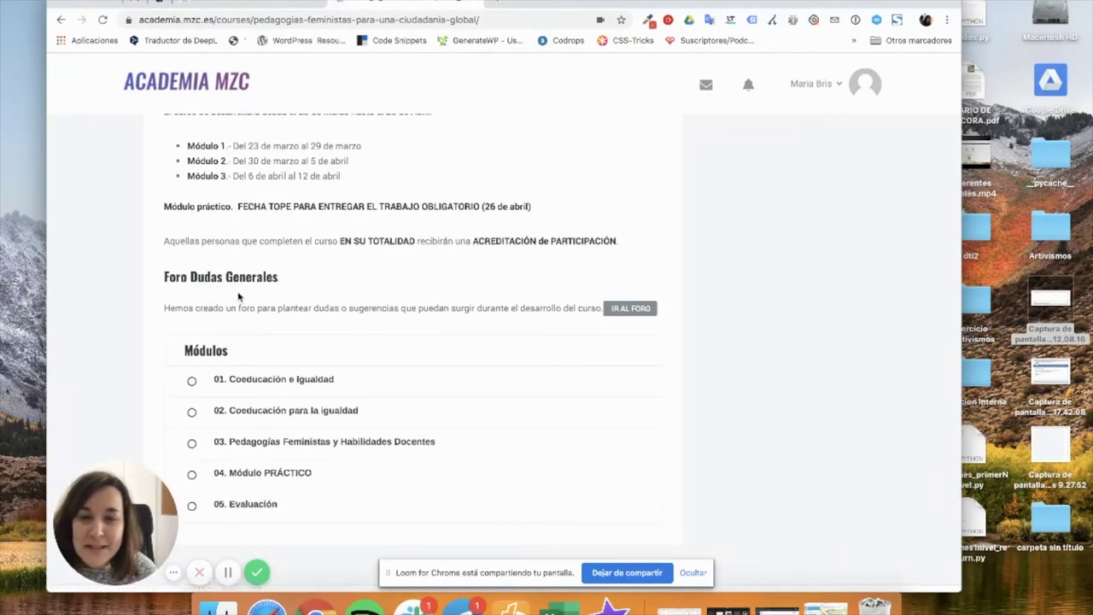
Copy the "Foro Dudas Generales" title from the published course into a new Encabezado block below the objectives list.
left_click_drag(164, 276, 612, 311)
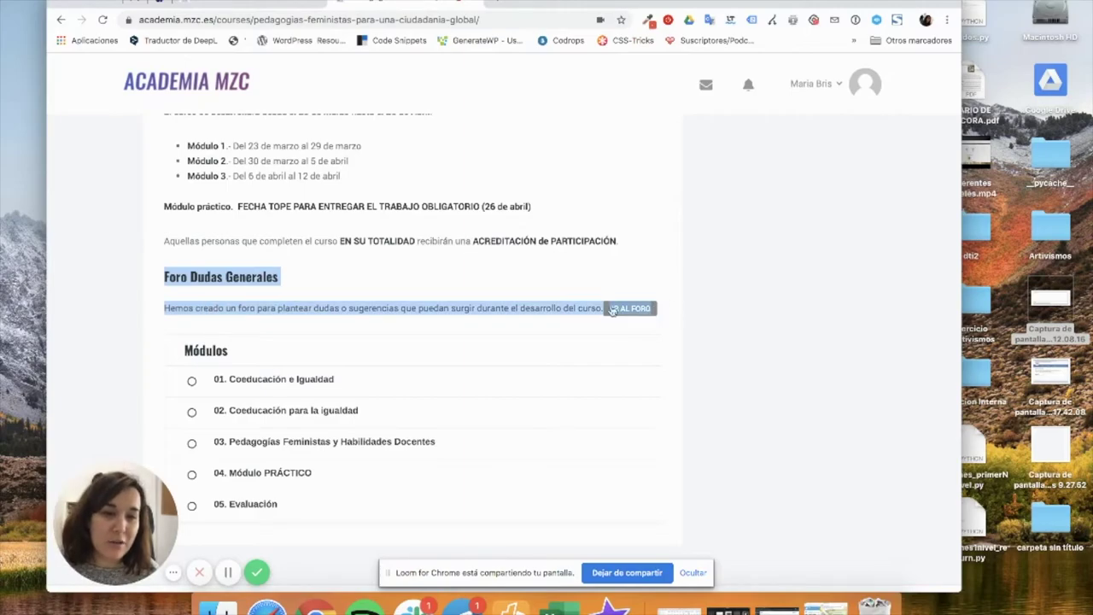
left_click_drag(283, 280, 161, 277)
key("super+c")
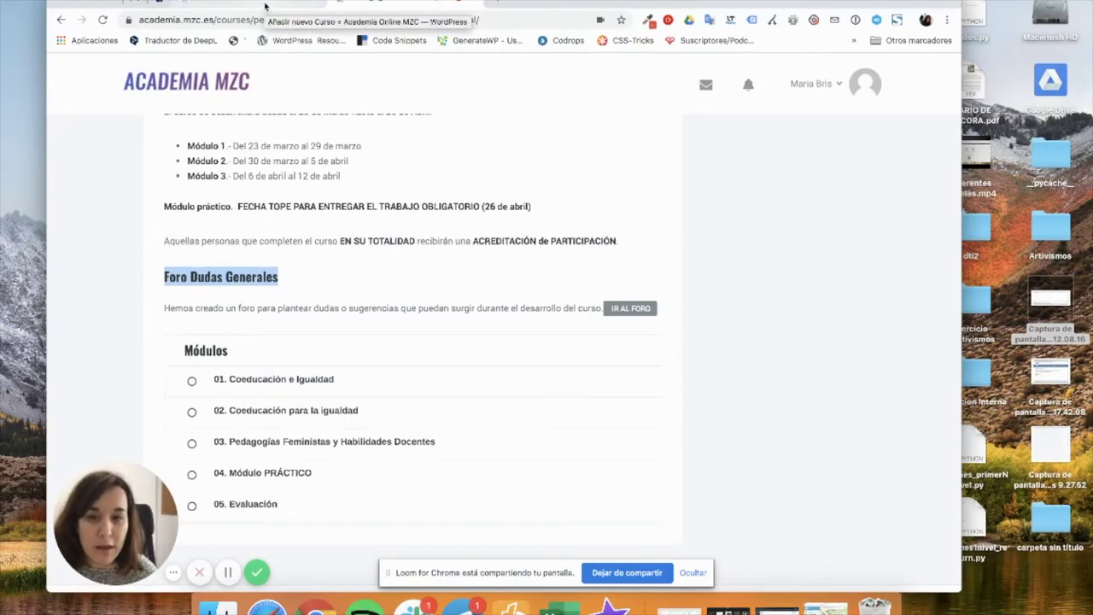
left_click(265, 7)
left_click(354, 352)
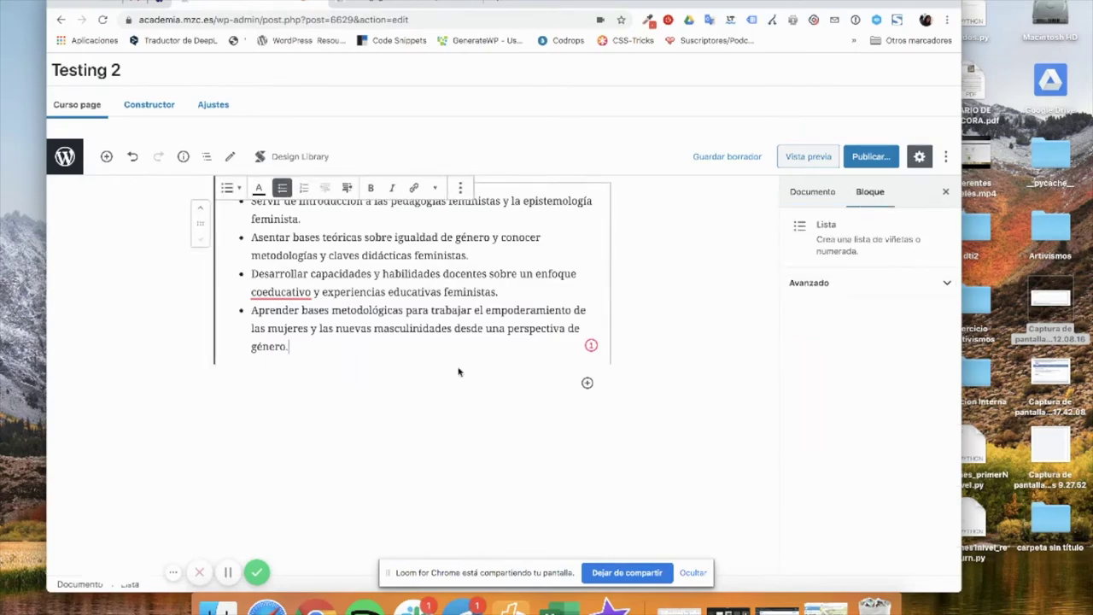
left_click(586, 383)
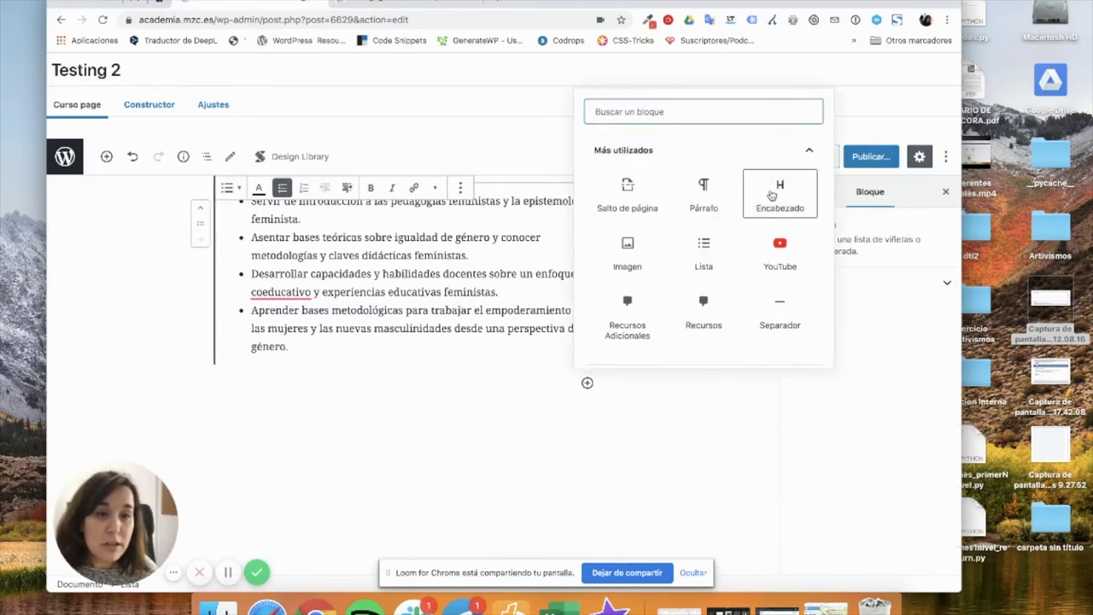
left_click(779, 195)
key("super+v")
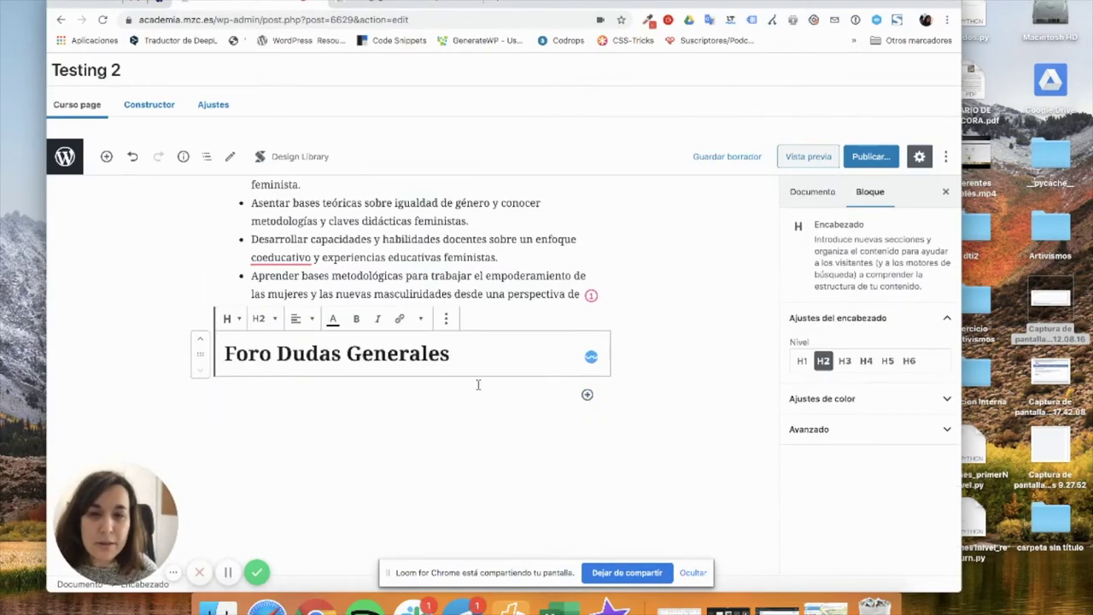
key("Return")
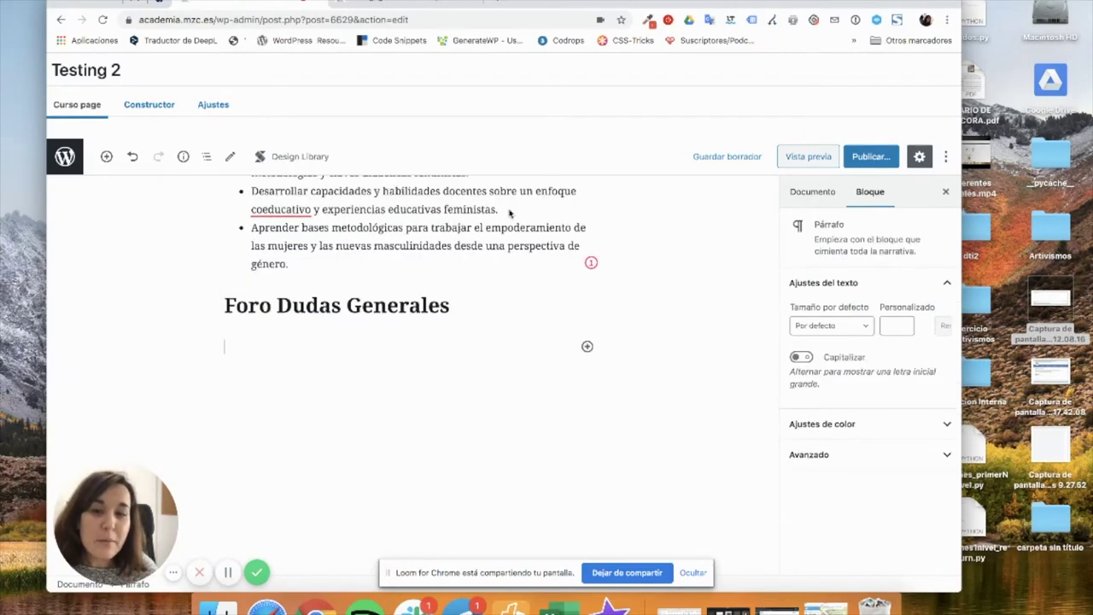
Copy the published course's forum paragraph, including its IR AL FORO link, into a paragraph below the Foro Dudas Generales heading.
left_click(409, 4)
left_click_drag(164, 309, 674, 302)
key("super+c")
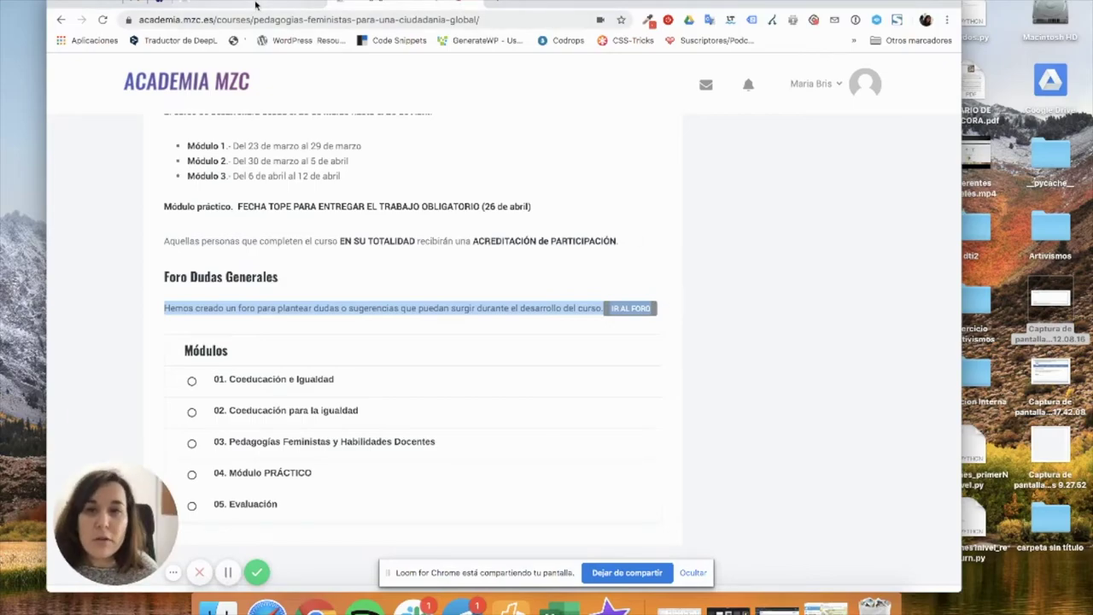
left_click(256, 7)
key("super+v")
Try to remove the link from IR AL FORO in the forum paragraph and undo the removal.
left_click_drag(486, 346, 413, 346)
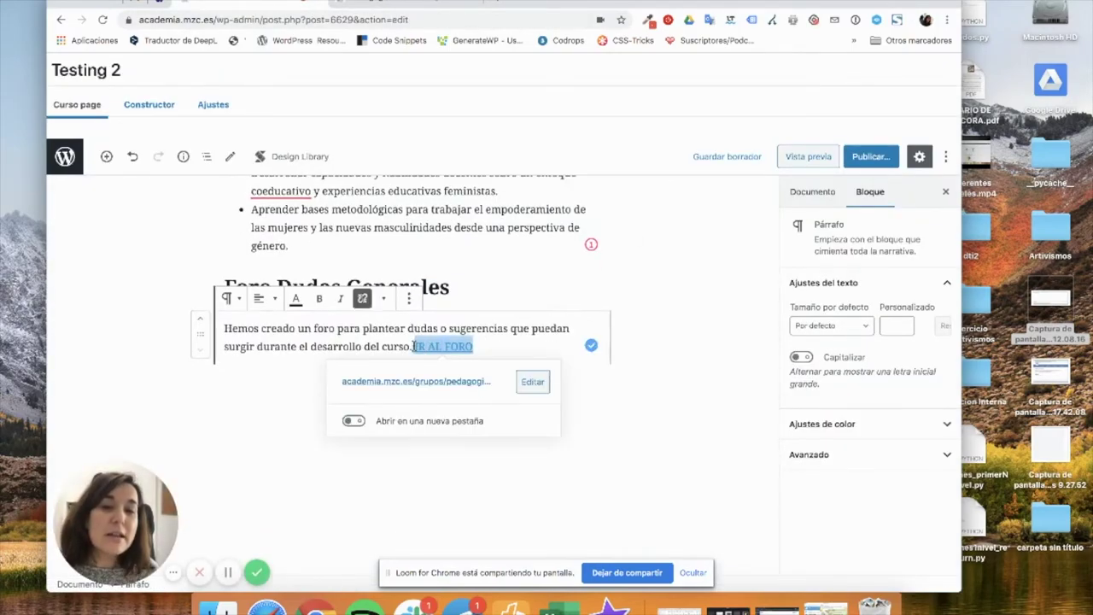
left_click(363, 298)
left_click(479, 346)
key("super+z")
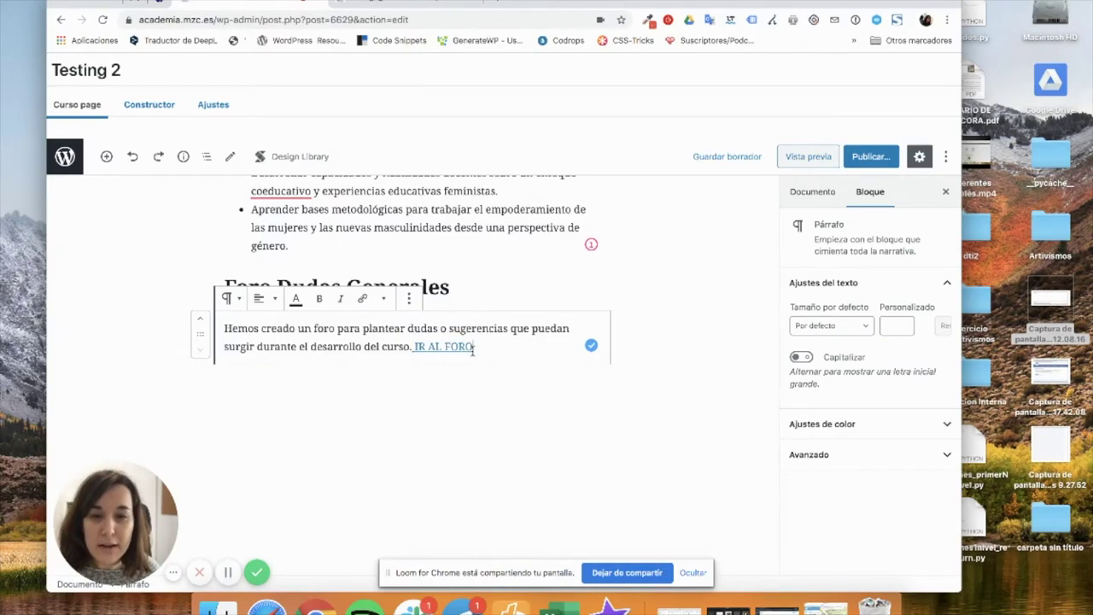
Copy the full URL of the IR AL FORO link and open it in a new browser tab.
left_click(529, 382)
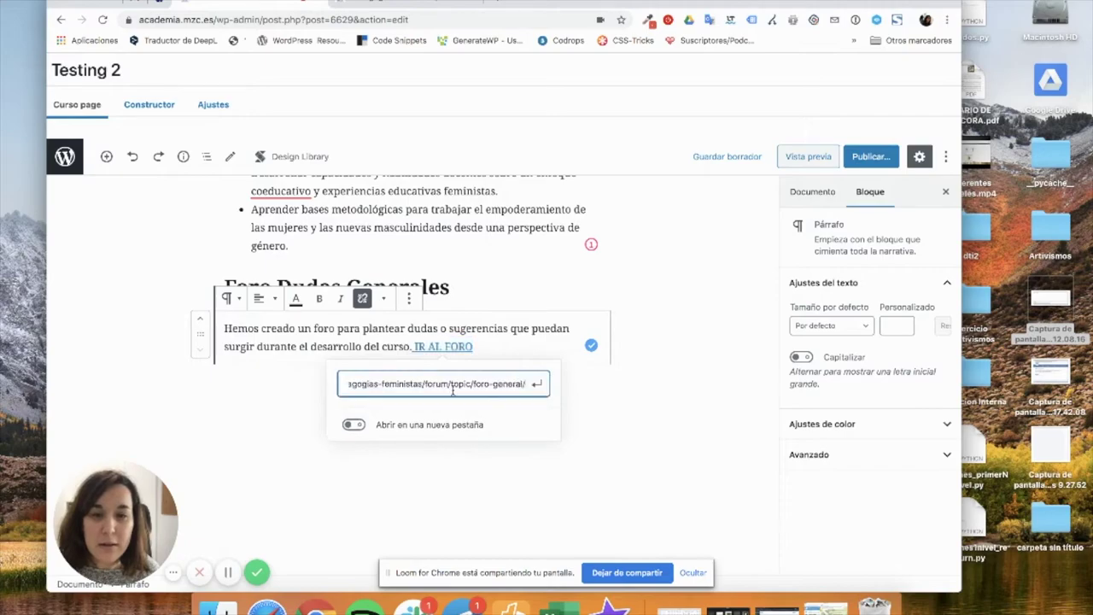
key("super+a")
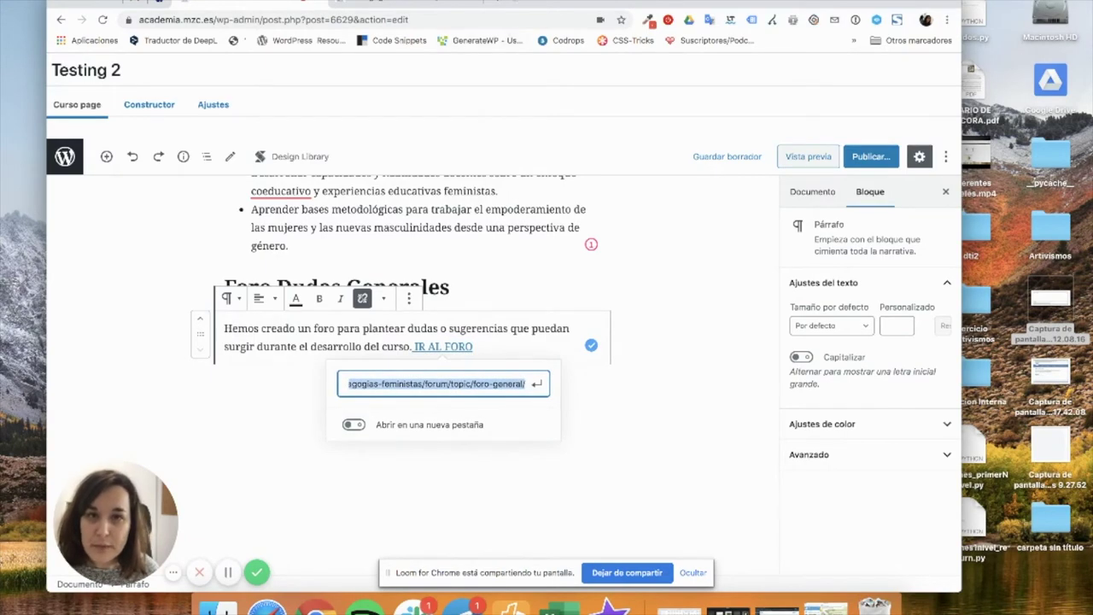
key("super+t")
key("super+v")
key("Return")
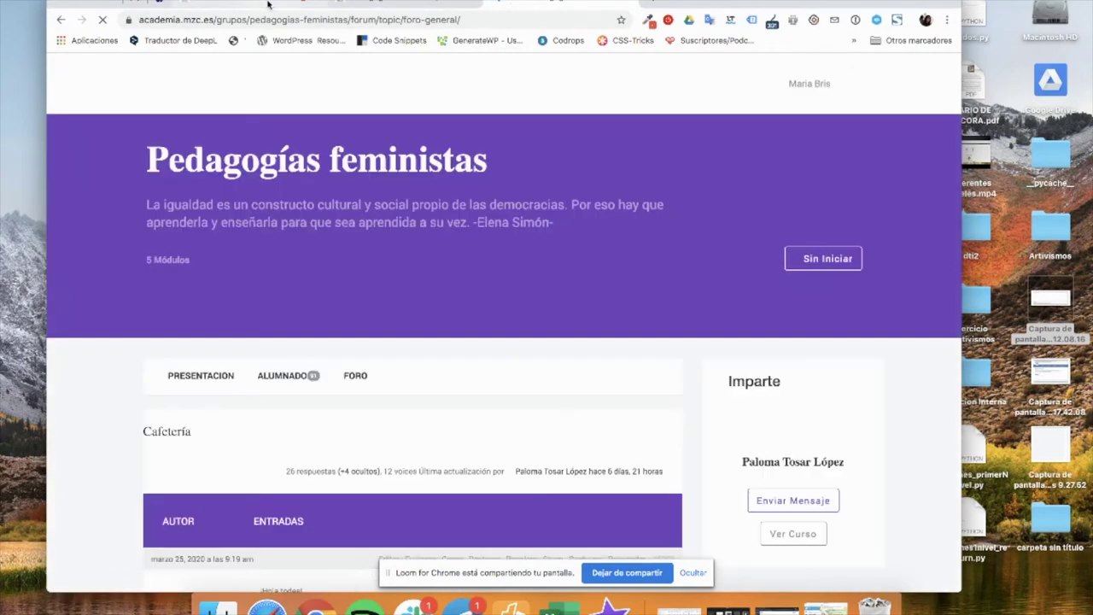
Return to the course draft and remove the link from the words IR AL FORO.
left_click(267, 4)
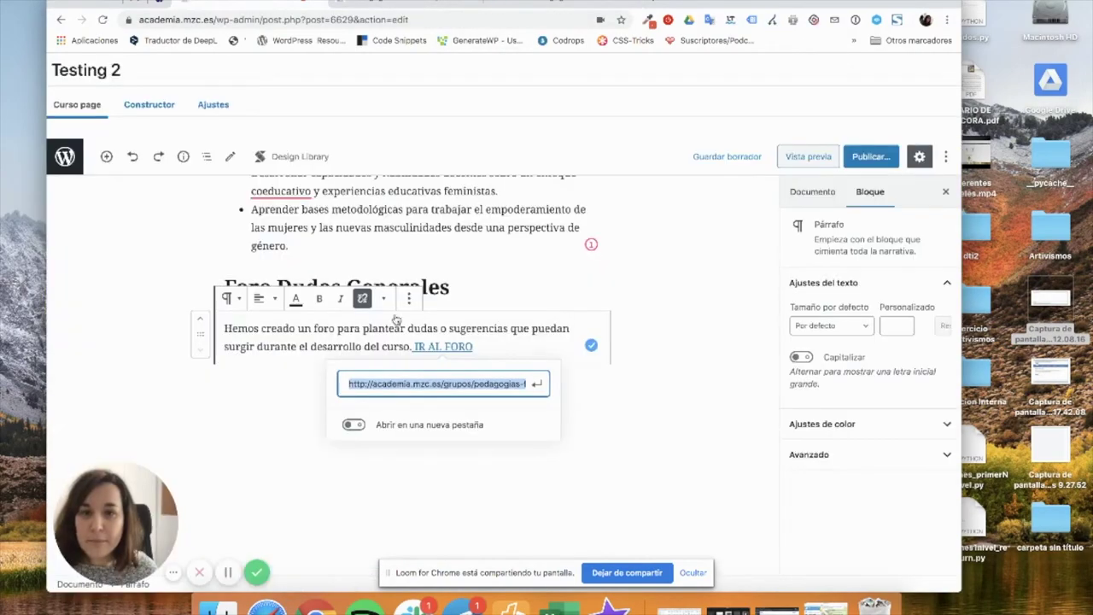
left_click(481, 346)
left_click_drag(485, 343, 410, 342)
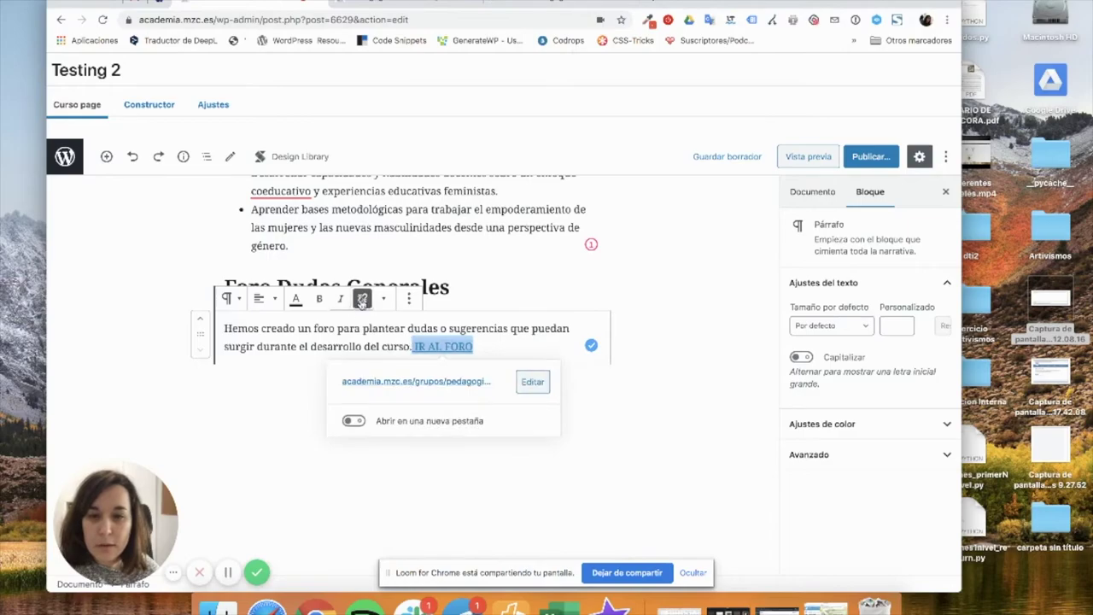
left_click(362, 298)
left_click(489, 349)
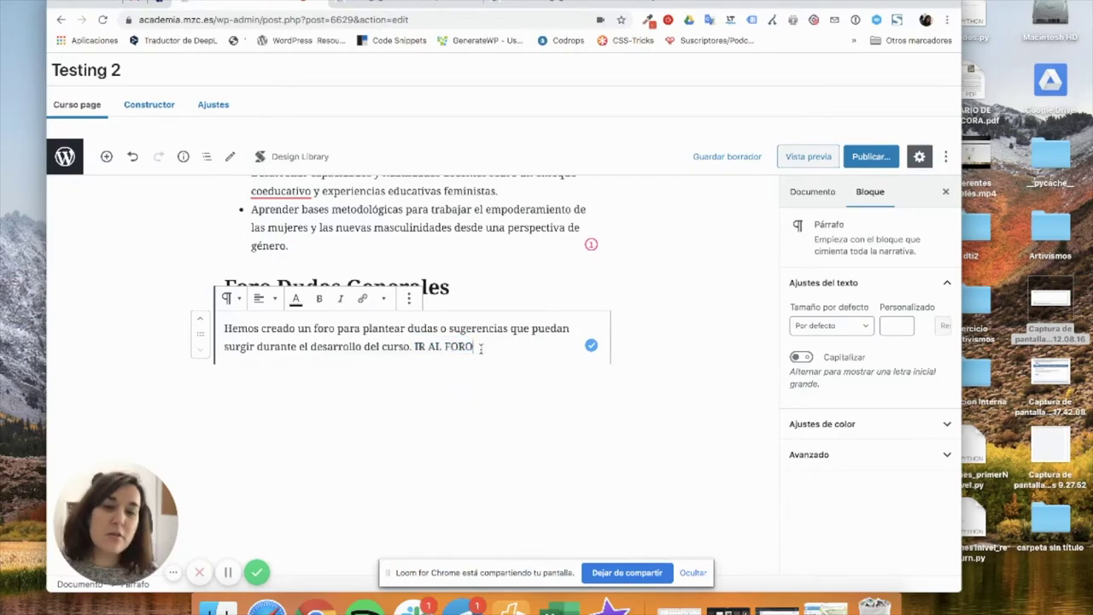
Select the words IR AL FORO in the forum paragraph and start adding a new link to them.
left_click(167, 287)
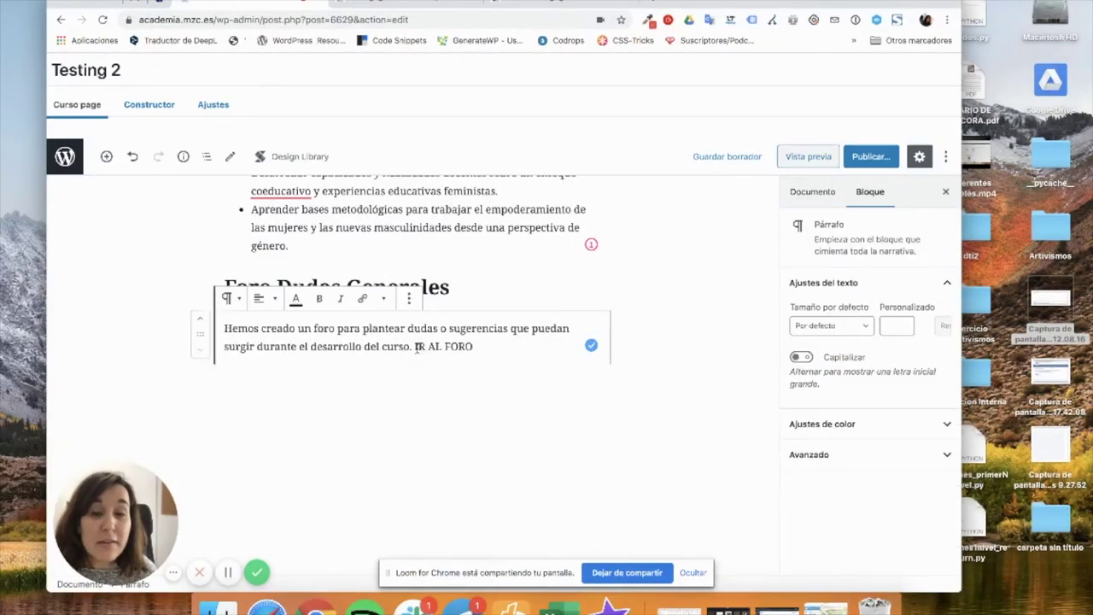
left_click_drag(415, 345, 472, 346)
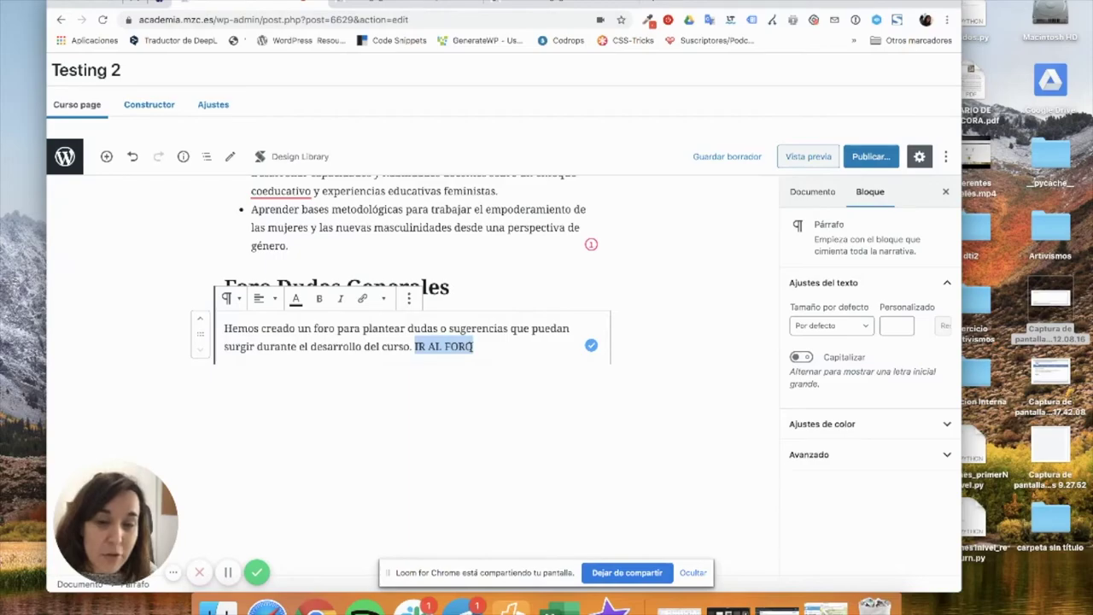
left_click(362, 298)
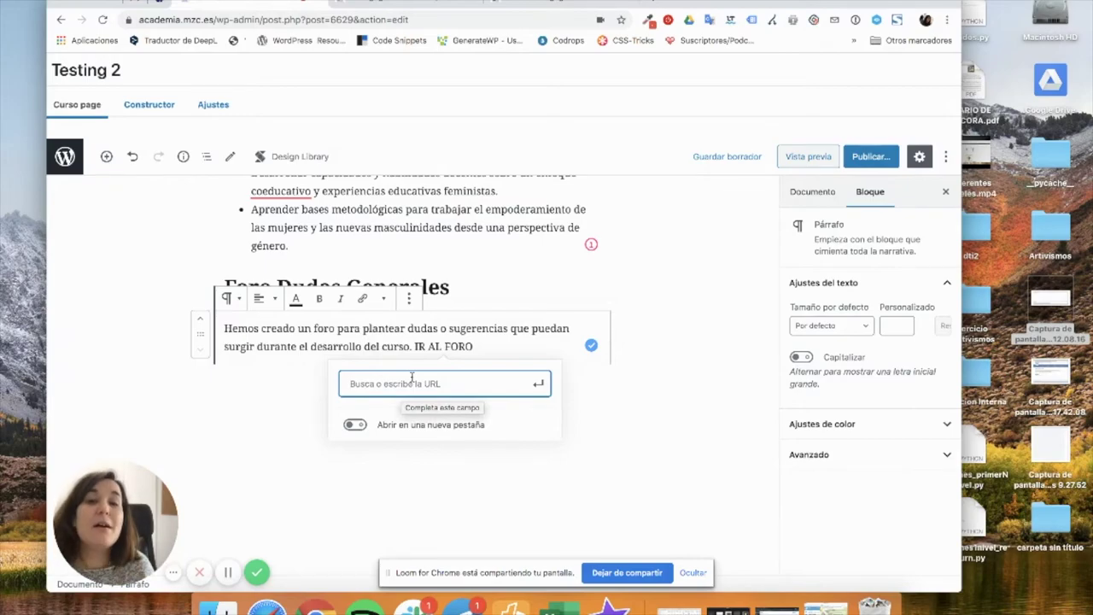
scroll(490, 283, "up", 10)
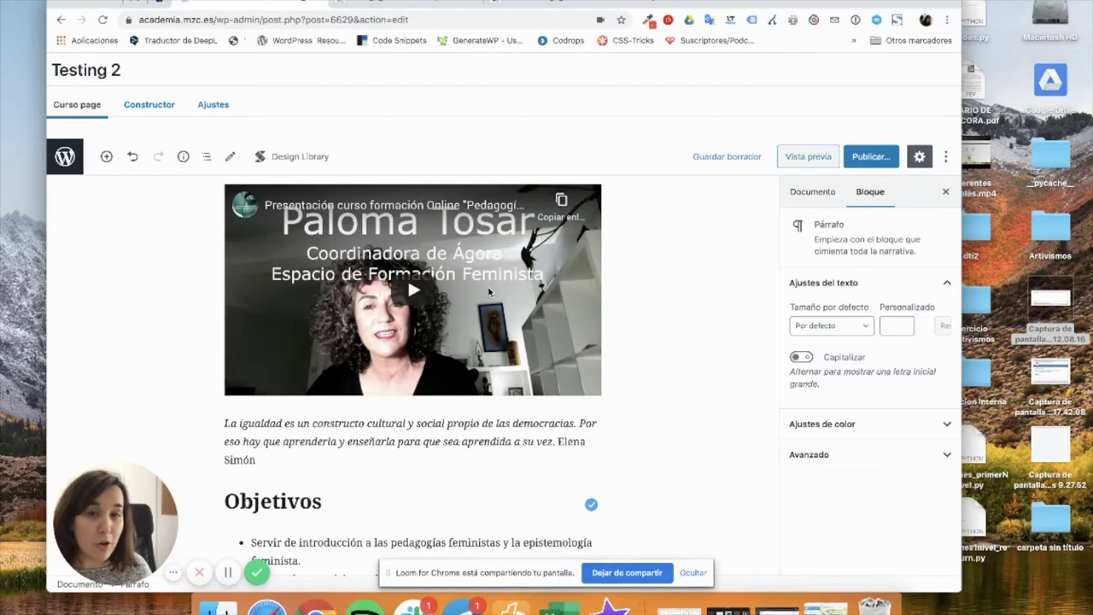
scroll(489, 290, "down", 2)
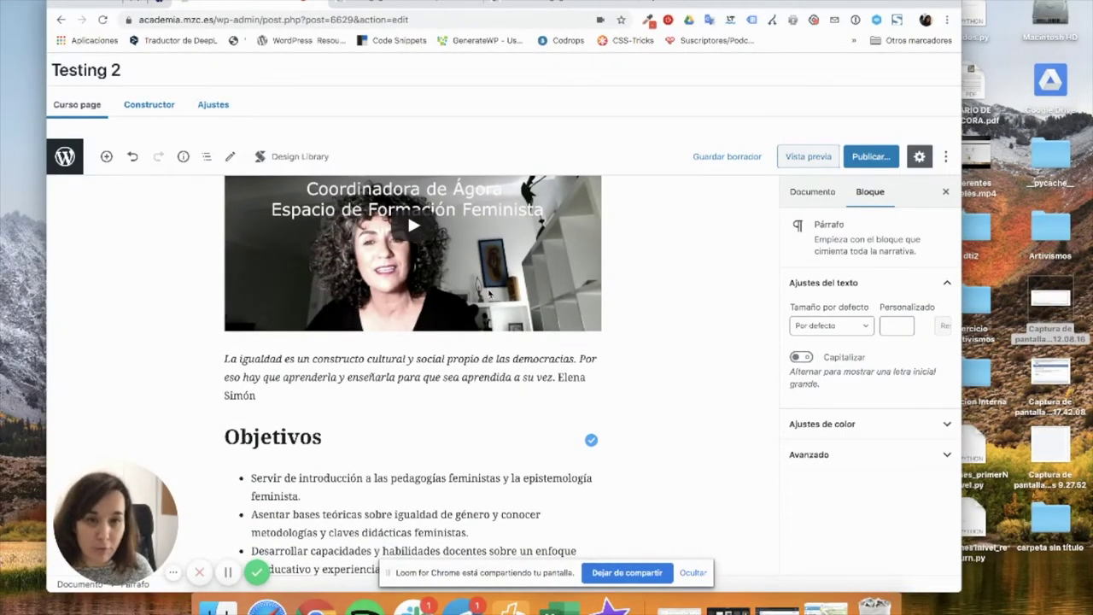
scroll(503, 360, "up", 5)
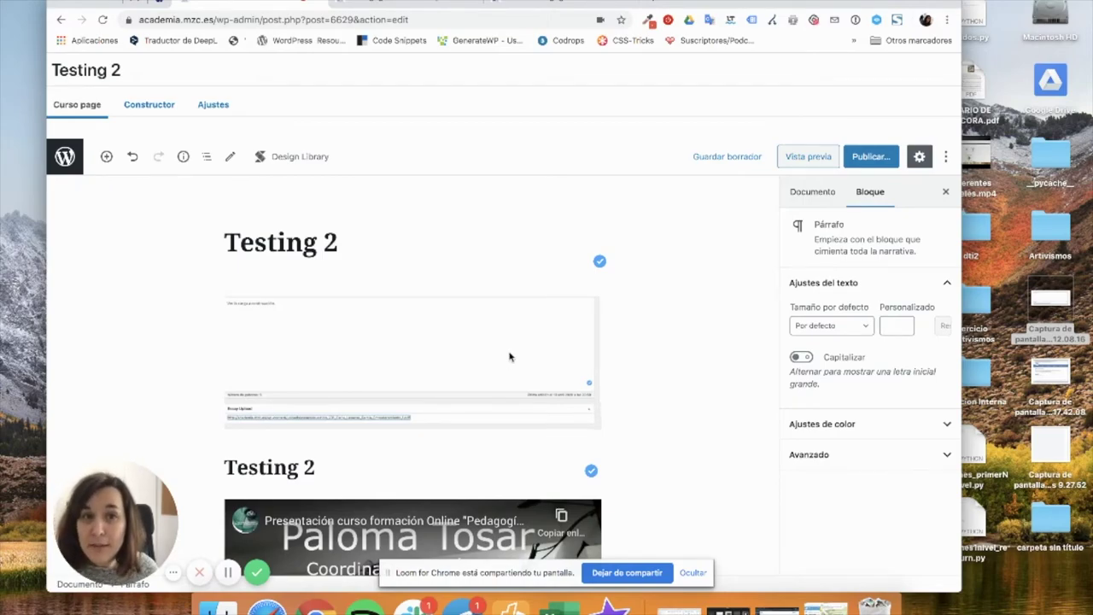
scroll(504, 360, "down", 5)
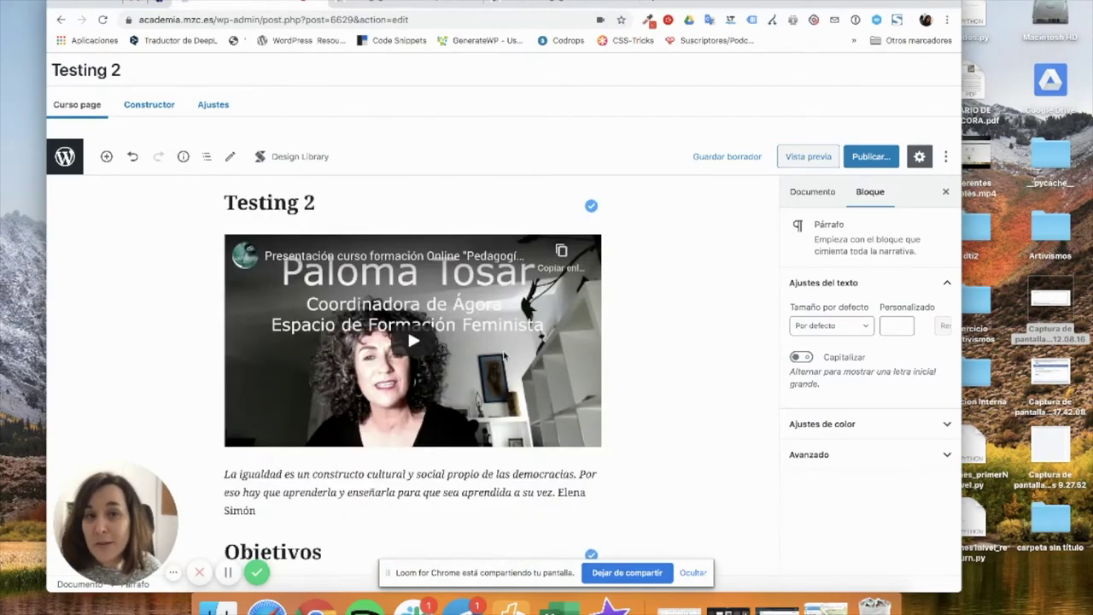
scroll(504, 357, "down", 3)
key("ctrl+k")
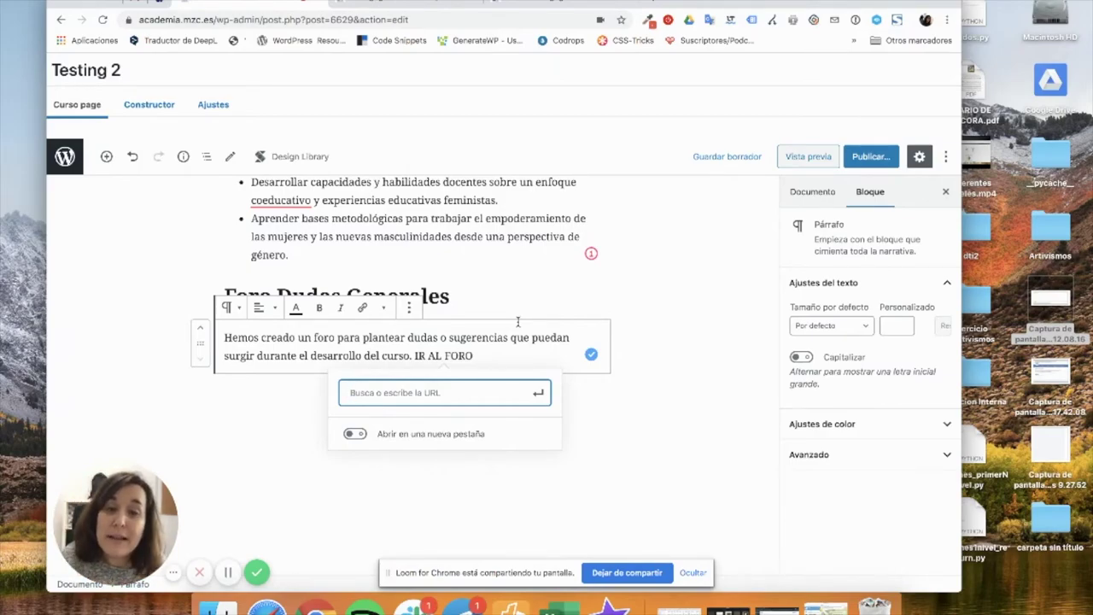
Examine the posts in the Cafetería topic and the list of debates in the Pedagogías feministas group forum.
left_click(595, 3)
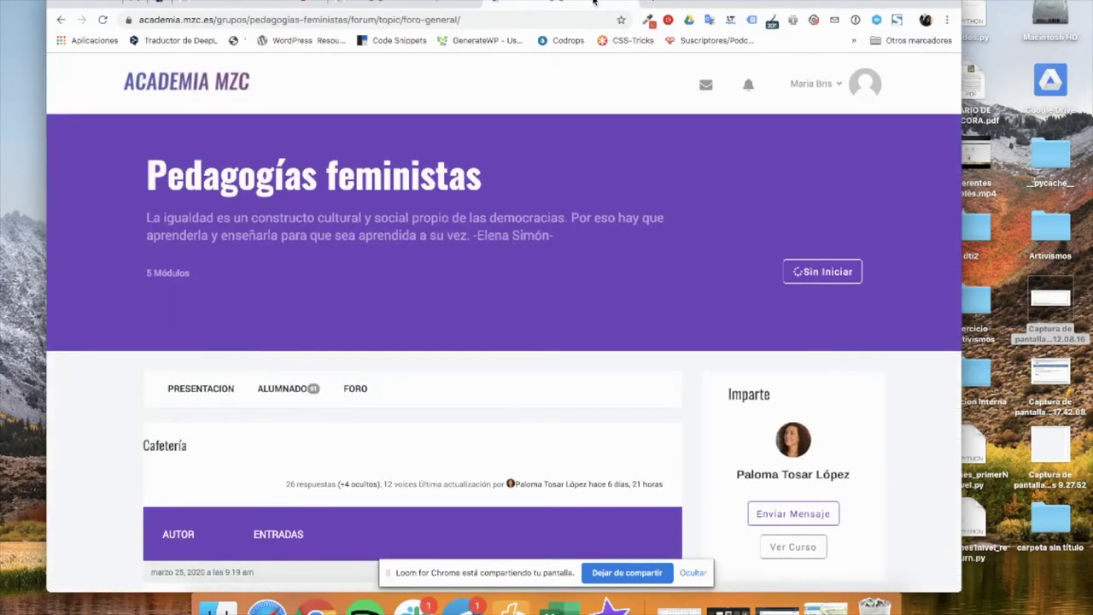
left_click(170, 19)
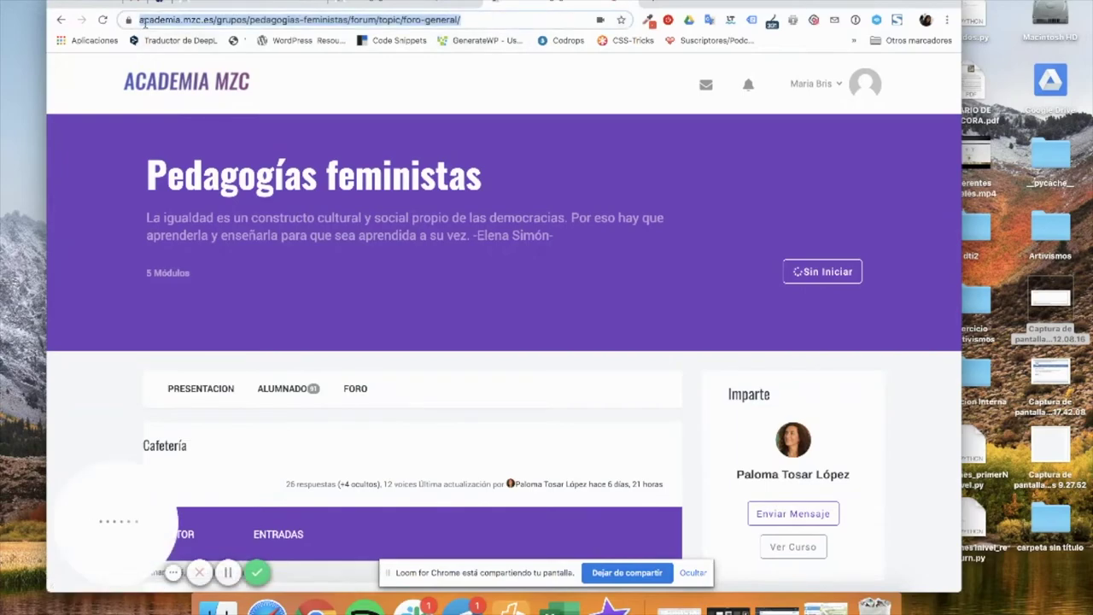
scroll(456, 298, "down", 5)
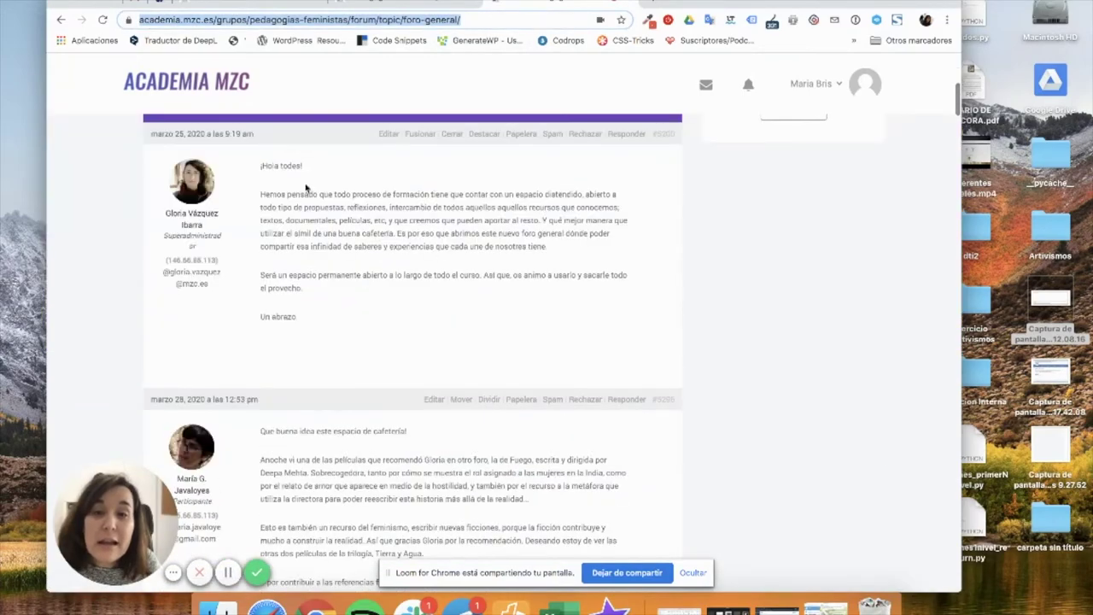
scroll(240, 327, "down", 3)
scroll(319, 342, "up", 5)
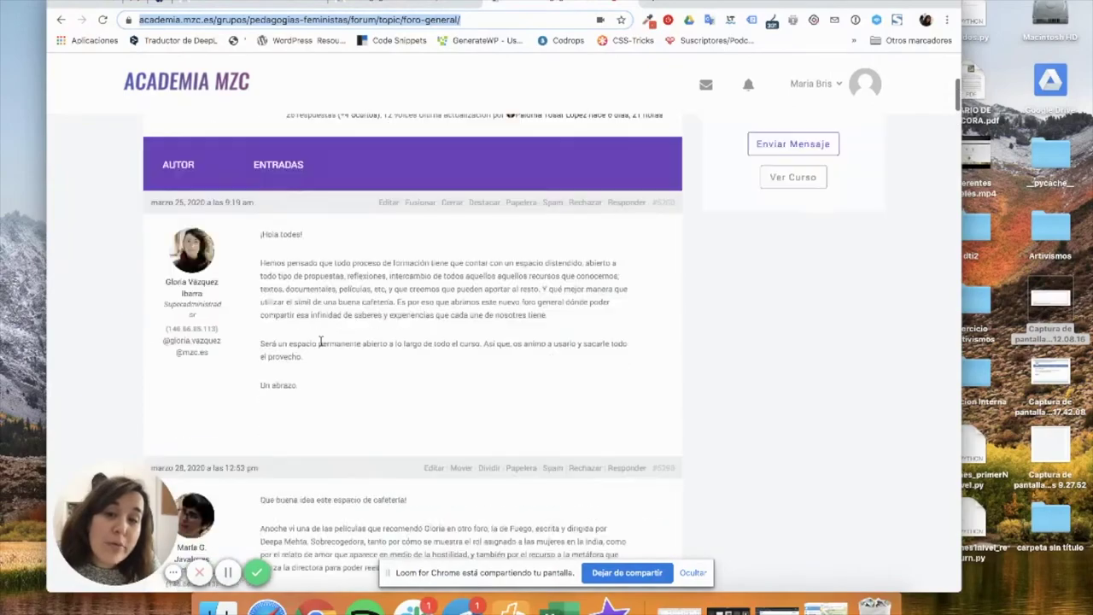
scroll(415, 256, "up", 5)
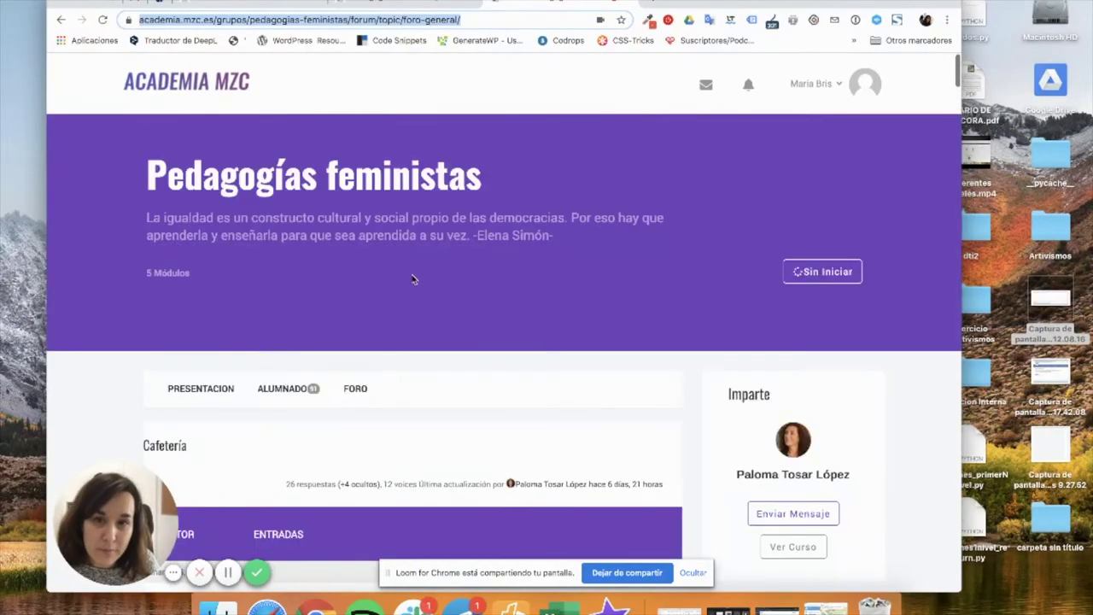
left_click(352, 391)
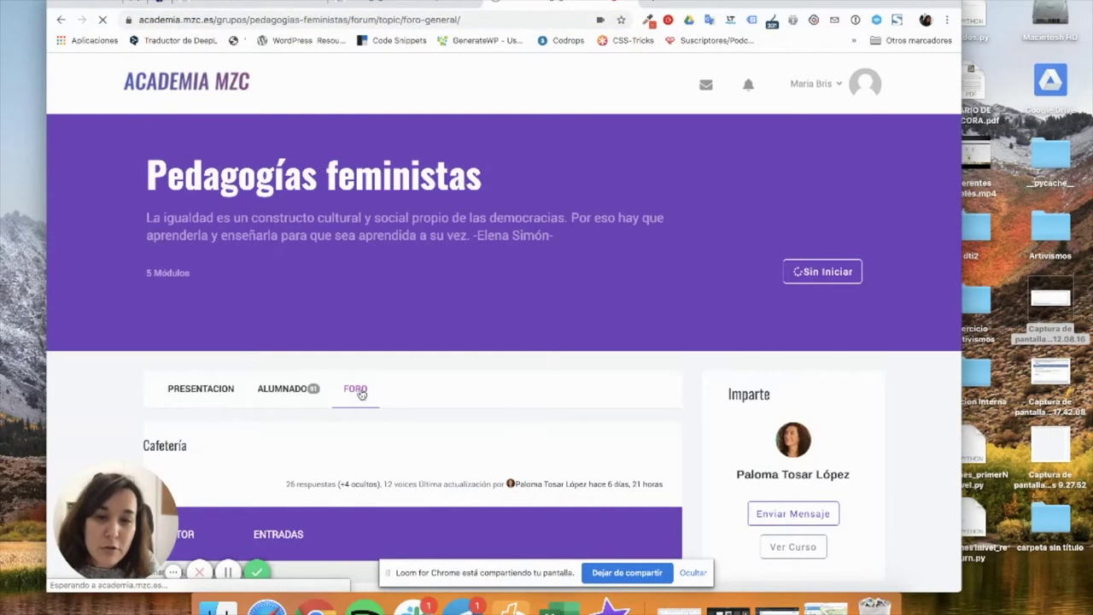
scroll(264, 257, "down", 4)
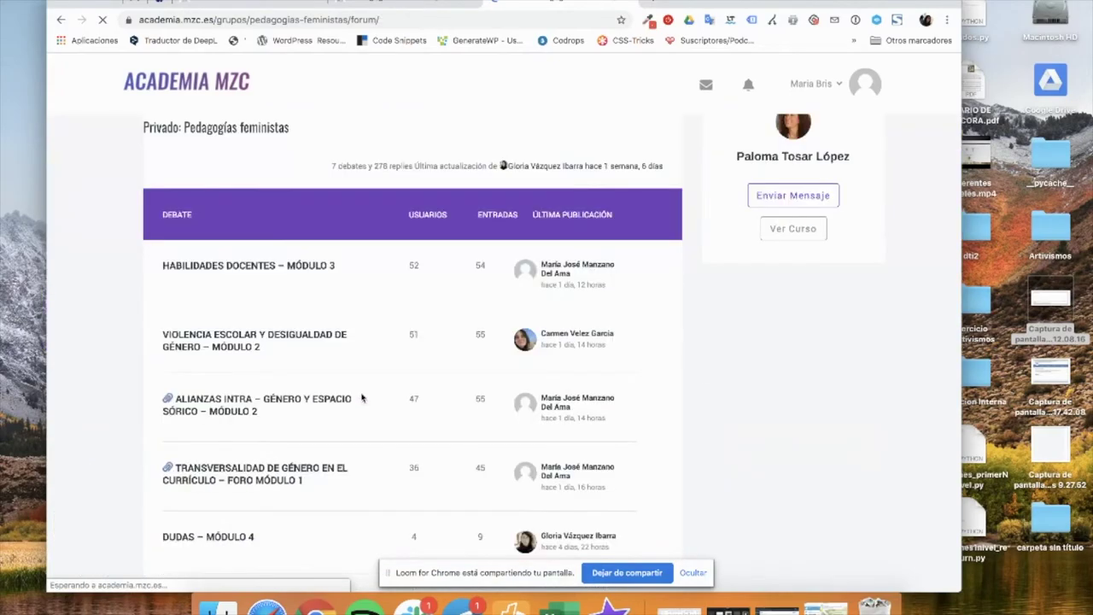
scroll(248, 427, "down", 3)
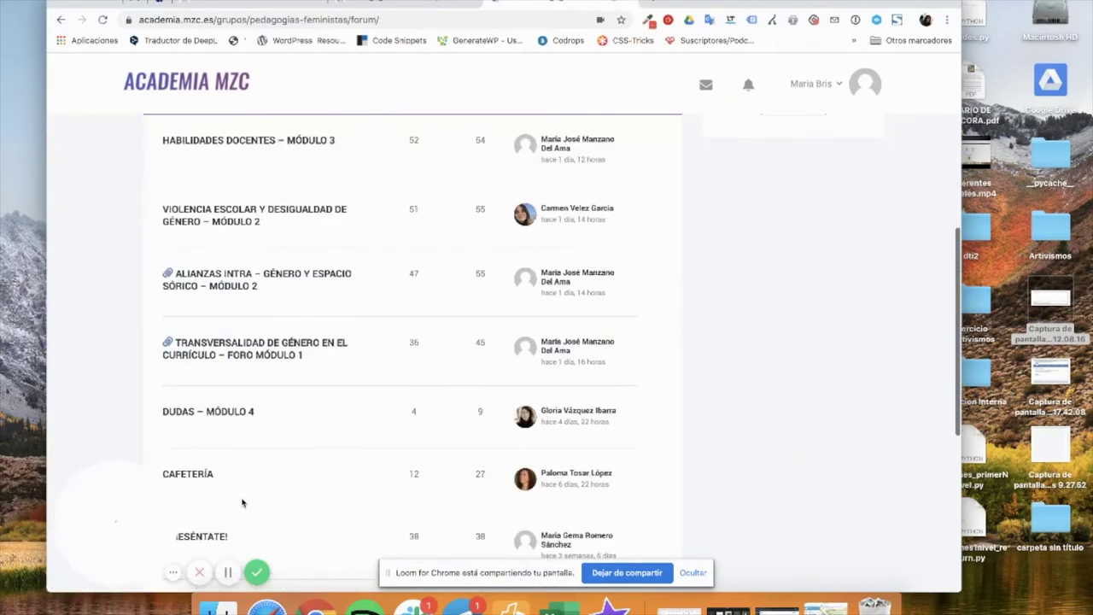
scroll(249, 466, "down", 4)
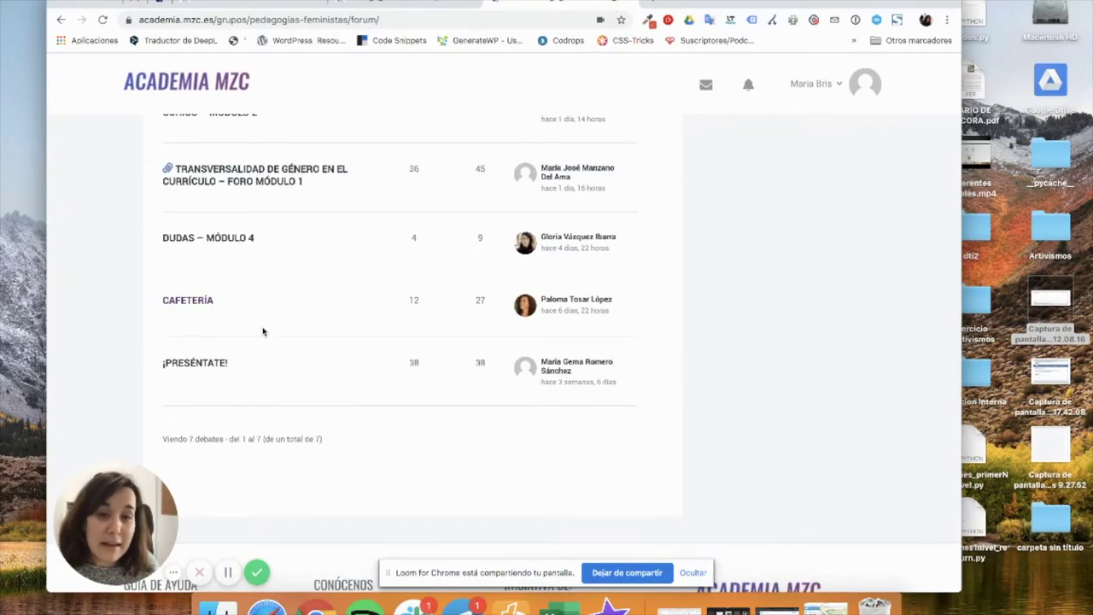
Link IR AL FORO to academia.mzc.es/grupos/pedagogias-feministas/forum/topic/foro-general/ in the course draft and make it open in a new browser tab.
left_click(206, 303)
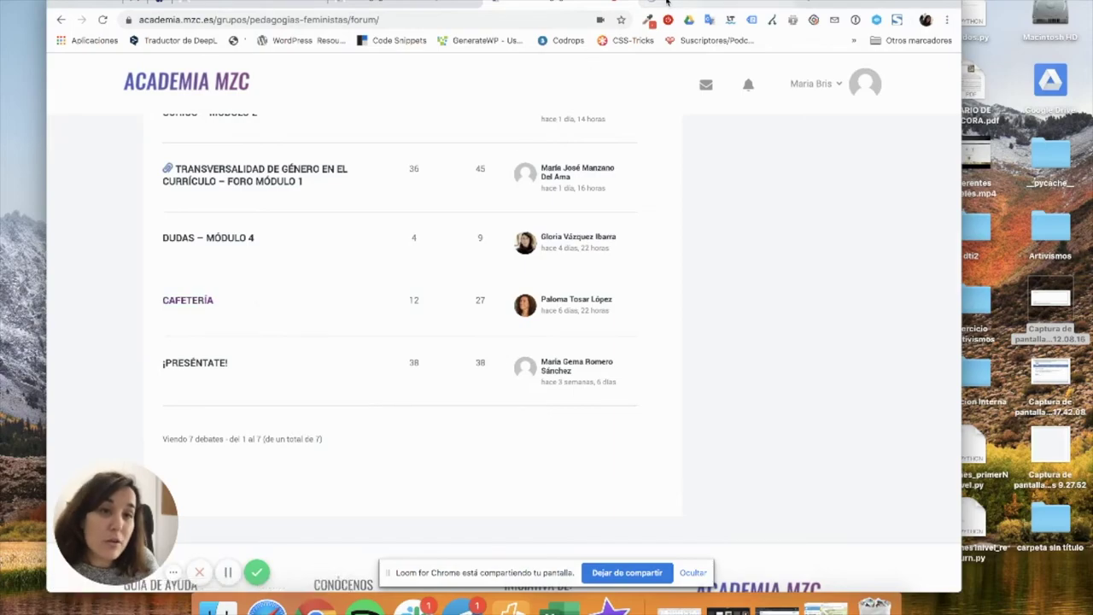
left_click(480, 15)
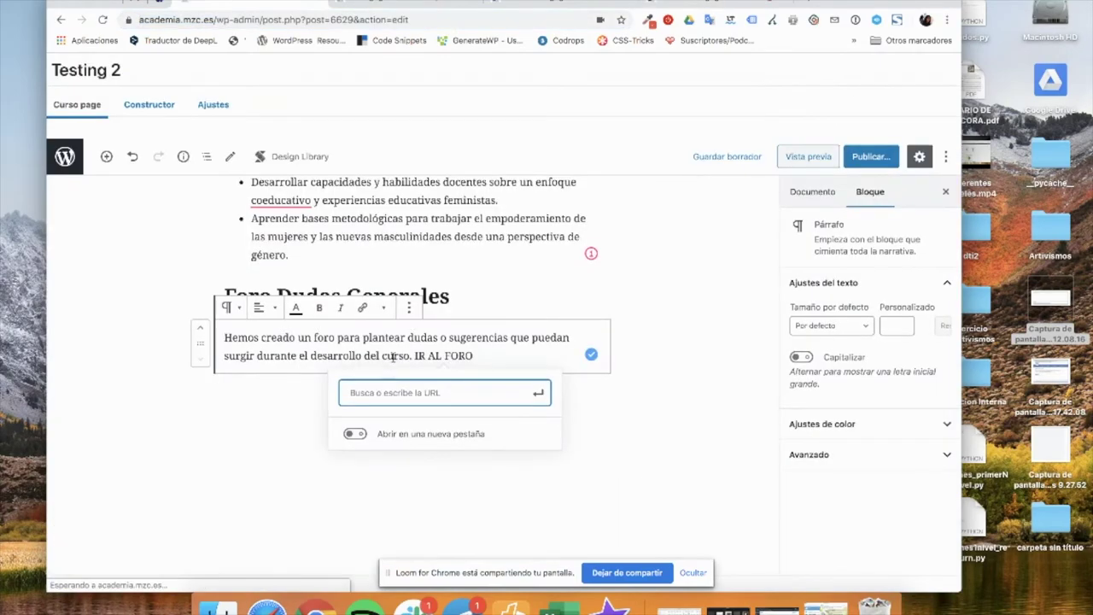
key("super+v")
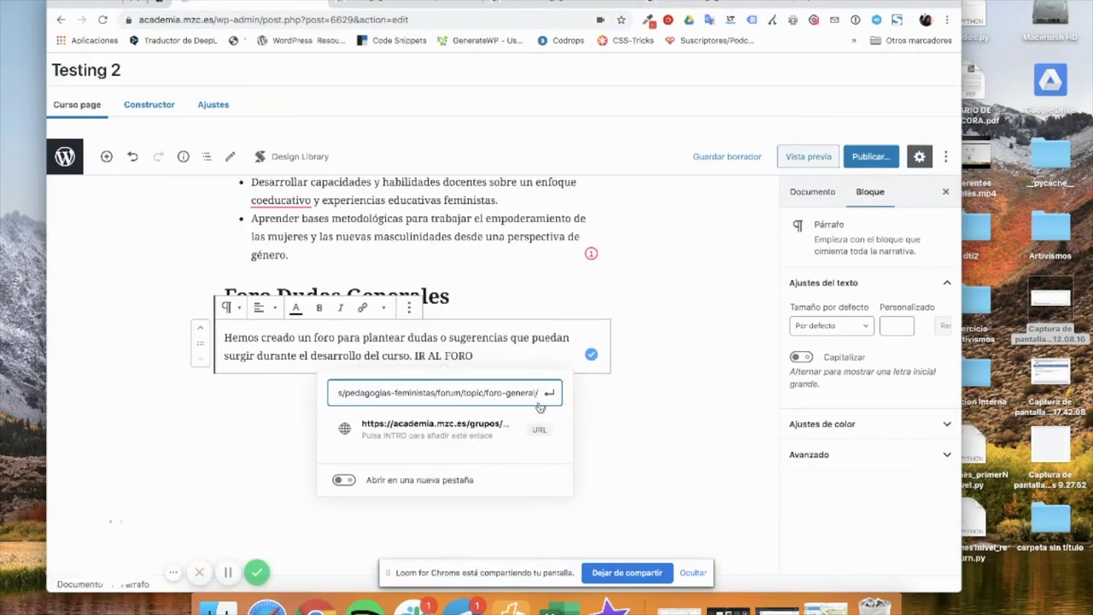
left_click(495, 424)
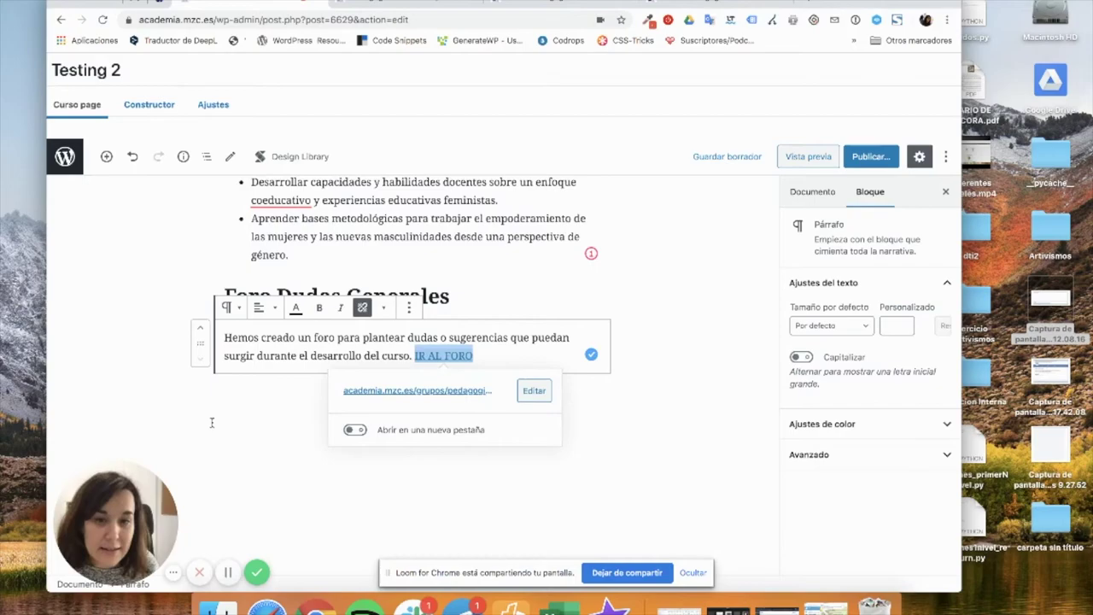
left_click(356, 430)
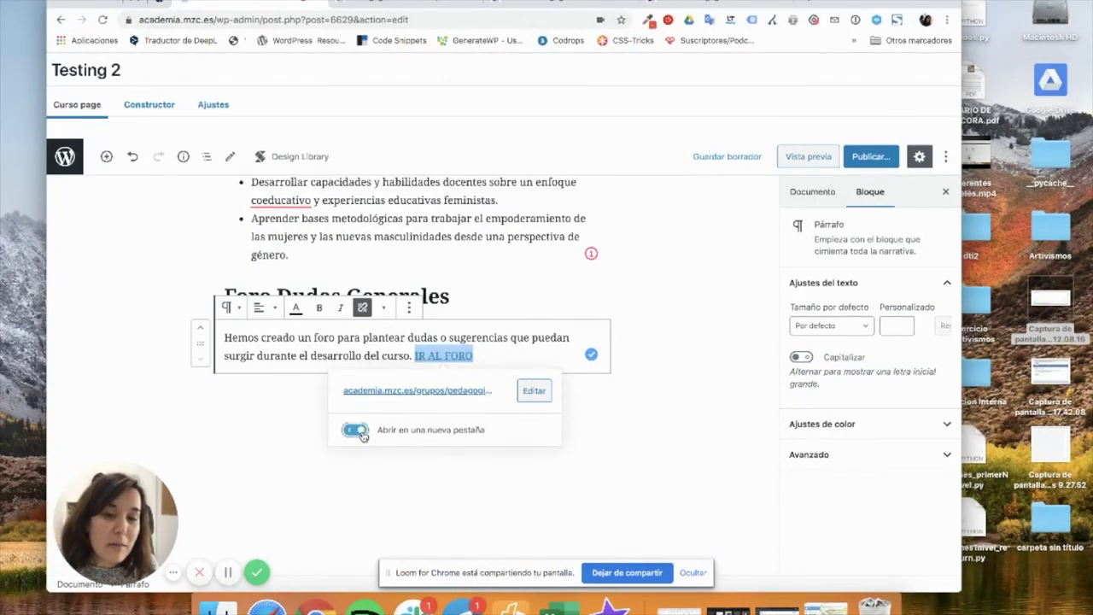
left_click(294, 437)
scroll(302, 407, "up", 2)
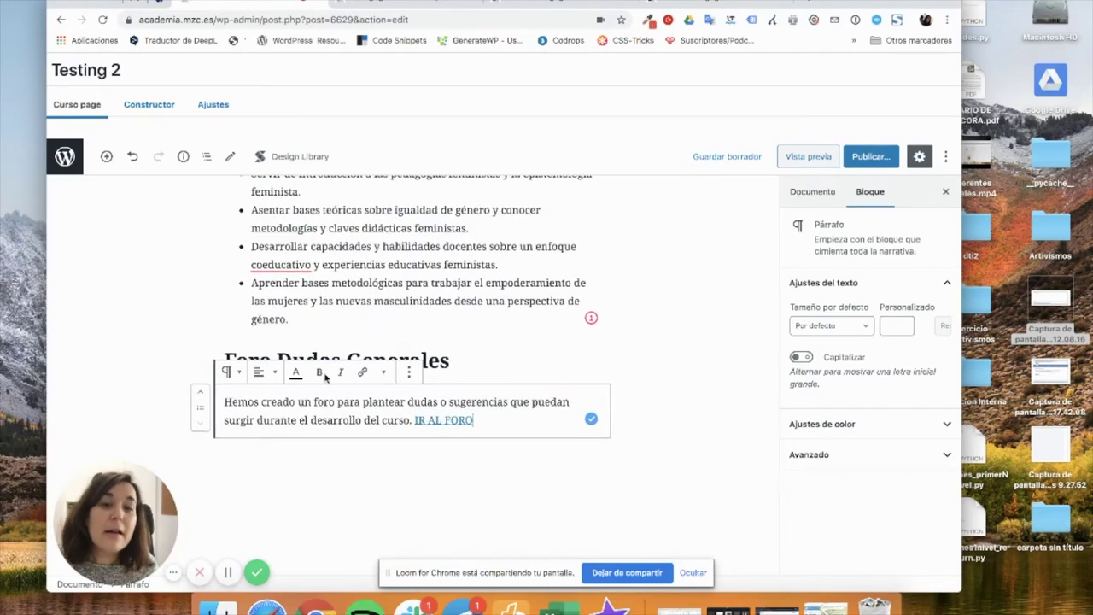
Look over the list of debates in the Pedagogías feministas group forum again and return to the course draft.
left_click(367, 315)
scroll(366, 315, "up", 3)
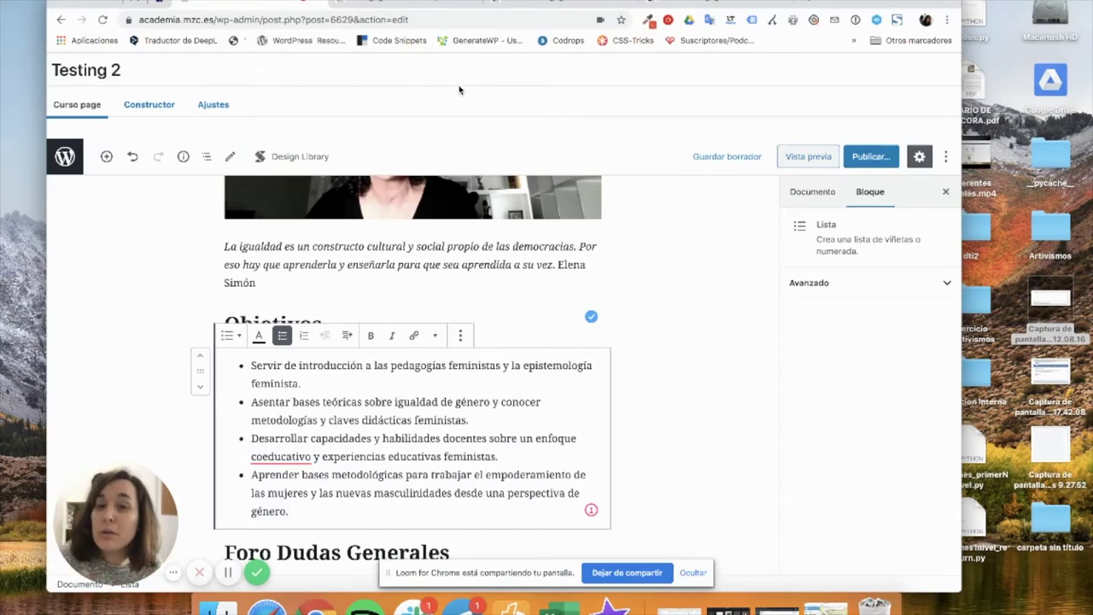
left_click(714, 5)
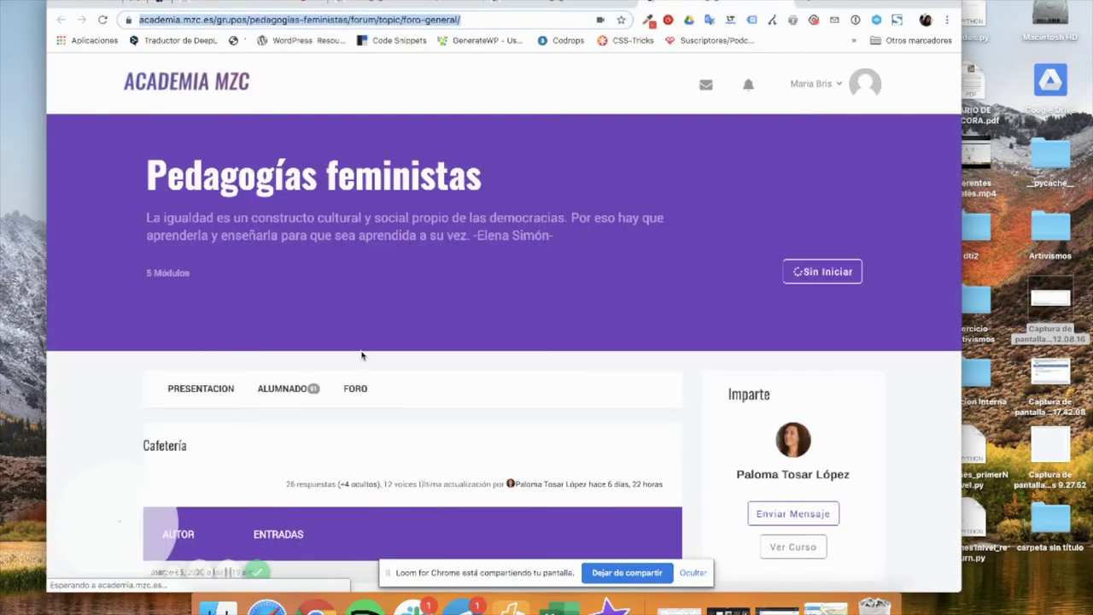
left_click(364, 400)
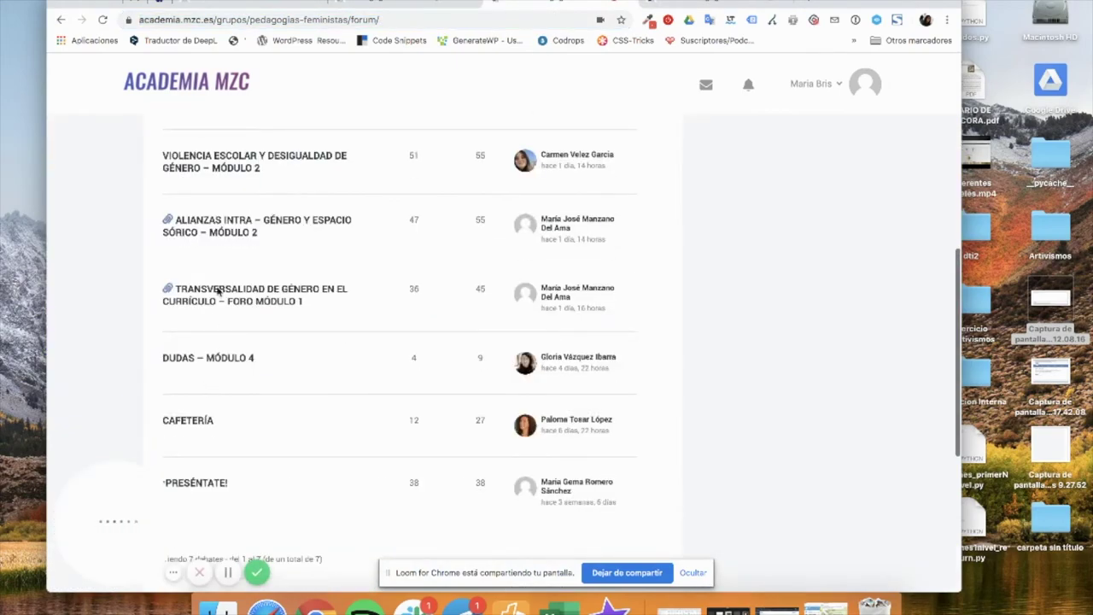
scroll(281, 158, "up", 1)
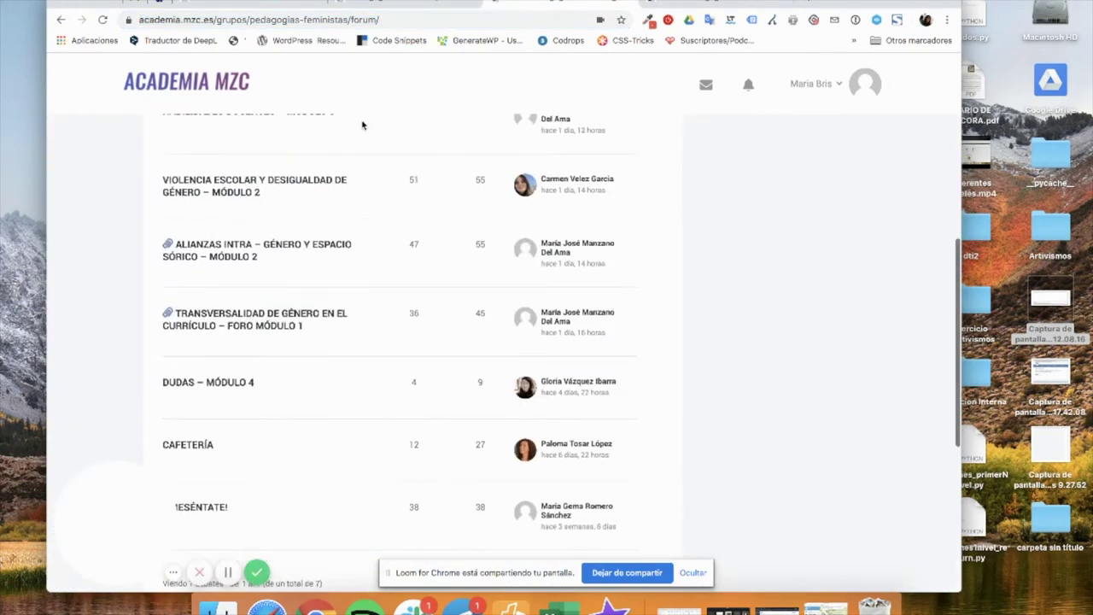
left_click(263, 6)
Review the Testing 2 draft from its title and video through Objetivos to the linked Foro Dudas Generales section.
scroll(376, 414, "down", 5)
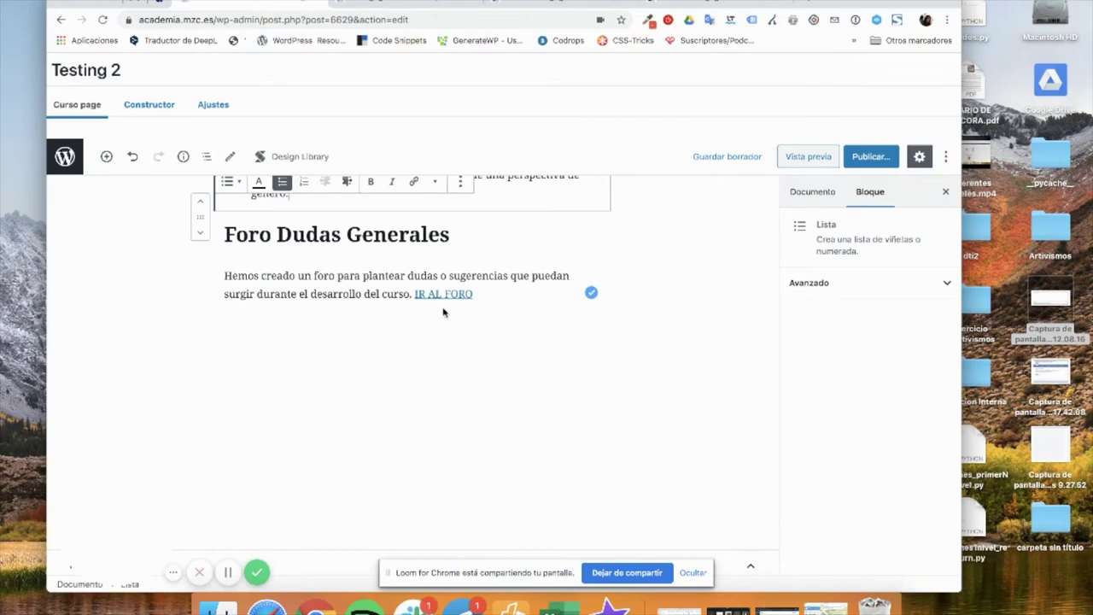
scroll(444, 321, "up", 8)
scroll(453, 321, "up", 5)
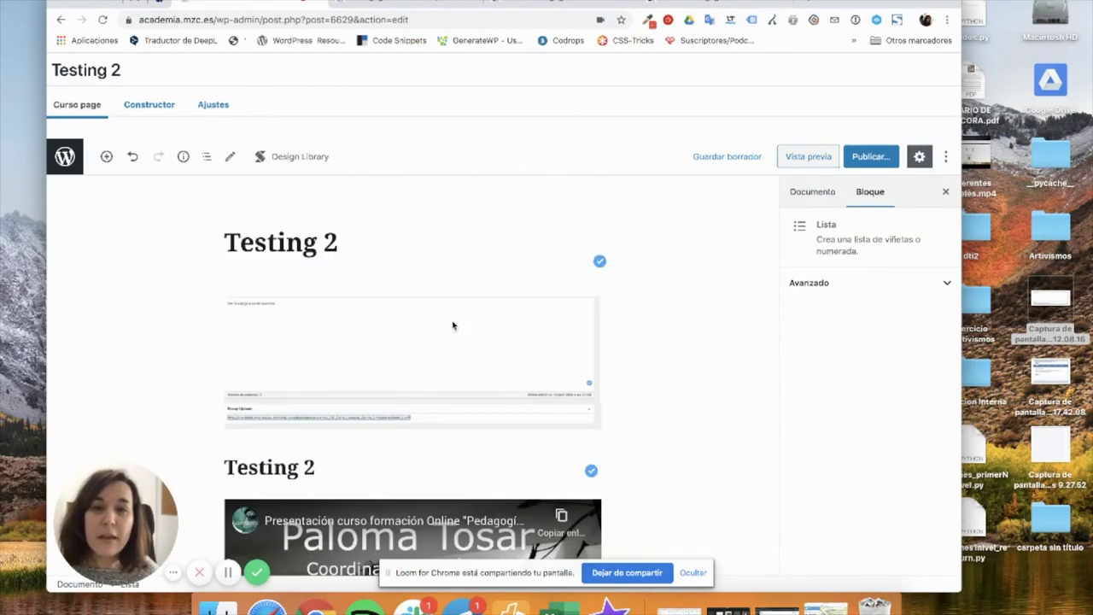
scroll(452, 323, "down", 2)
scroll(451, 323, "up", 2)
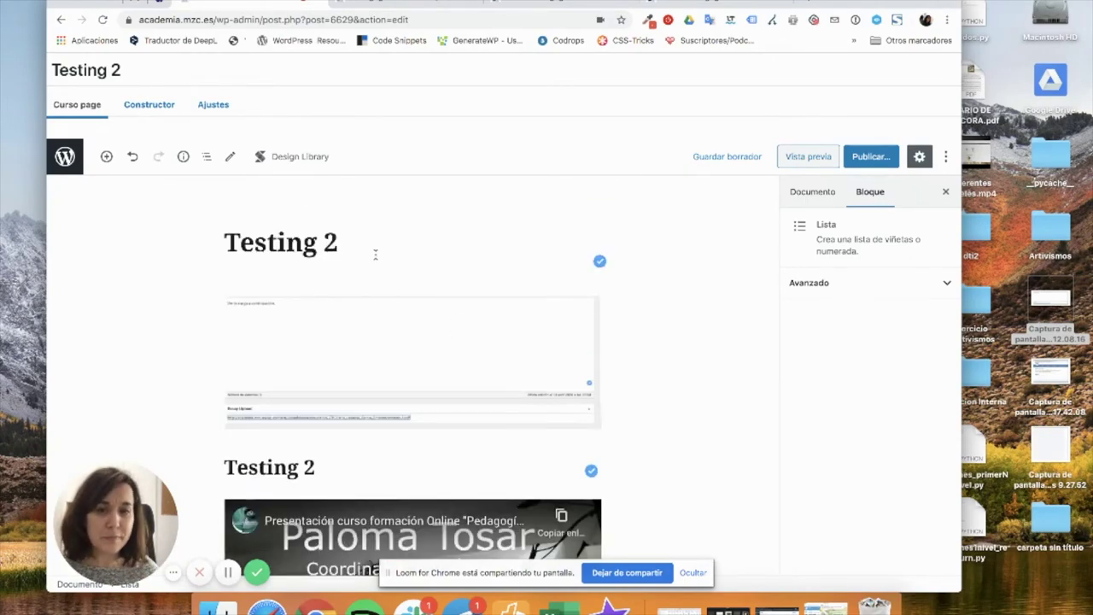
scroll(379, 285, "down", 5)
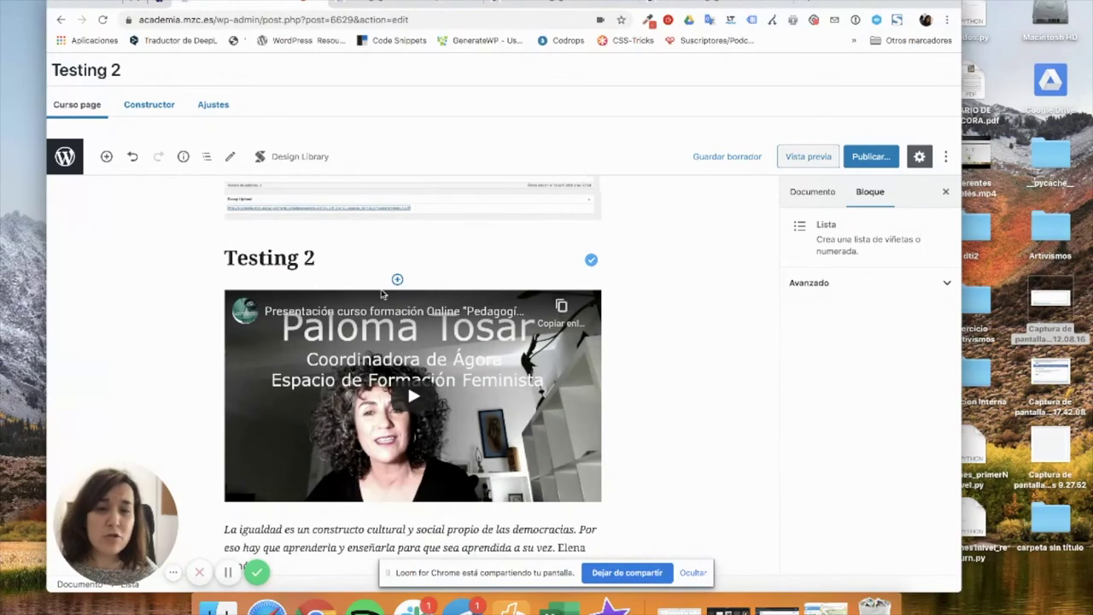
scroll(382, 290, "down", 3)
scroll(384, 294, "down", 5)
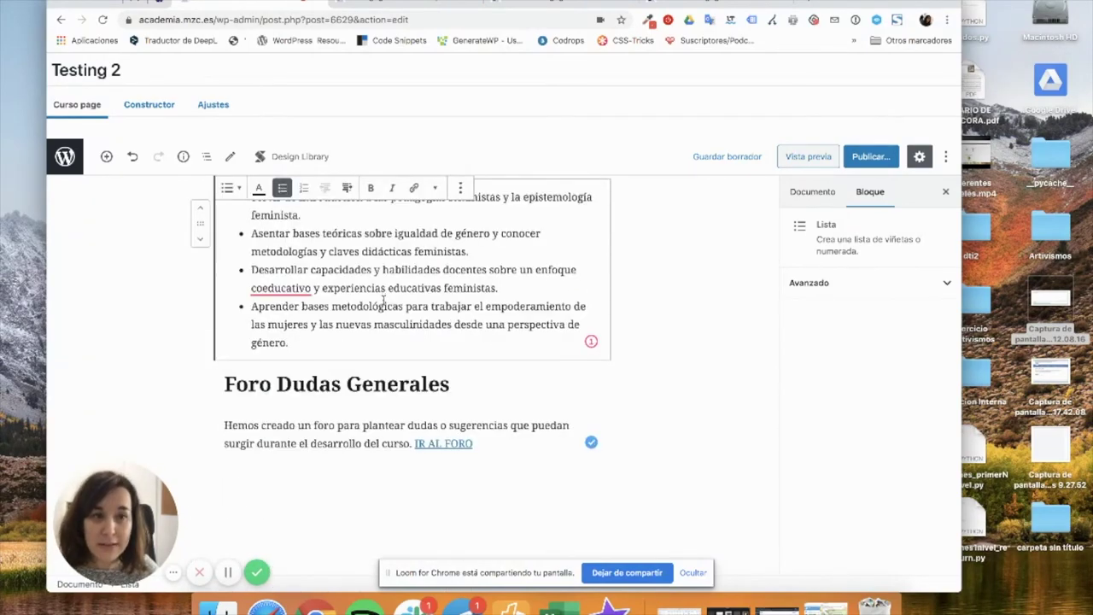
left_click(878, 160)
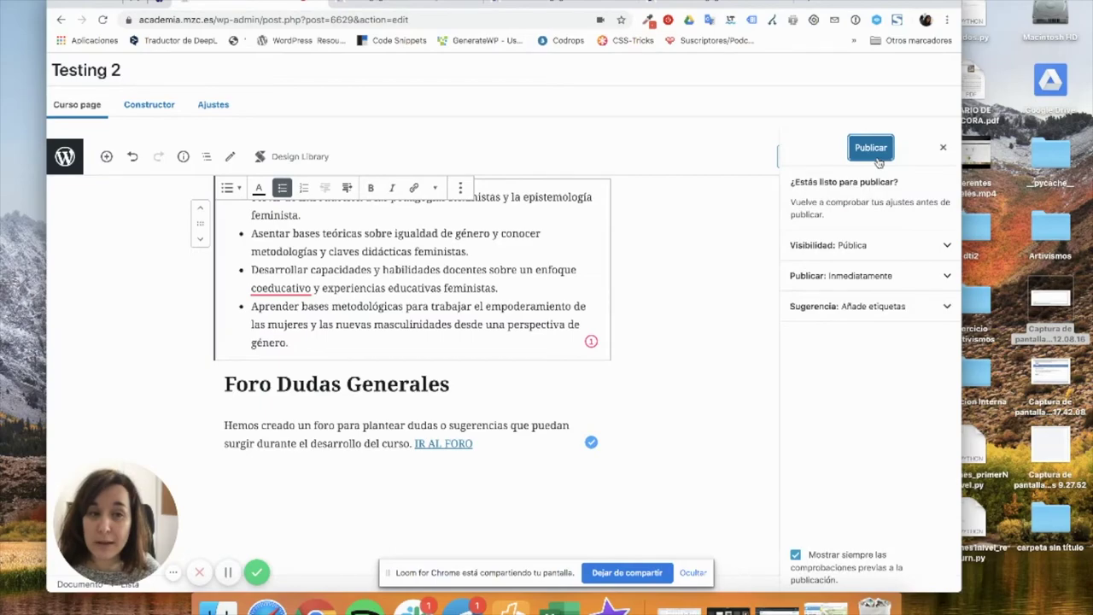
left_click(878, 150)
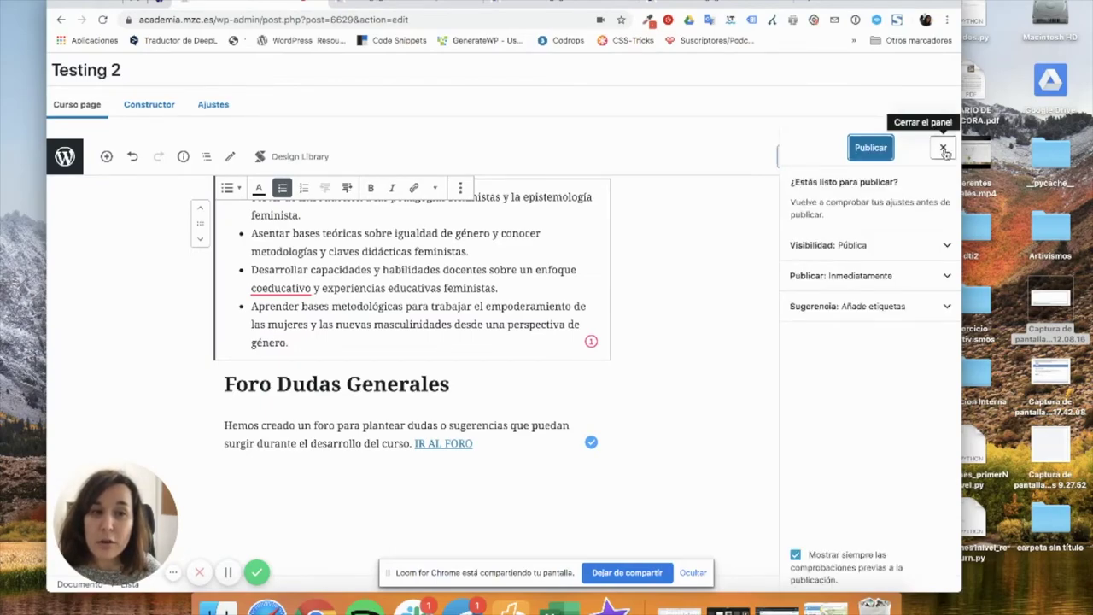
left_click(943, 150)
Show the course's Extracto setting and highlight the matching introductory text beneath the title of the published Pedagogías feministas course.
left_click(811, 193)
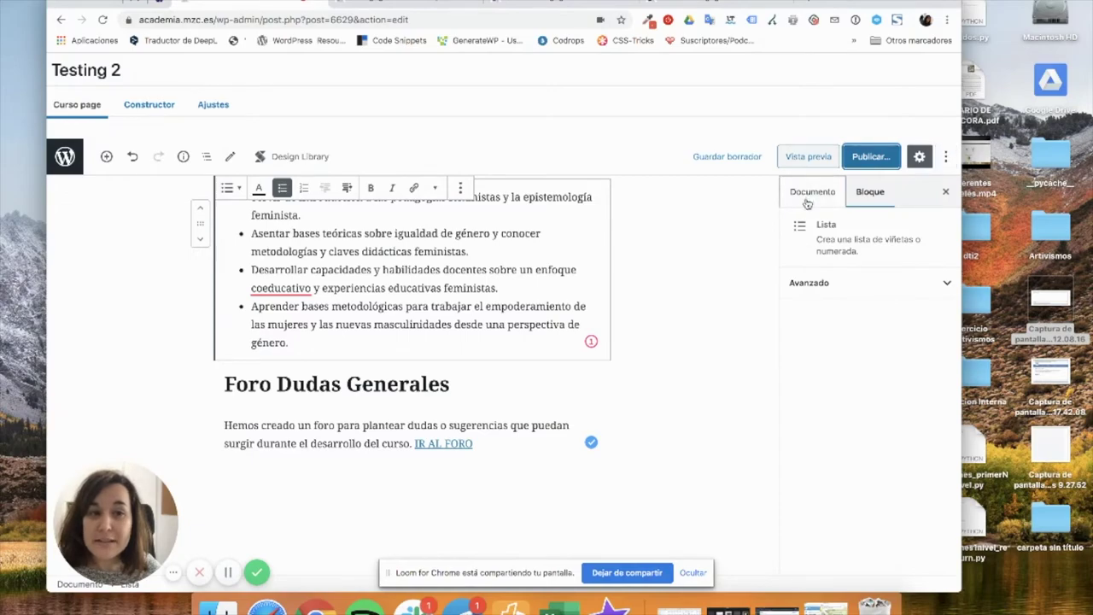
scroll(861, 401, "down", 3)
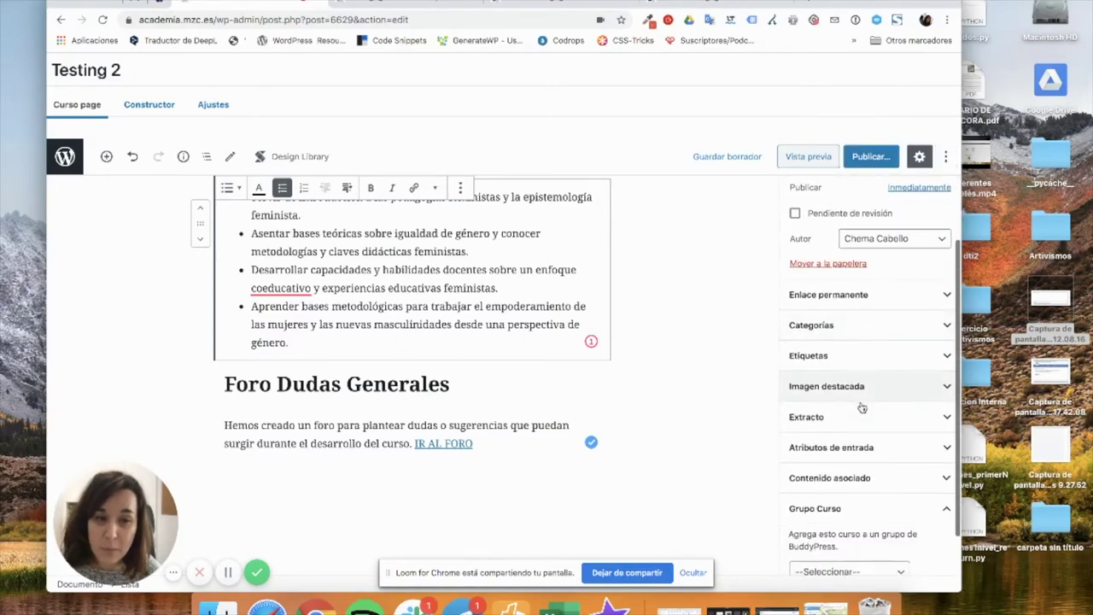
left_click(869, 365)
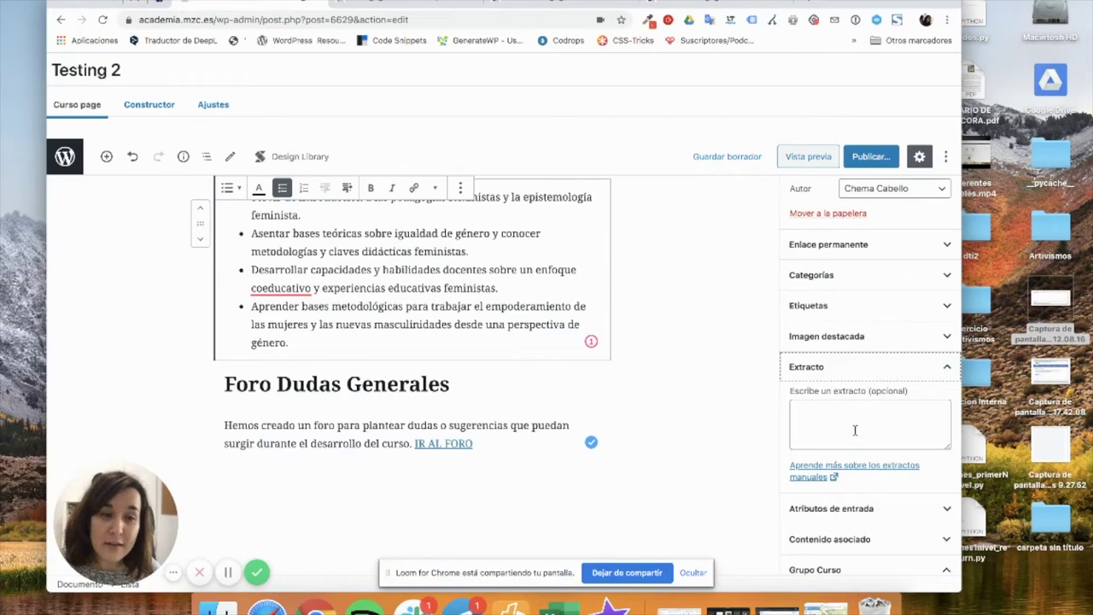
left_click(401, 5)
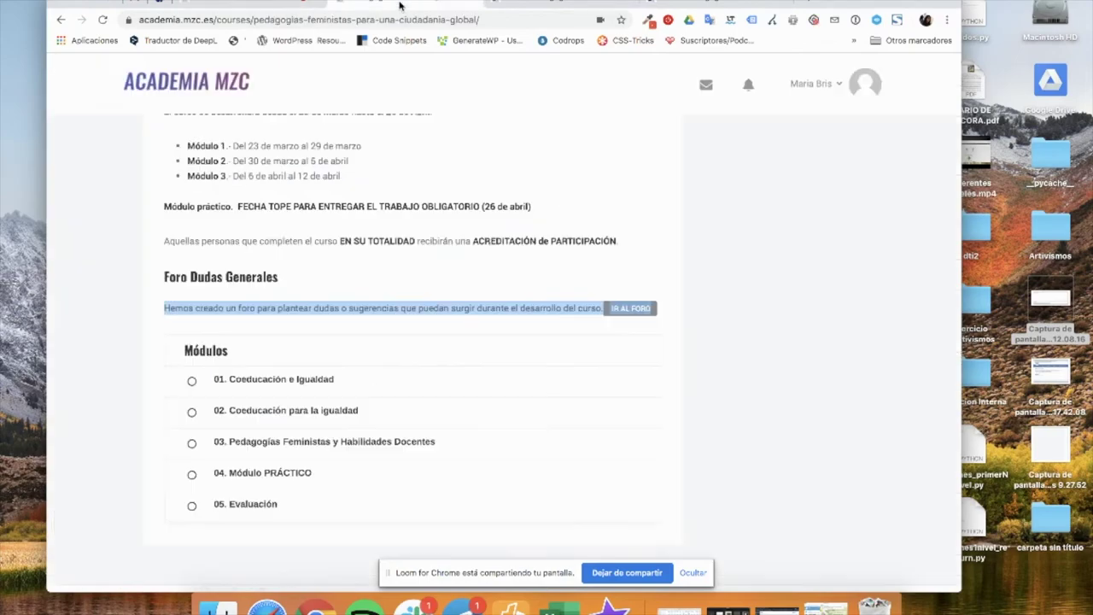
scroll(345, 431, "up", 10)
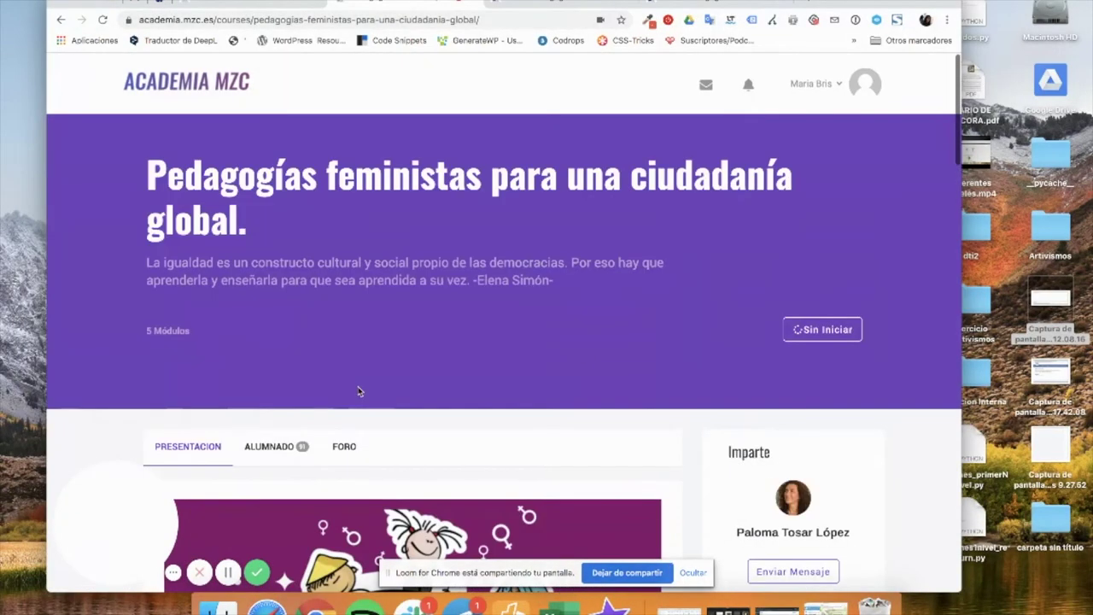
mouse_move(146, 265)
left_mouse_down()
mouse_move(554, 282)
mouse_move(146, 280)
mouse_move(147, 260)
left_mouse_up()
left_click(554, 286)
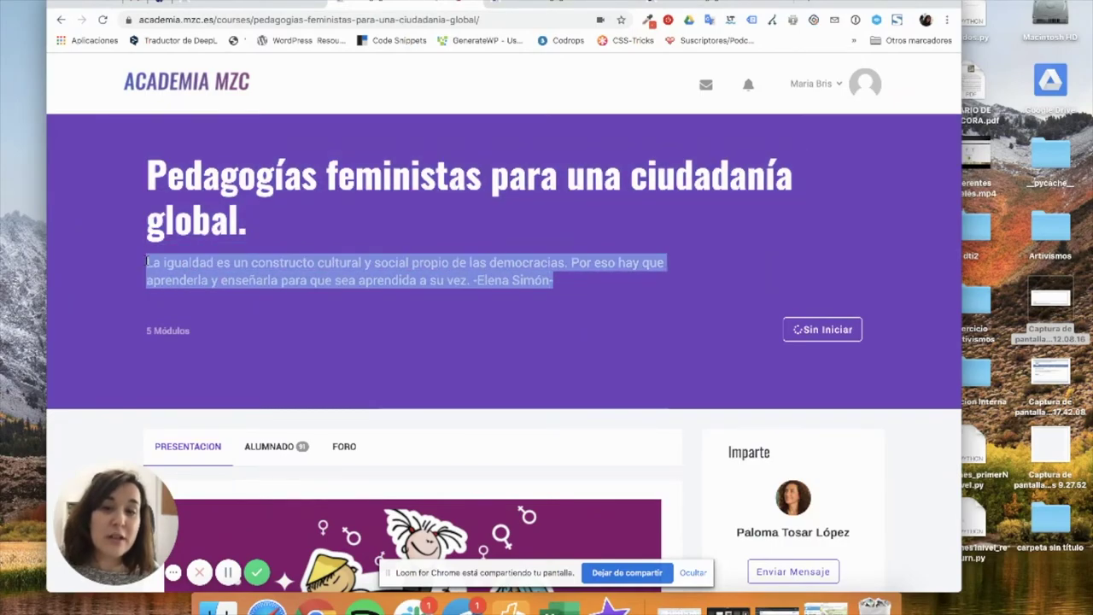
left_click(222, 7)
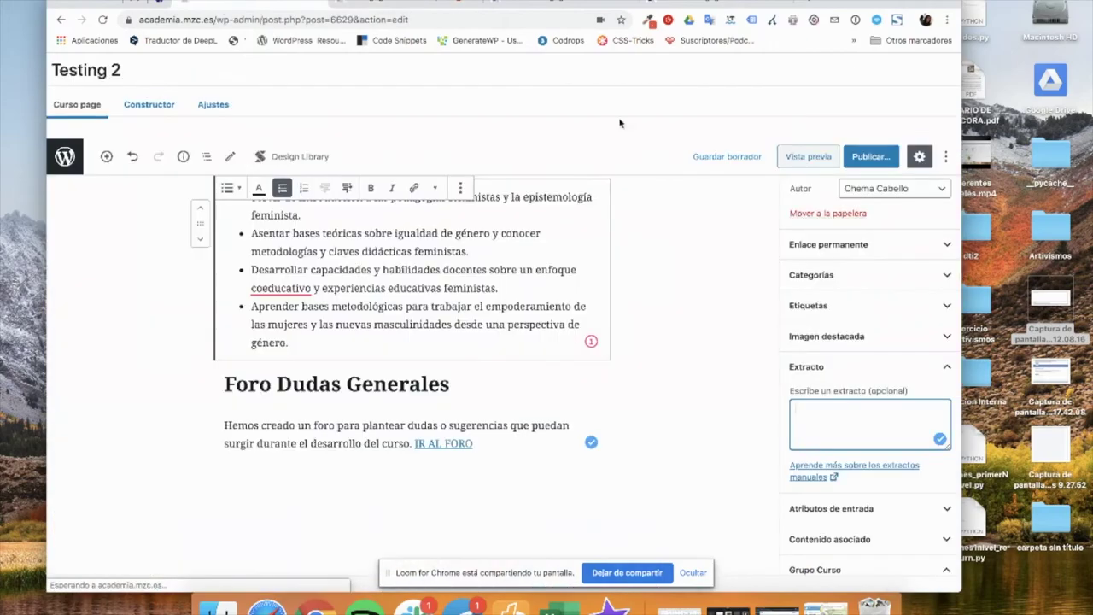
Show the draft's Imagen destacada setting and examine the course card images in Cursos AEXCID on the academy home page.
left_click(888, 336)
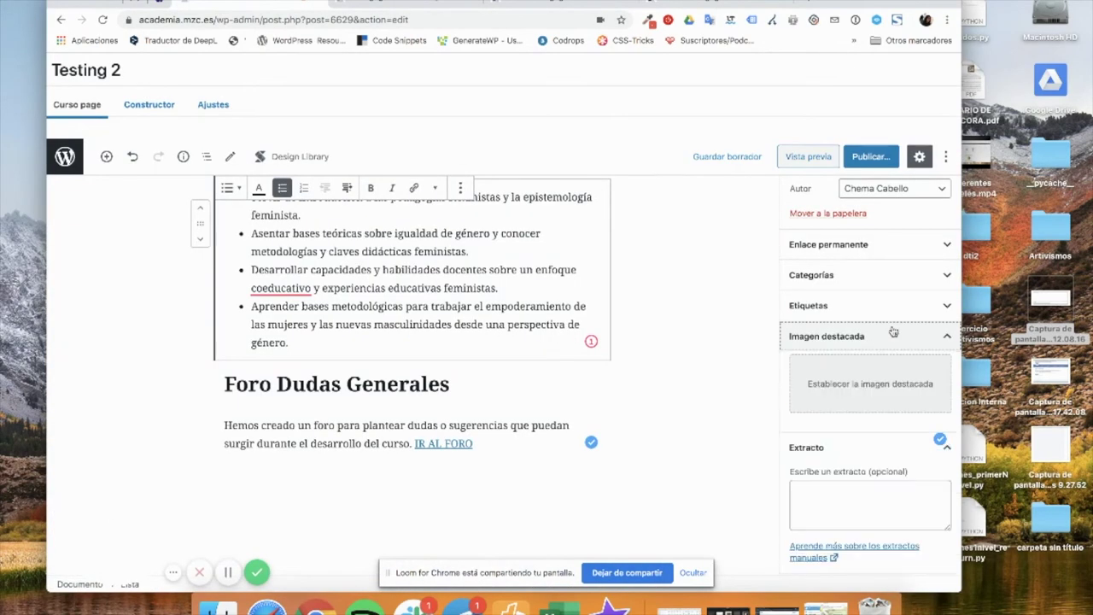
left_click(876, 390)
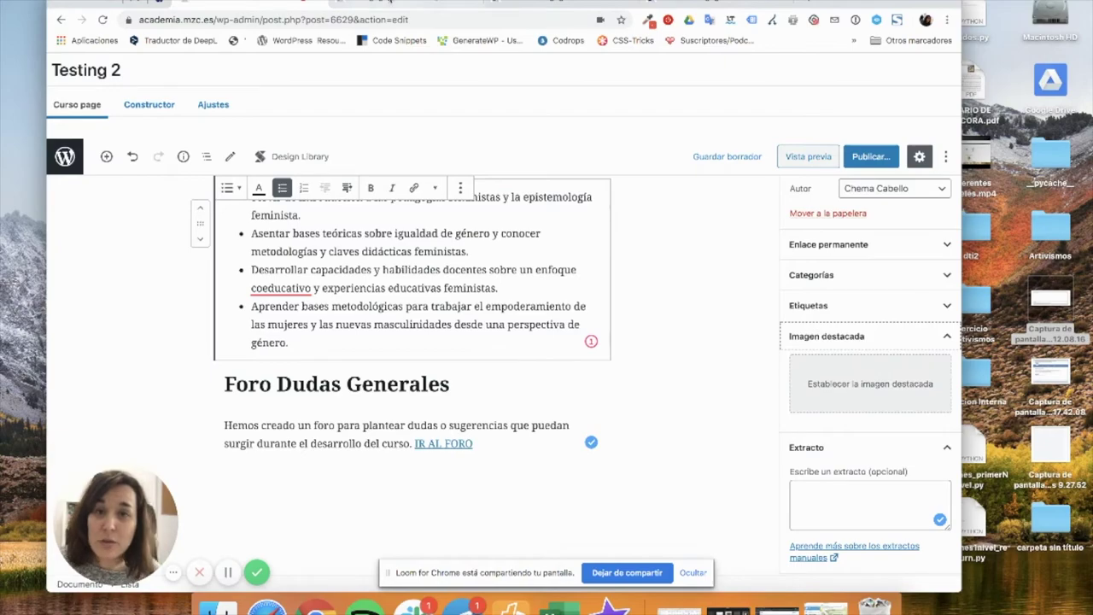
left_click(391, 4)
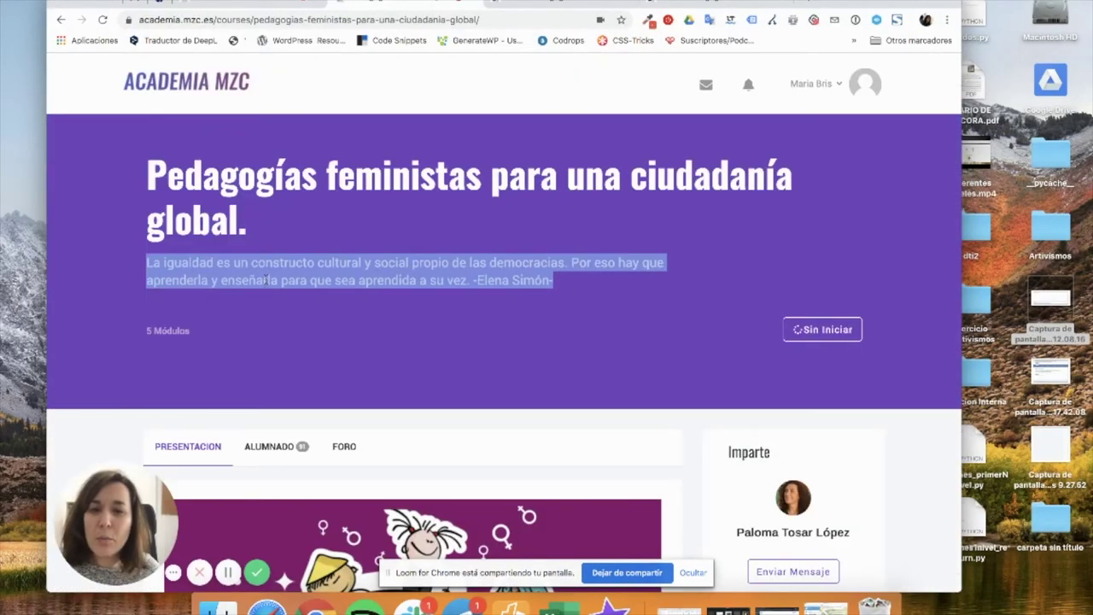
left_click(195, 81)
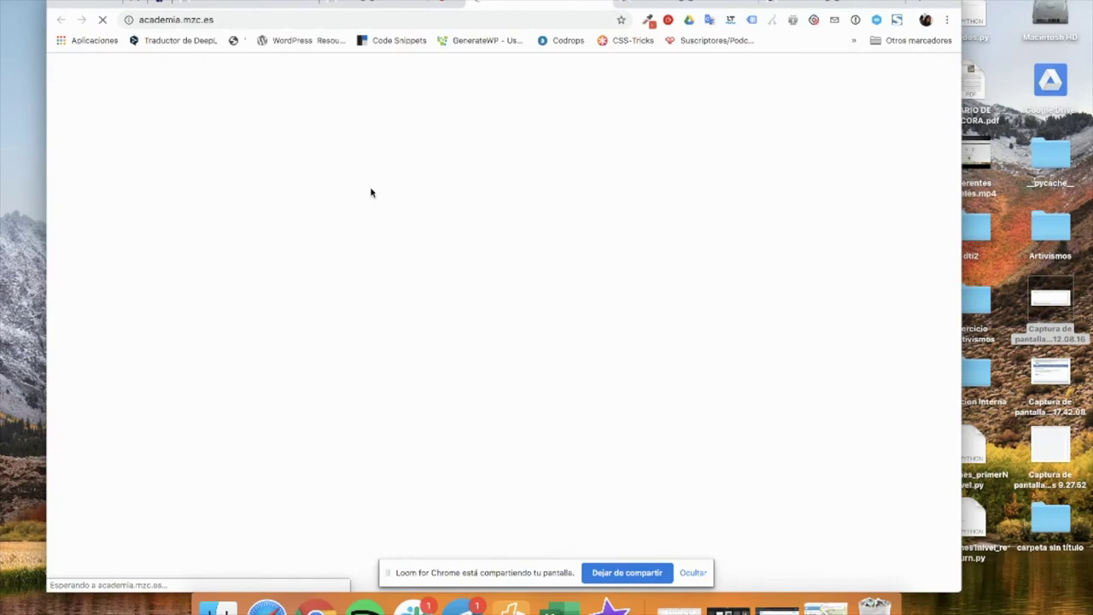
scroll(393, 274, "down", 5)
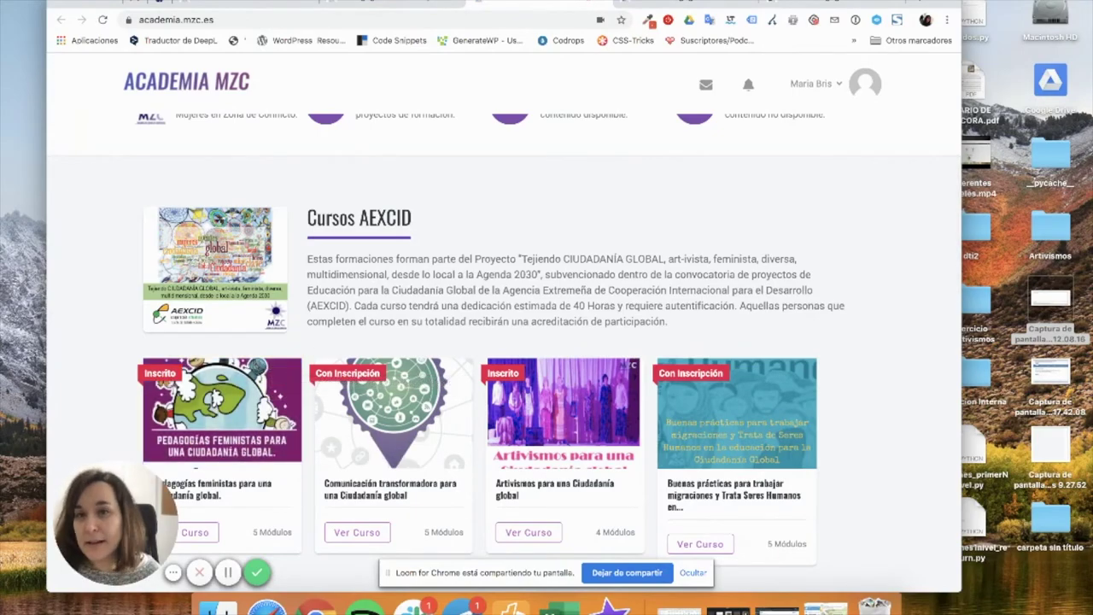
key("ctrl+Tab")
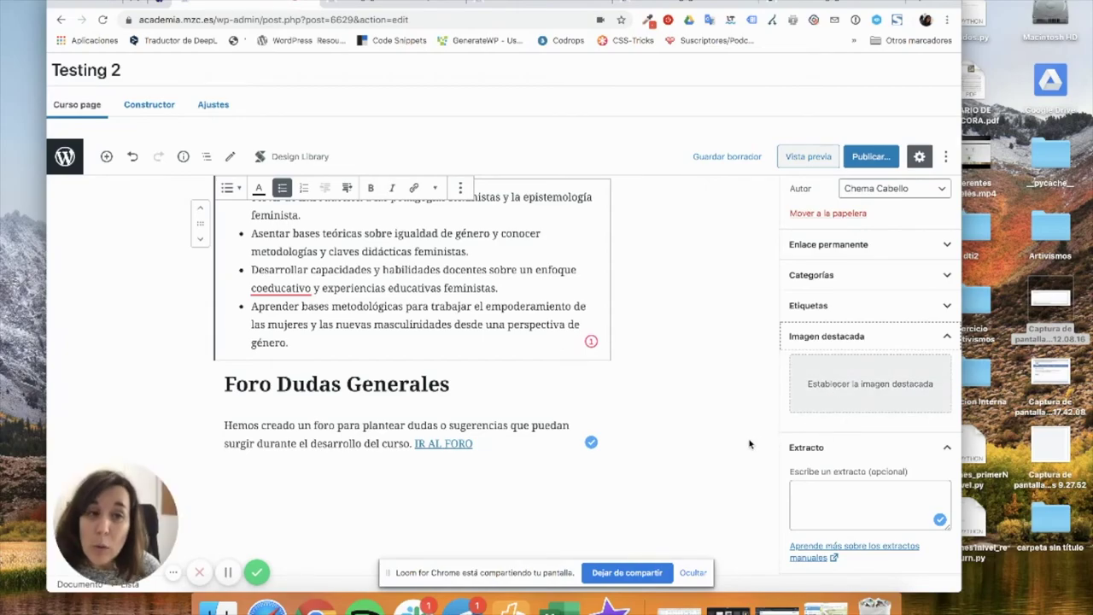
scroll(750, 443, "up", 5)
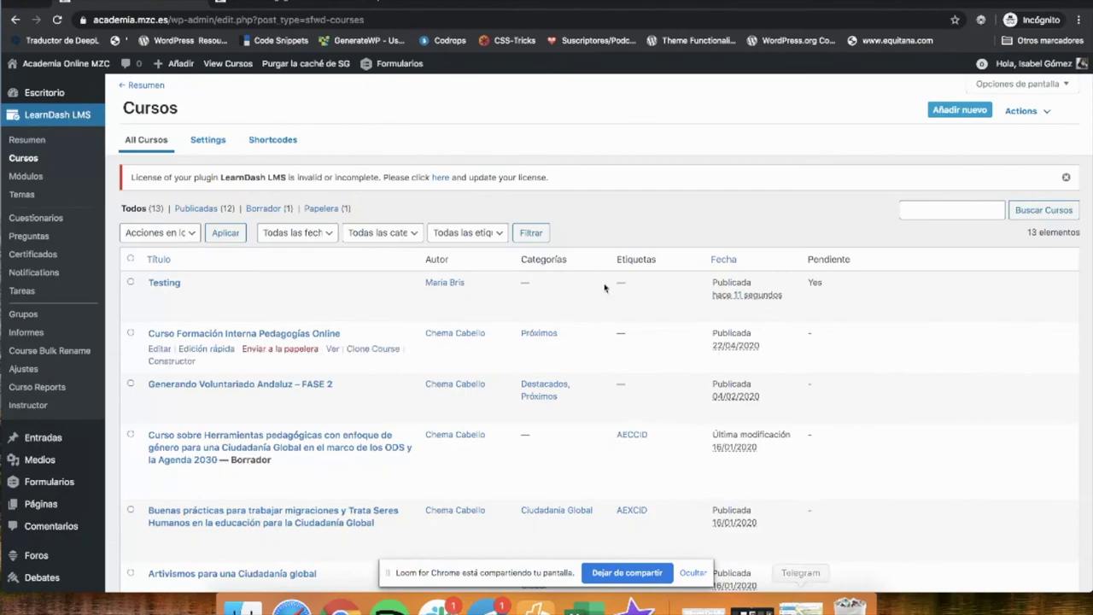
Reload the LearnDash course list in the incognito browser window and locate the Testing 2 course.
left_click(44, 122)
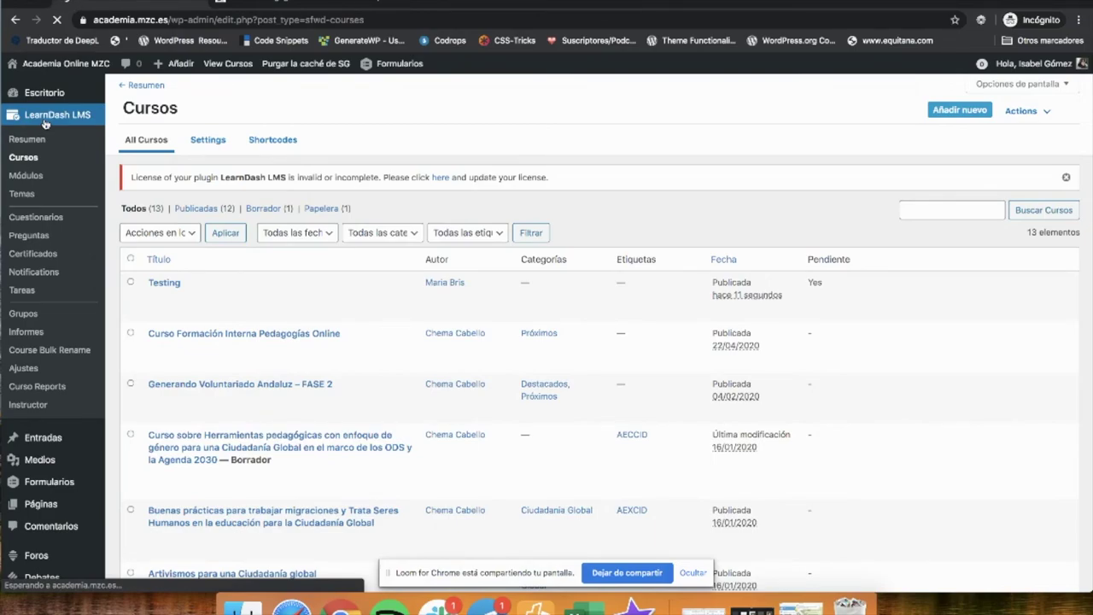
left_click(151, 17)
mouse_move(66, 67)
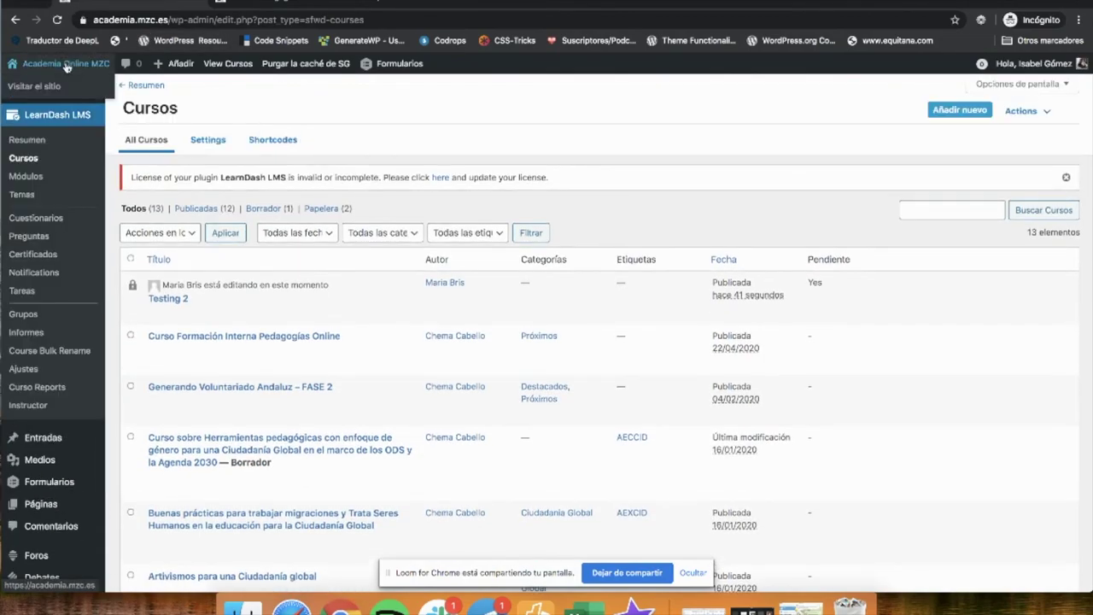
mouse_move(163, 299)
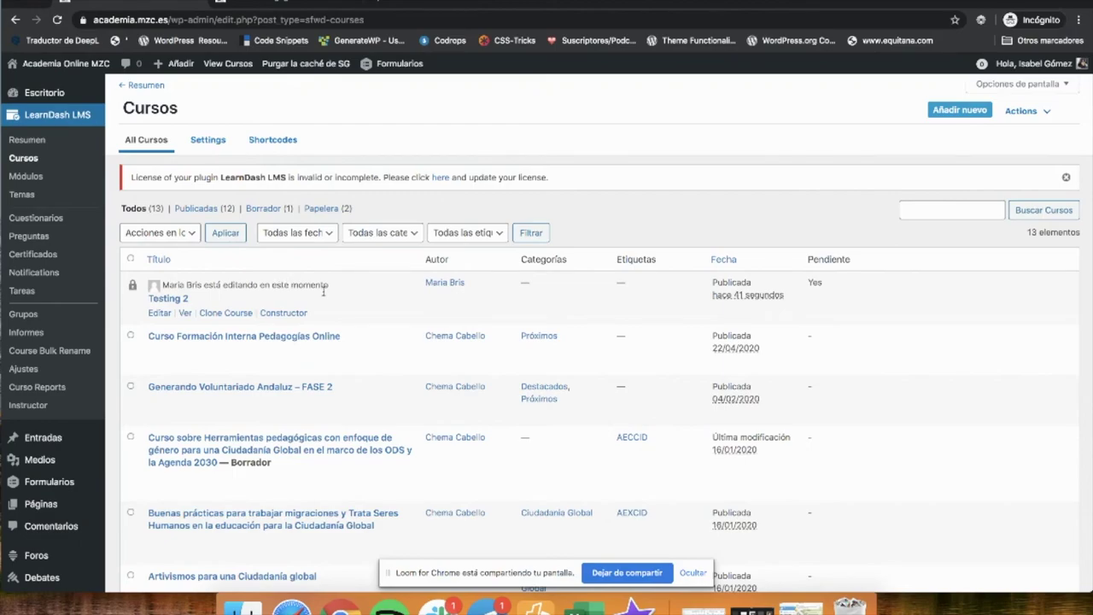
mouse_move(445, 4)
left_mouse_down()
mouse_move(453, 328)
mouse_move(464, 309)
mouse_move(455, 303)
mouse_move(455, 316)
mouse_move(469, 4)
left_mouse_up()
mouse_move(217, 309)
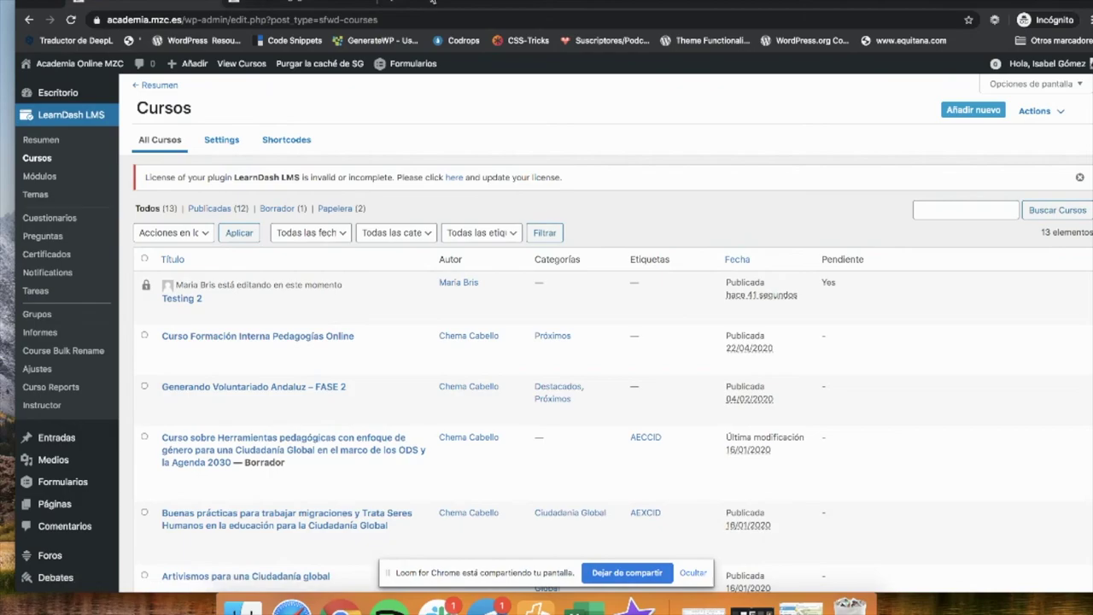
Check the Testing 2 entry in the incognito window's course list and return to the main browser window.
left_click_drag(437, 10, 426, 11)
mouse_move(183, 294)
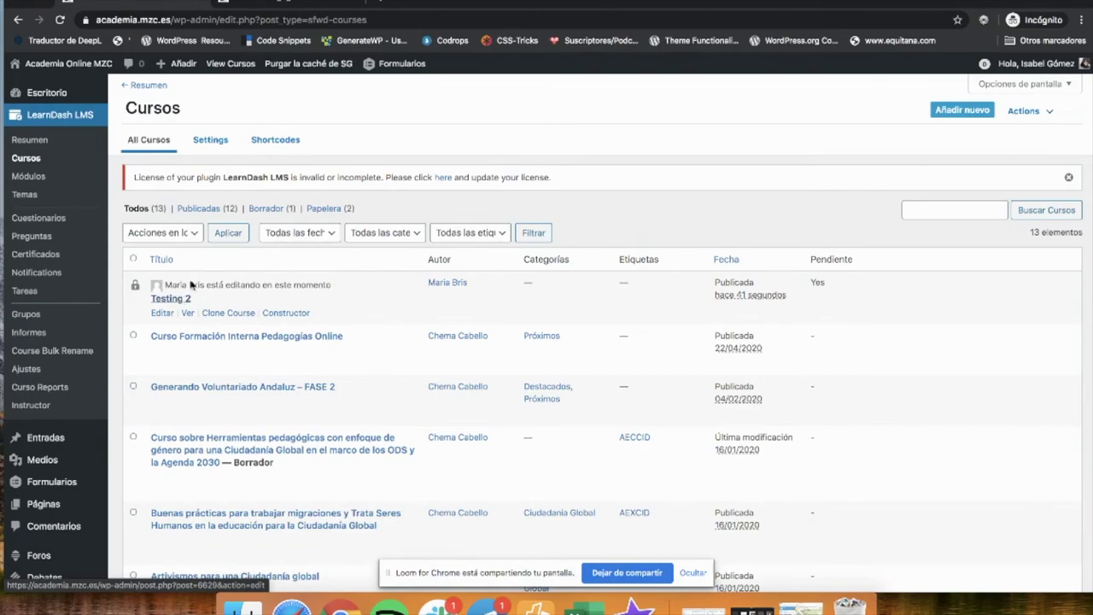
key("ctrl+alt+Down")
left_click(476, 57)
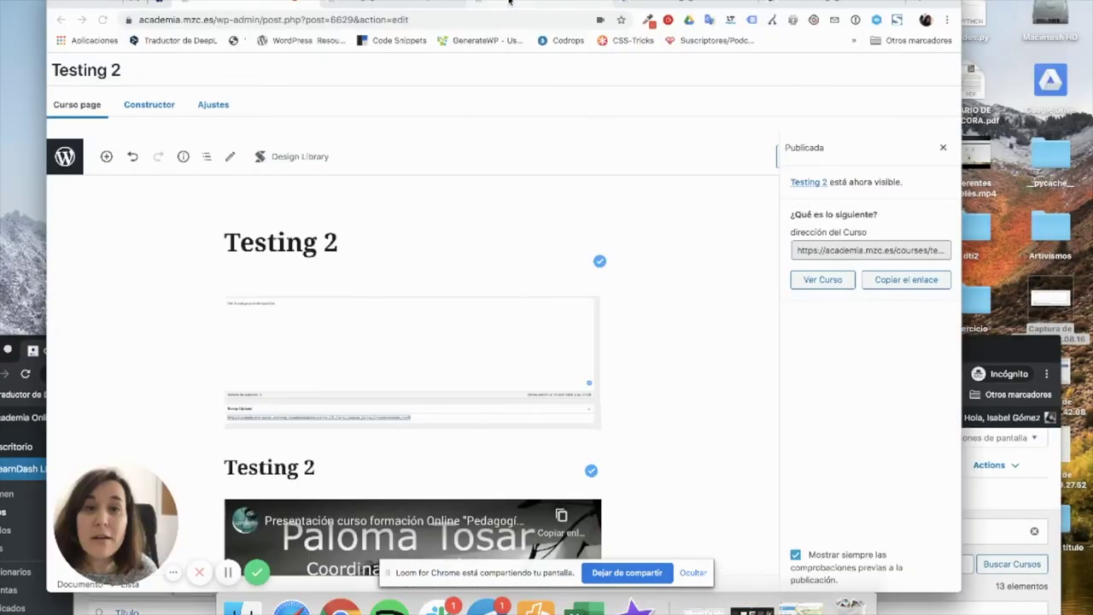
Show the published Pedagogías feministas course page from its header to the Presentación, Alumnado and Foro sections.
left_click(435, 3)
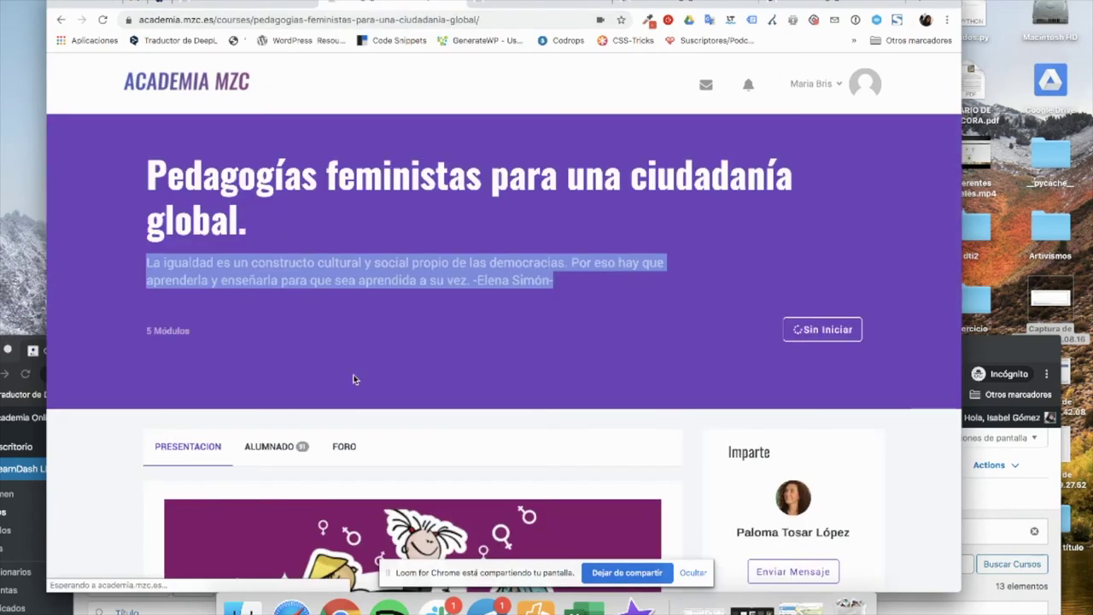
scroll(361, 373, "down", 1)
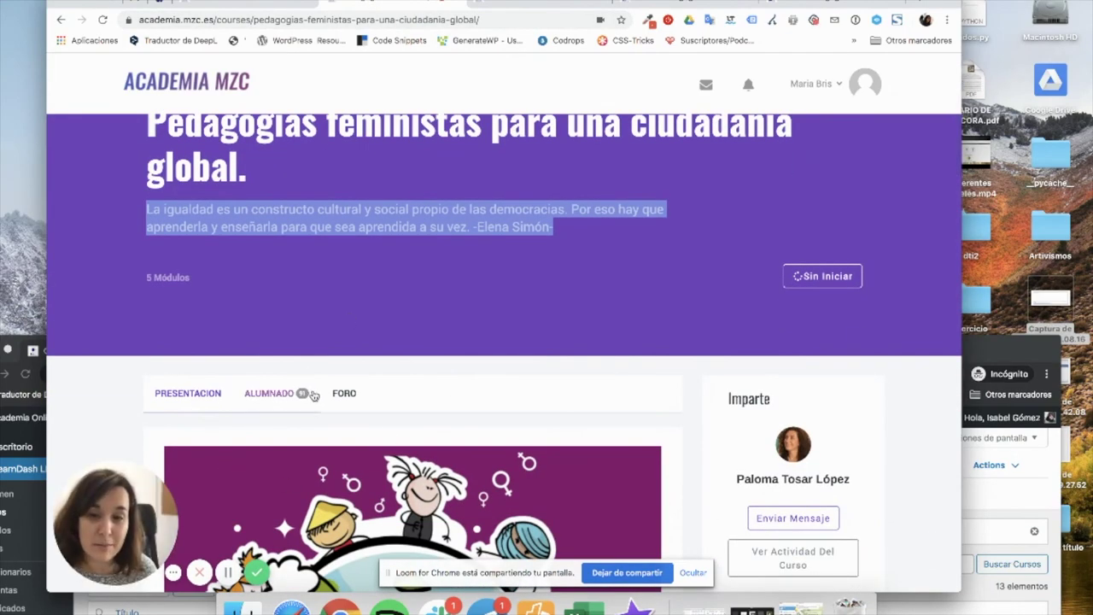
scroll(399, 382, "down", 2)
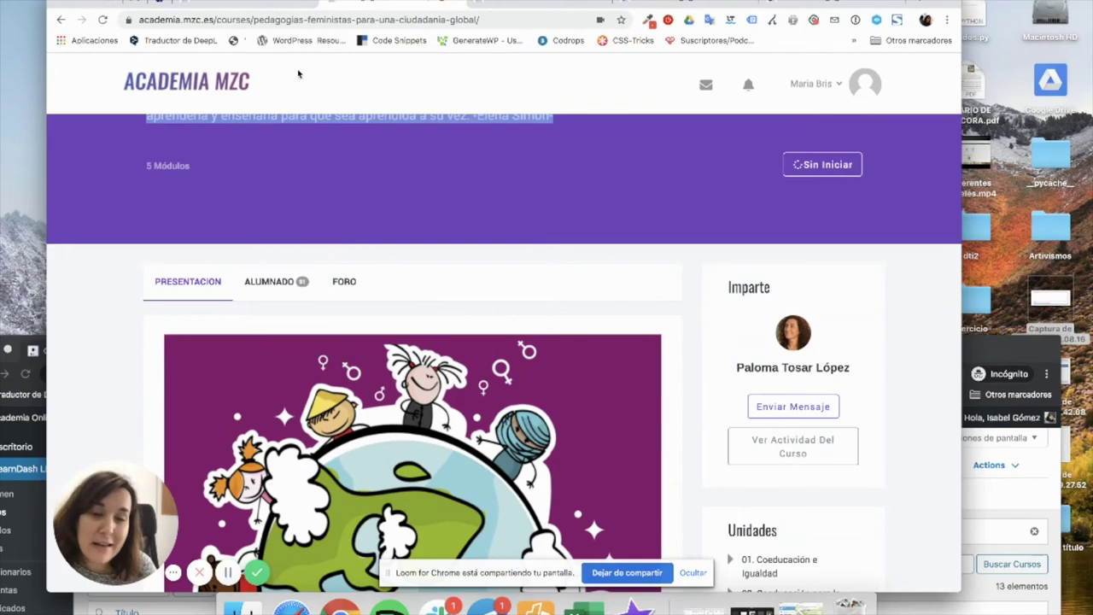
Return to the Testing 2 editor, dismiss the post-publication panel and open the course preview.
key("ctrl+Tab")
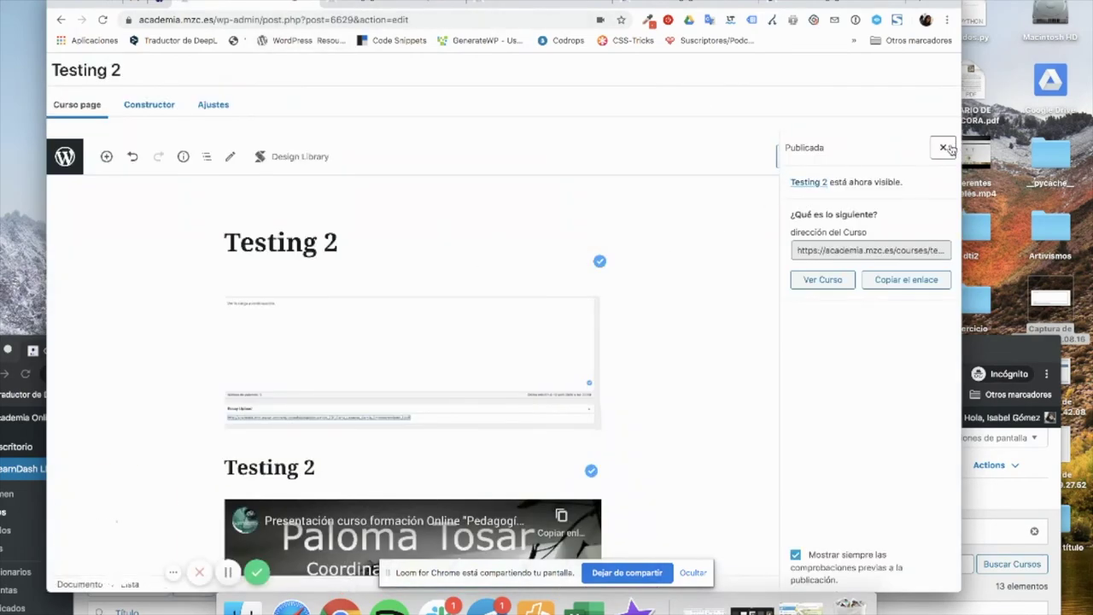
left_click(943, 147)
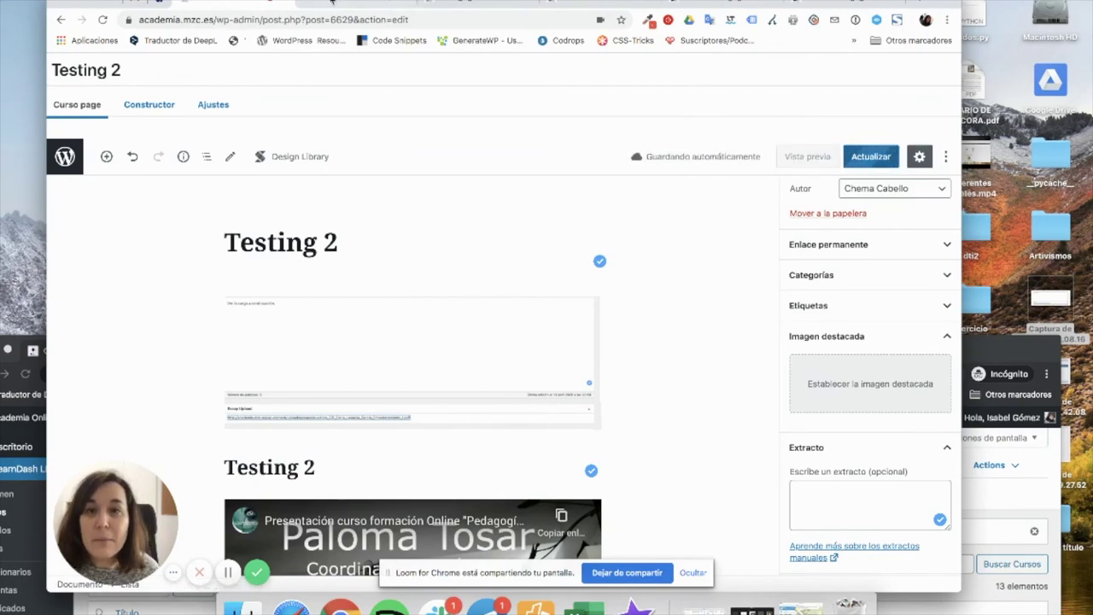
left_click(269, 242)
left_click(807, 157)
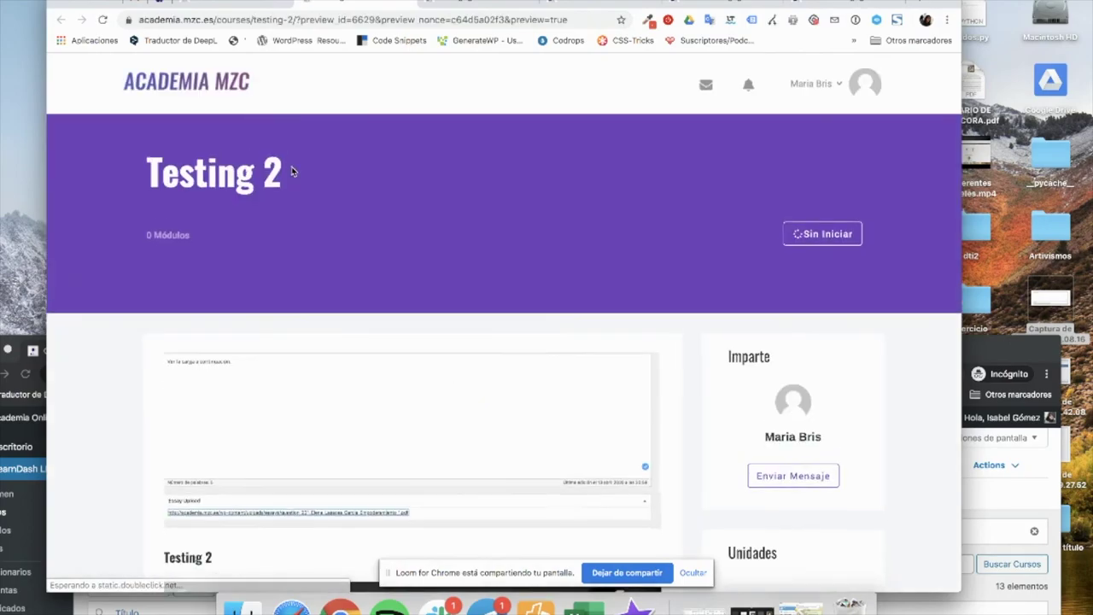
Examine the Testing 2 preview from its header and opening image to the presentation video and the start of Objetivos.
scroll(293, 261, "down", 5)
scroll(294, 280, "down", 12)
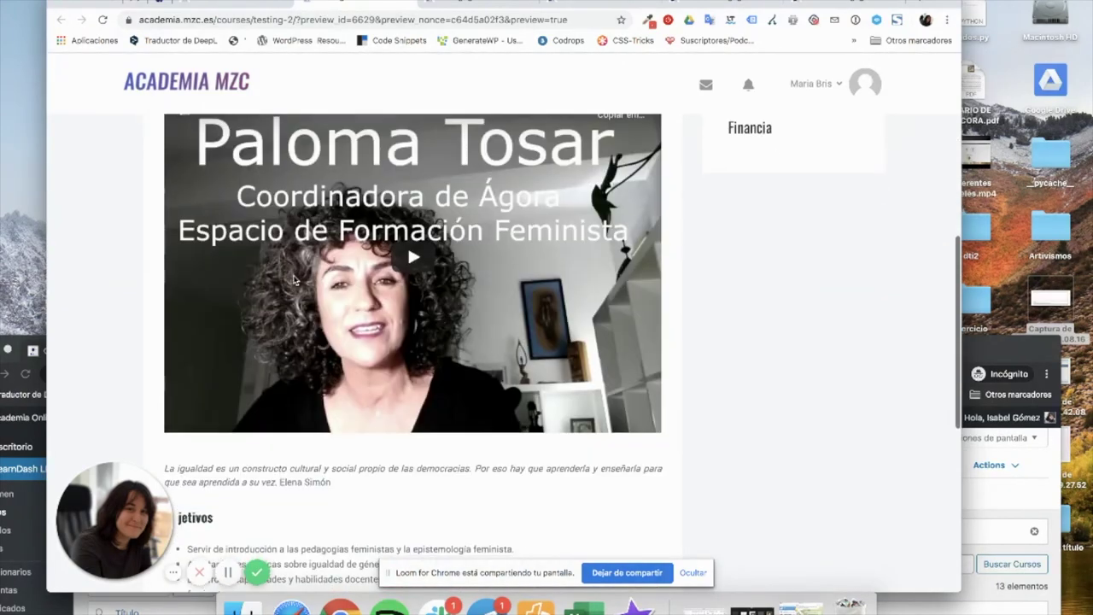
scroll(293, 274, "up", 17)
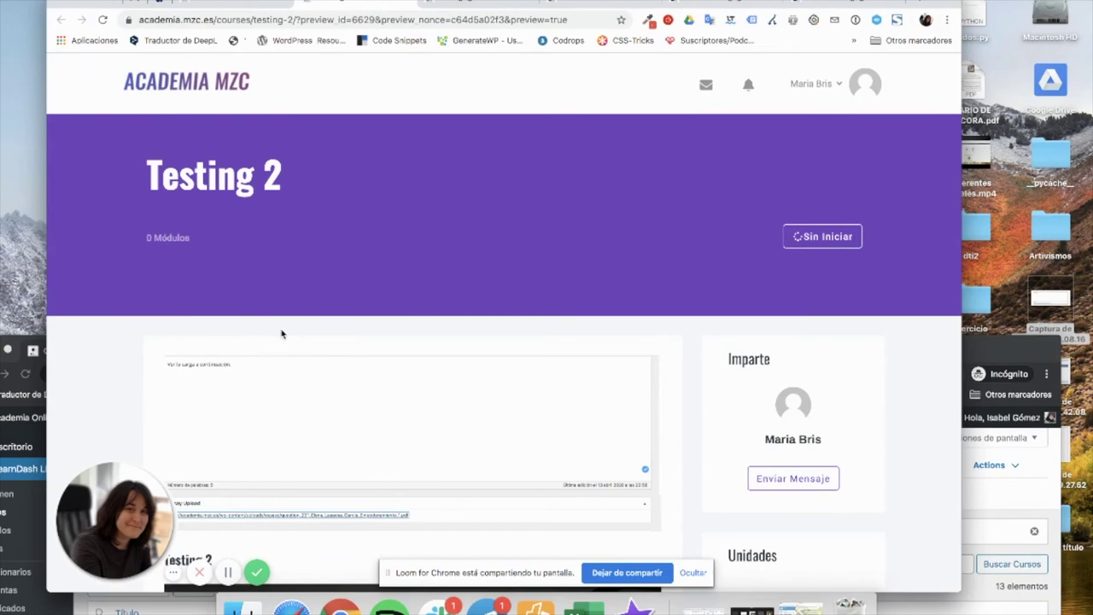
scroll(220, 321, "down", 5)
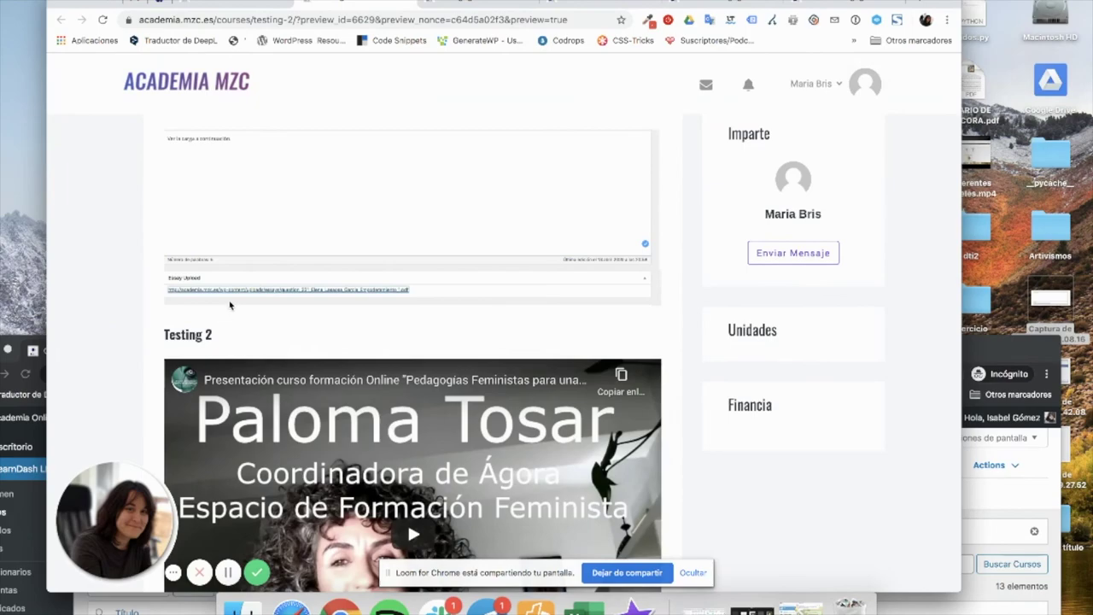
scroll(235, 298, "down", 2)
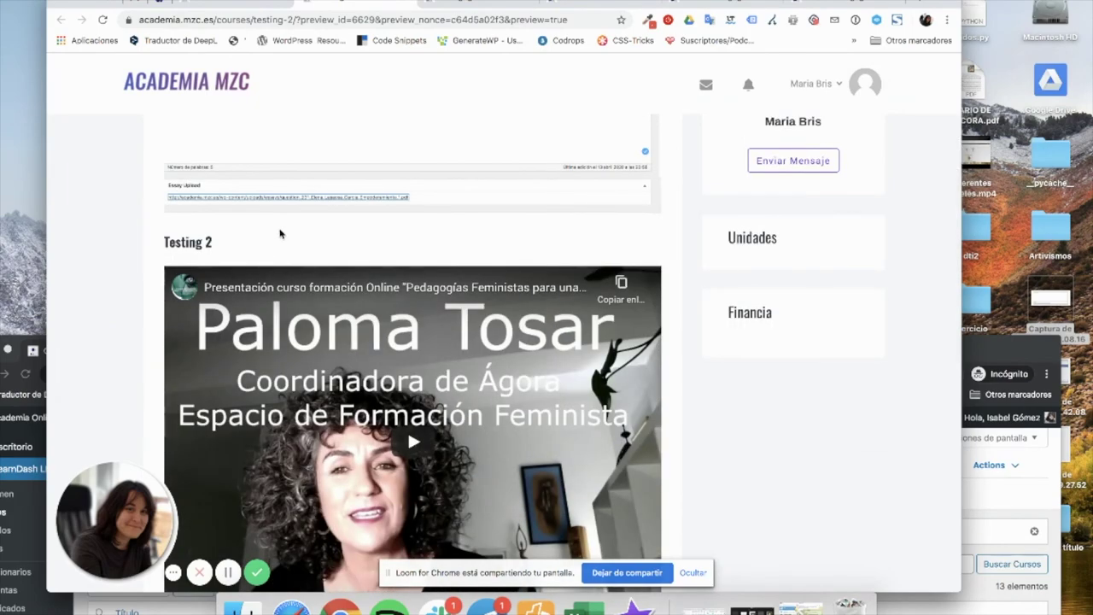
scroll(274, 233, "up", 7)
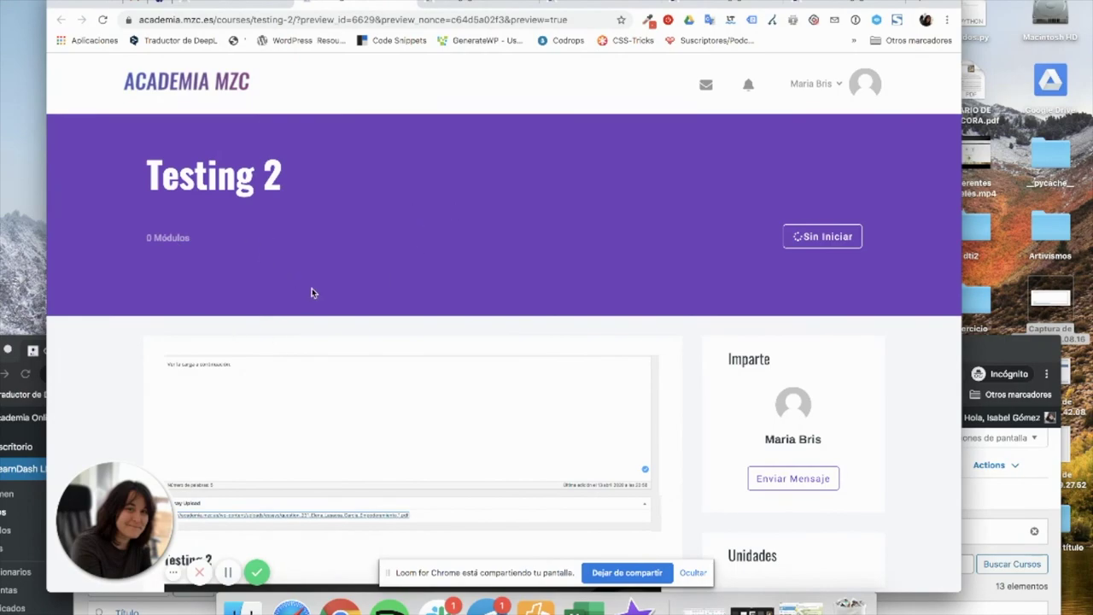
scroll(501, 339, "down", 5)
scroll(500, 335, "up", 5)
Compare the Testing 2 editor with its preview and view the preview down to Objetivos and Foro Dudas Generales.
left_click(237, 5)
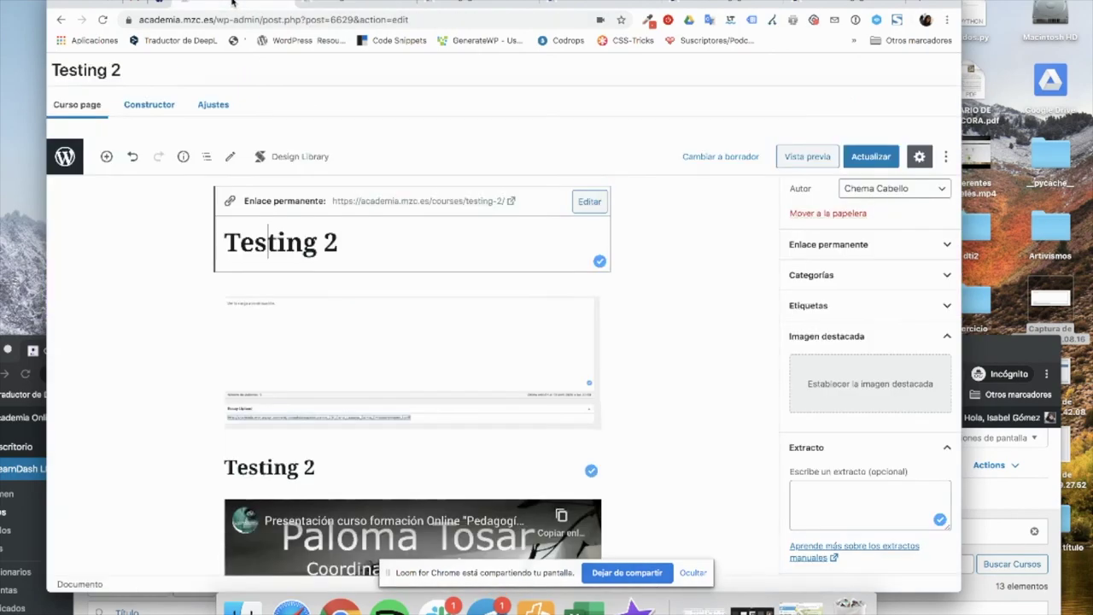
left_click(327, 4)
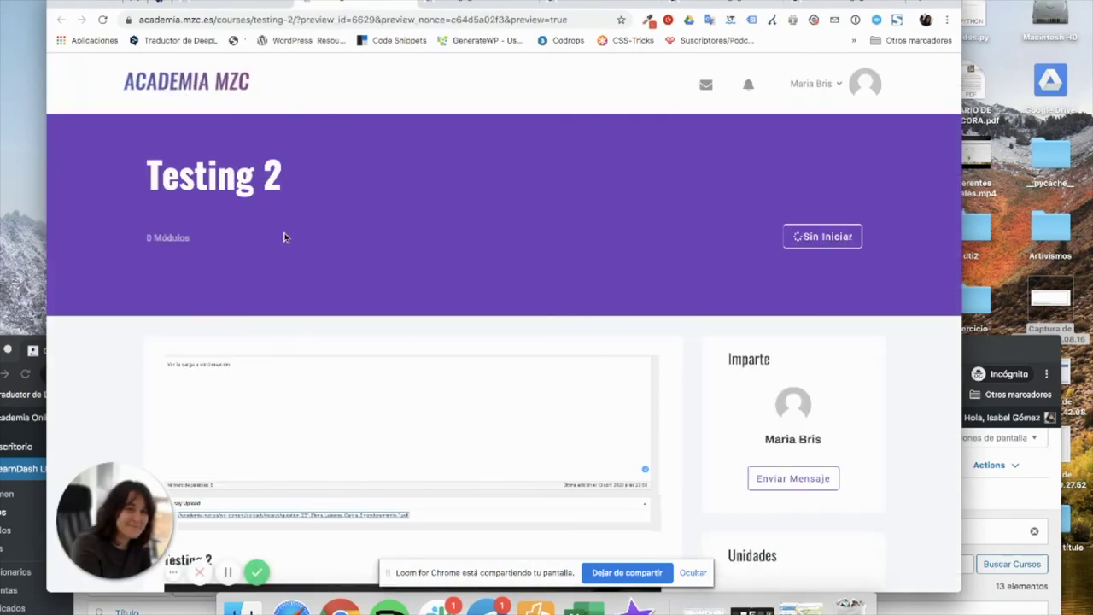
scroll(316, 283, "down", 2)
scroll(316, 283, "down", 10)
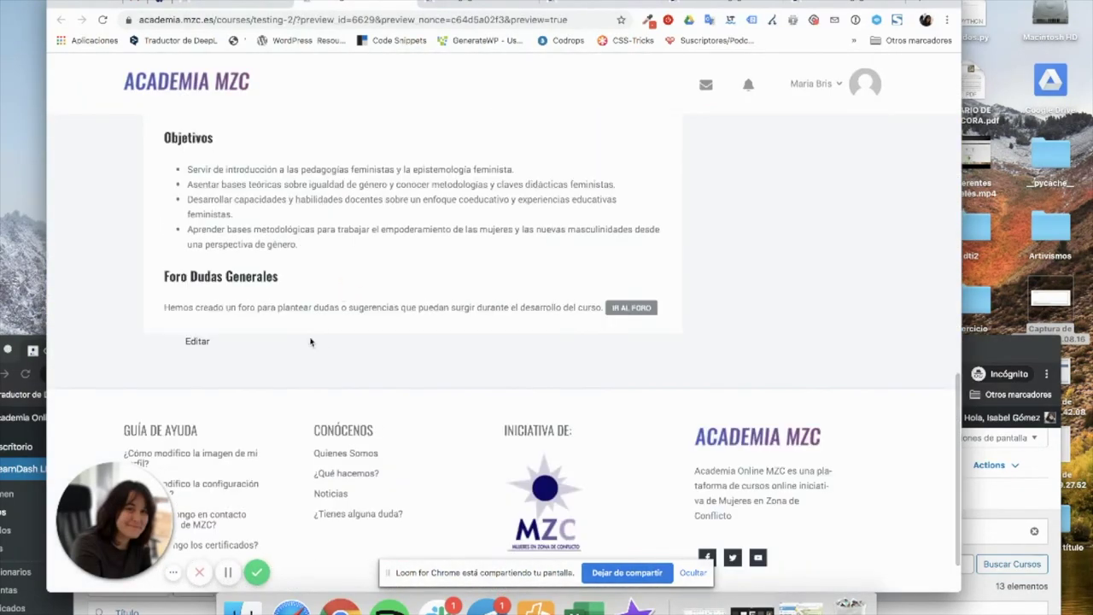